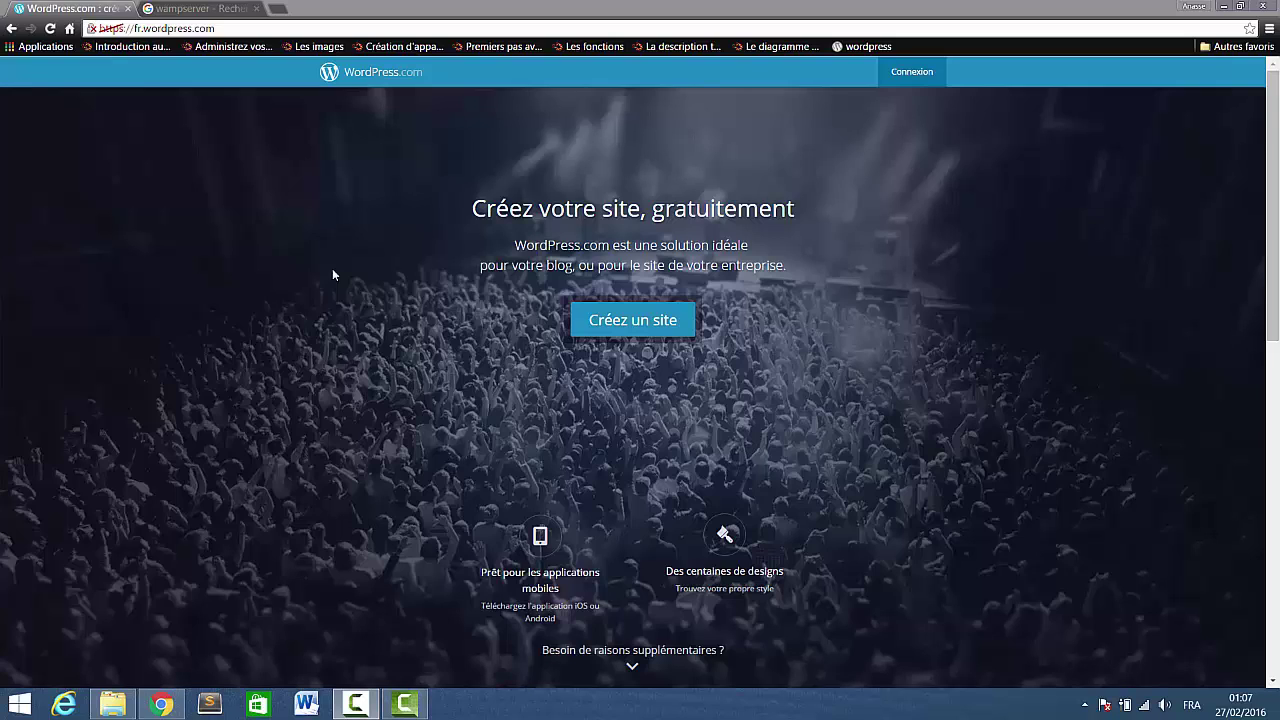
# Switch to the browser tab with the Google results for wampserver.
pyautogui.click(200, 9)
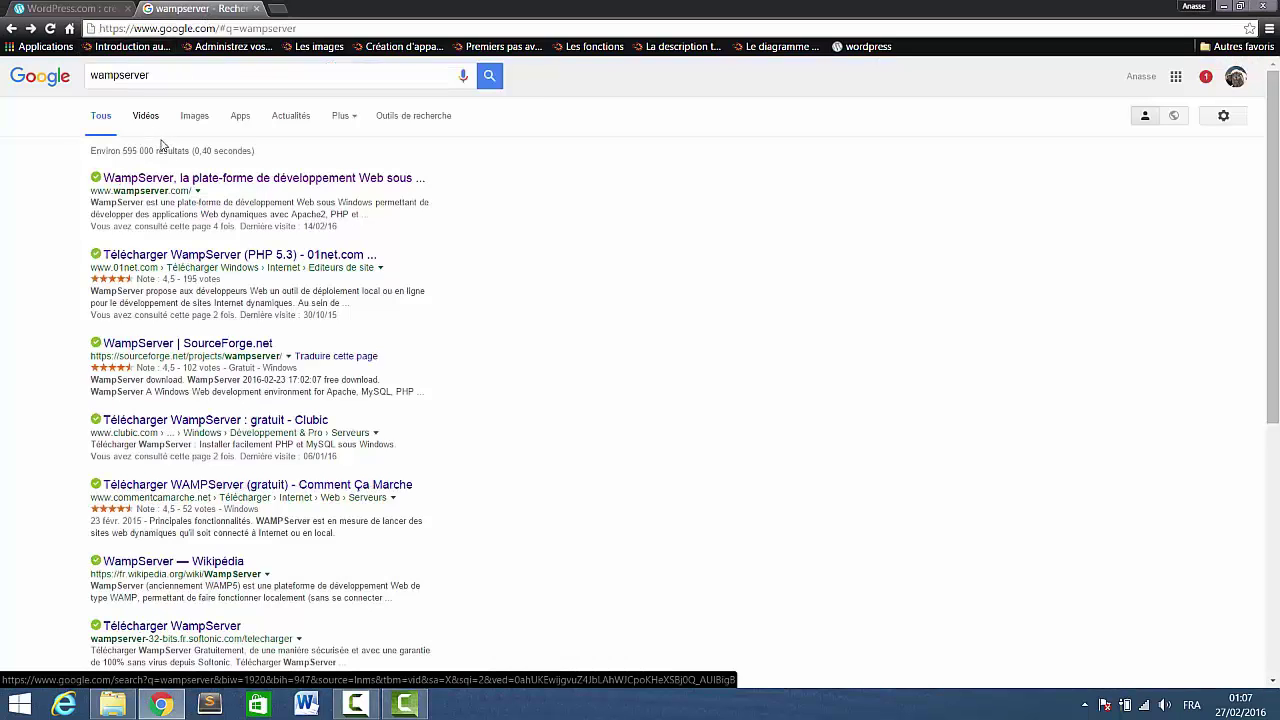
# From wampserver.com, download the 64-bit WampServer 3 installer directly, skipping the contact form.
pyautogui.click(194, 186)
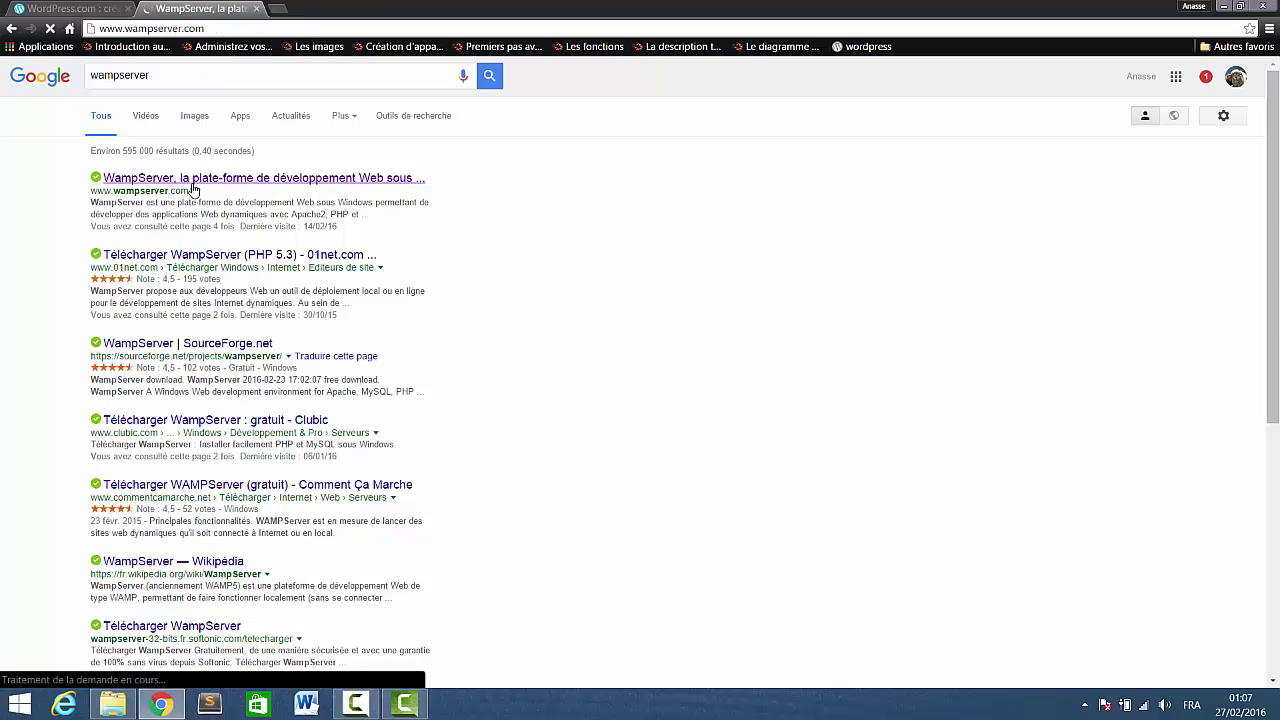
pyautogui.scroll(-7, 407, 463)
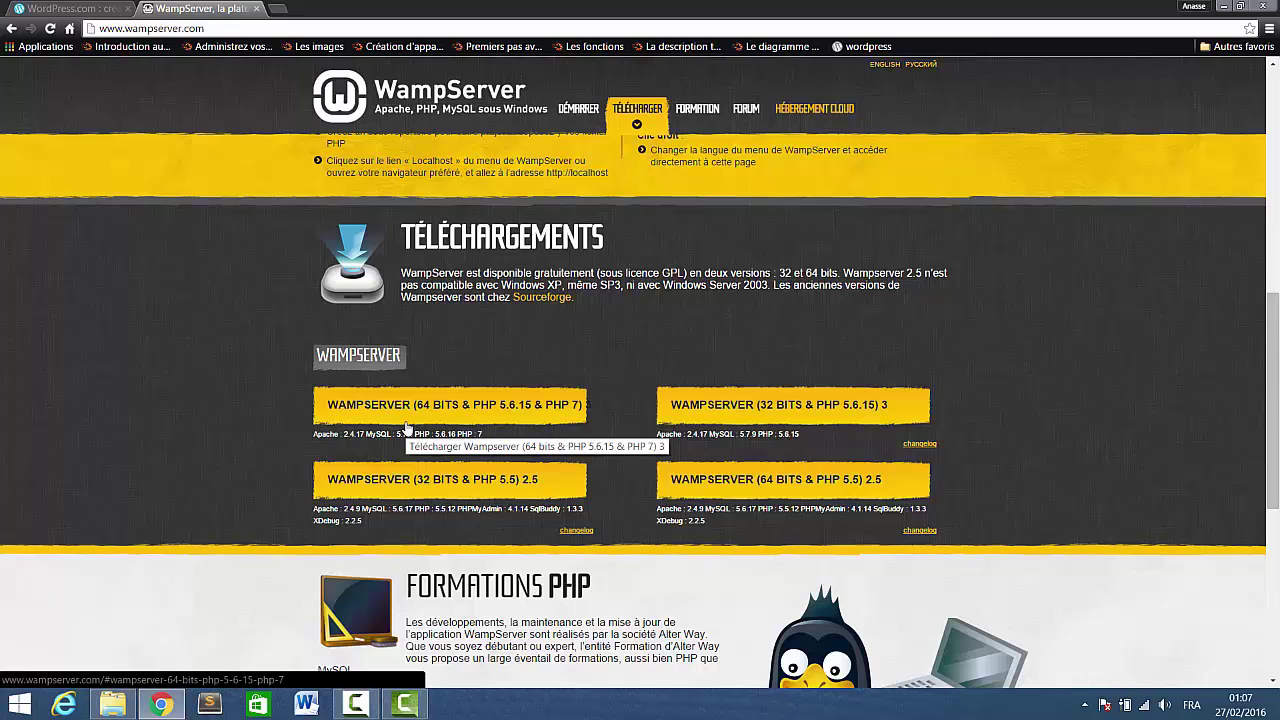
pyautogui.click(408, 414)
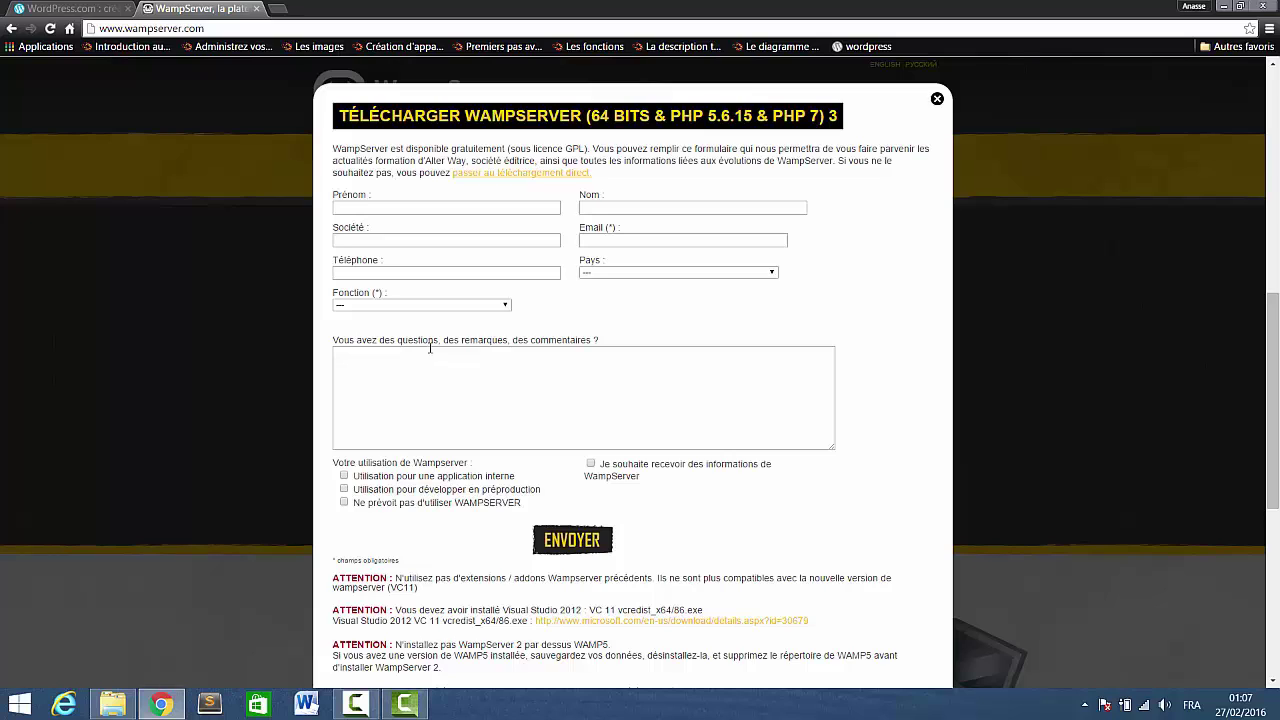
pyautogui.click(550, 183)
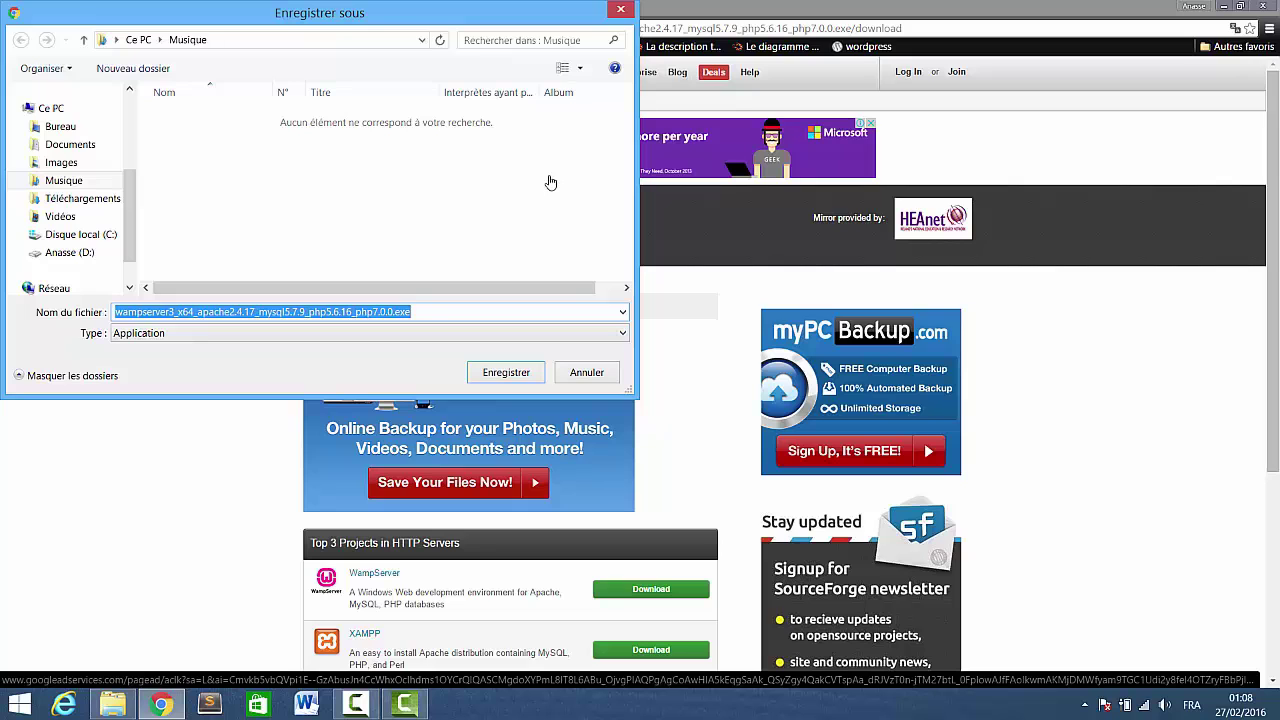
# Save the installer file and show the Téléchargements folder in File Explorer.
pyautogui.press('Return')
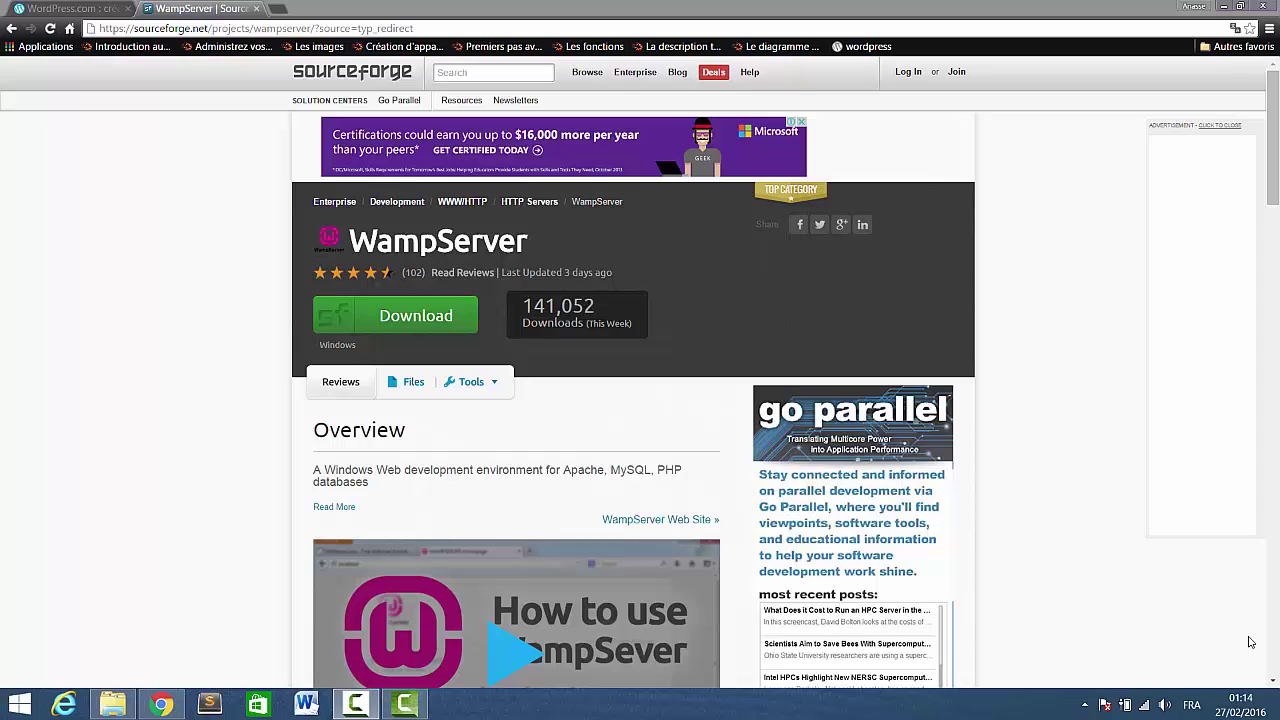
pyautogui.click(129, 703)
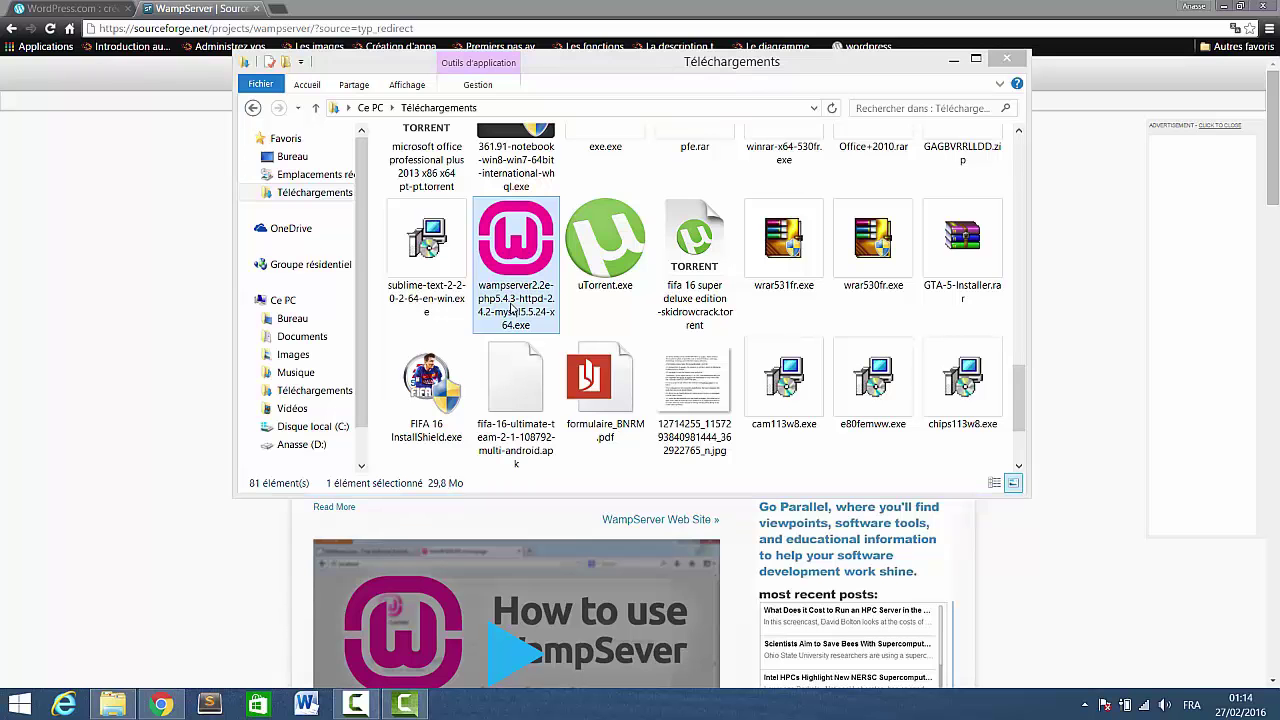
# Run WampServer 2.2 setup with the licence accepted, c:\wamp and a desktop icon, then cancel and exit.
pyautogui.doubleClick(514, 300)
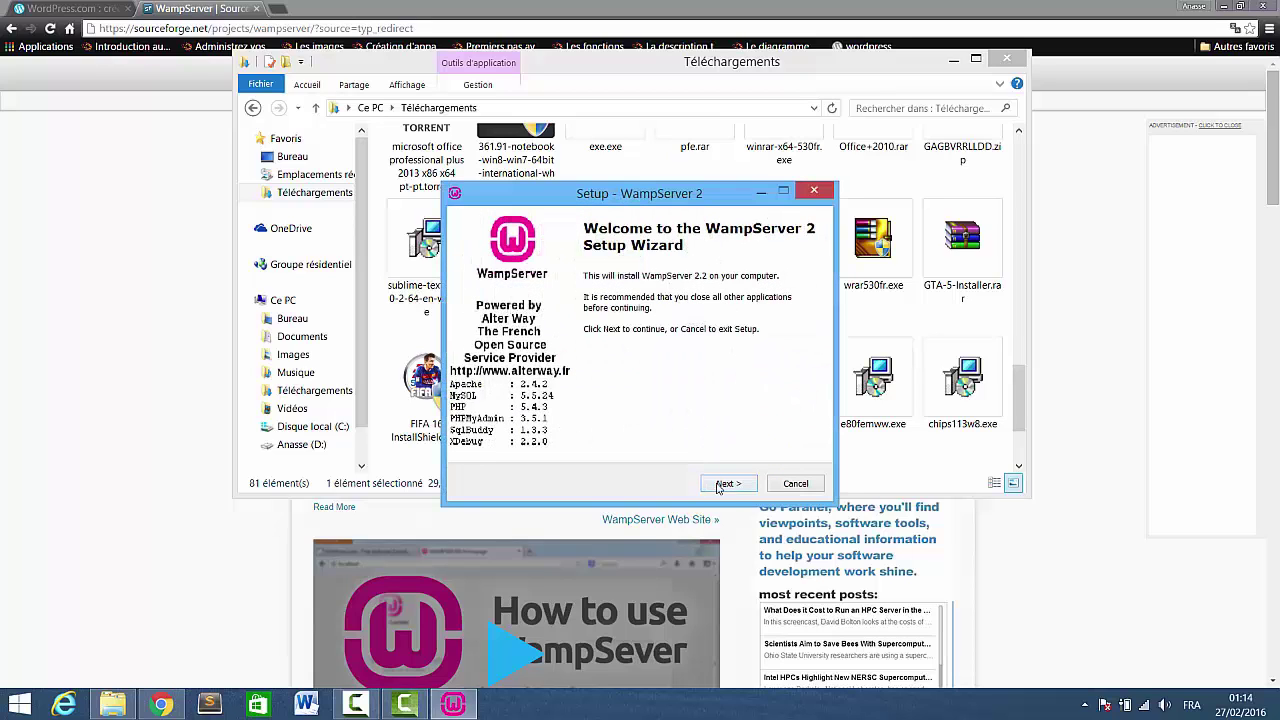
pyautogui.click(727, 485)
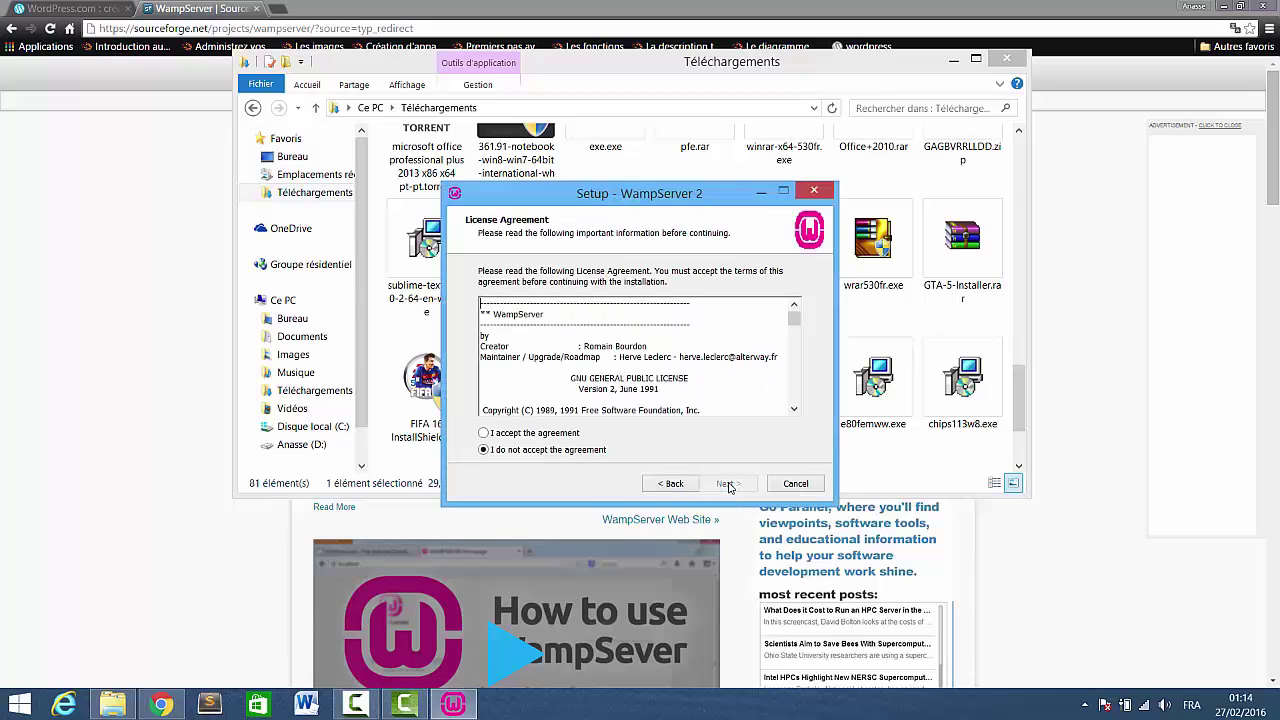
pyautogui.click(552, 435)
pyautogui.click(724, 485)
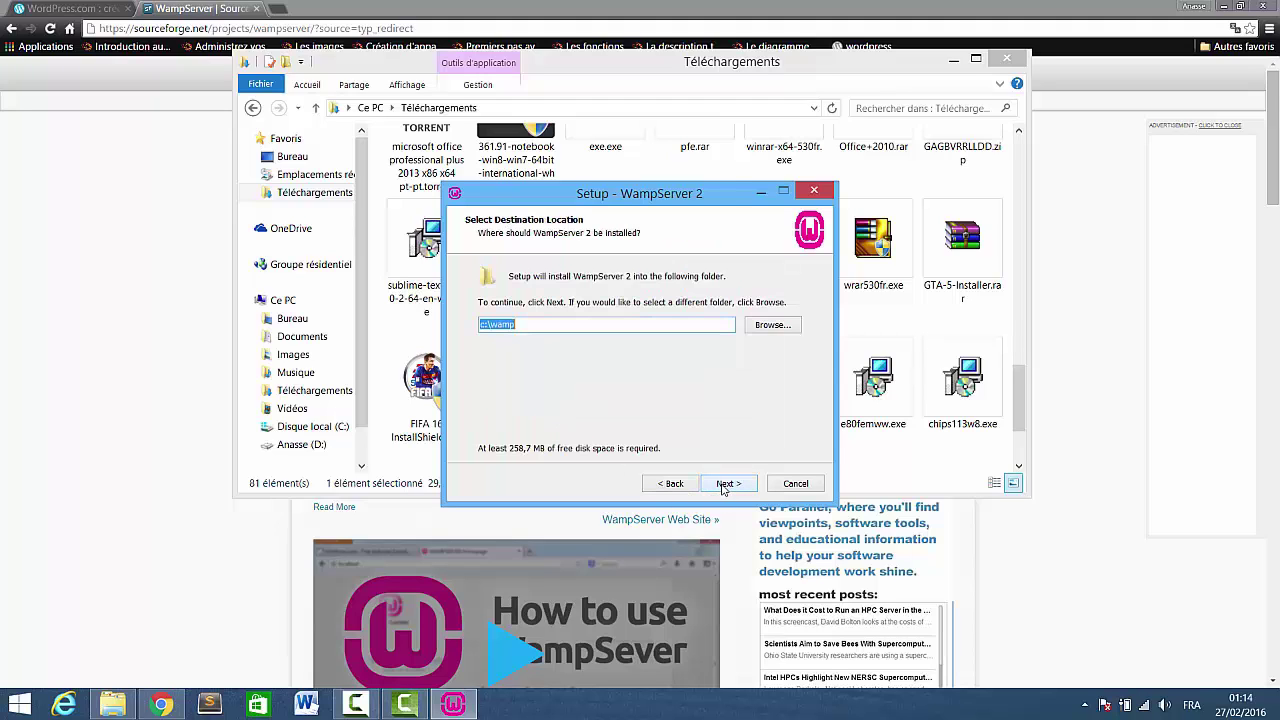
pyautogui.click(724, 485)
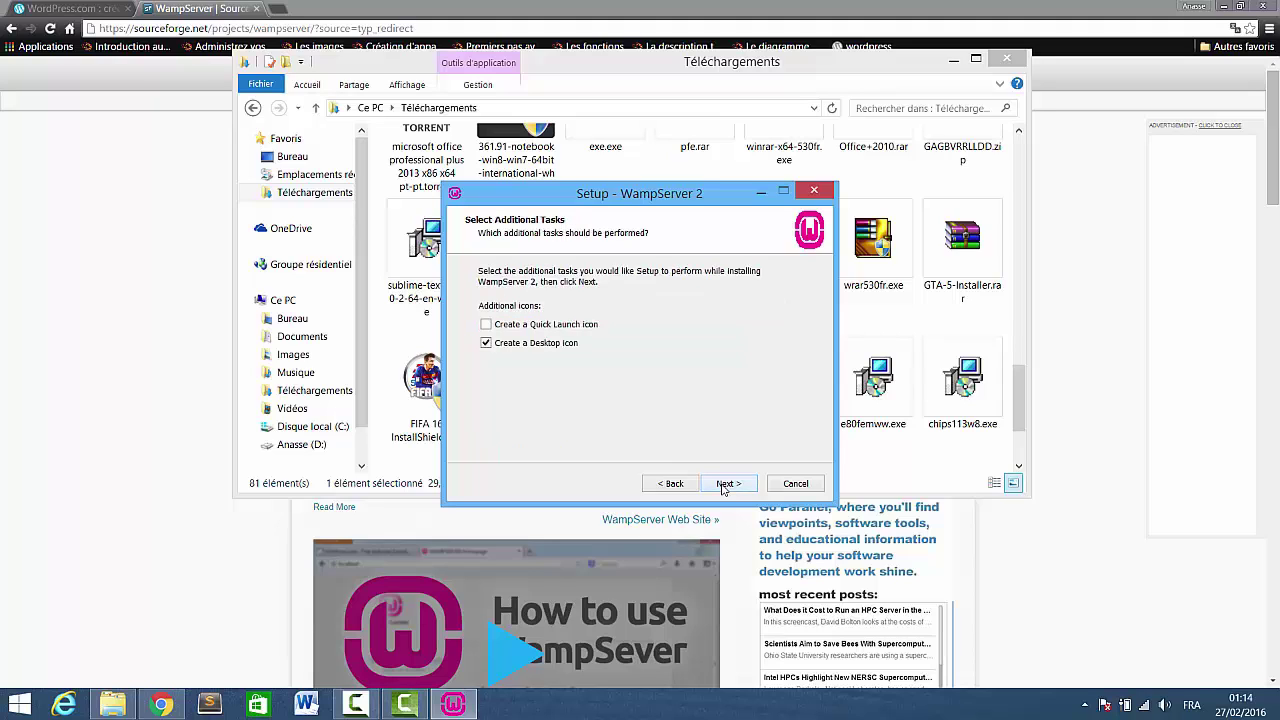
pyautogui.click(724, 485)
pyautogui.click(724, 487)
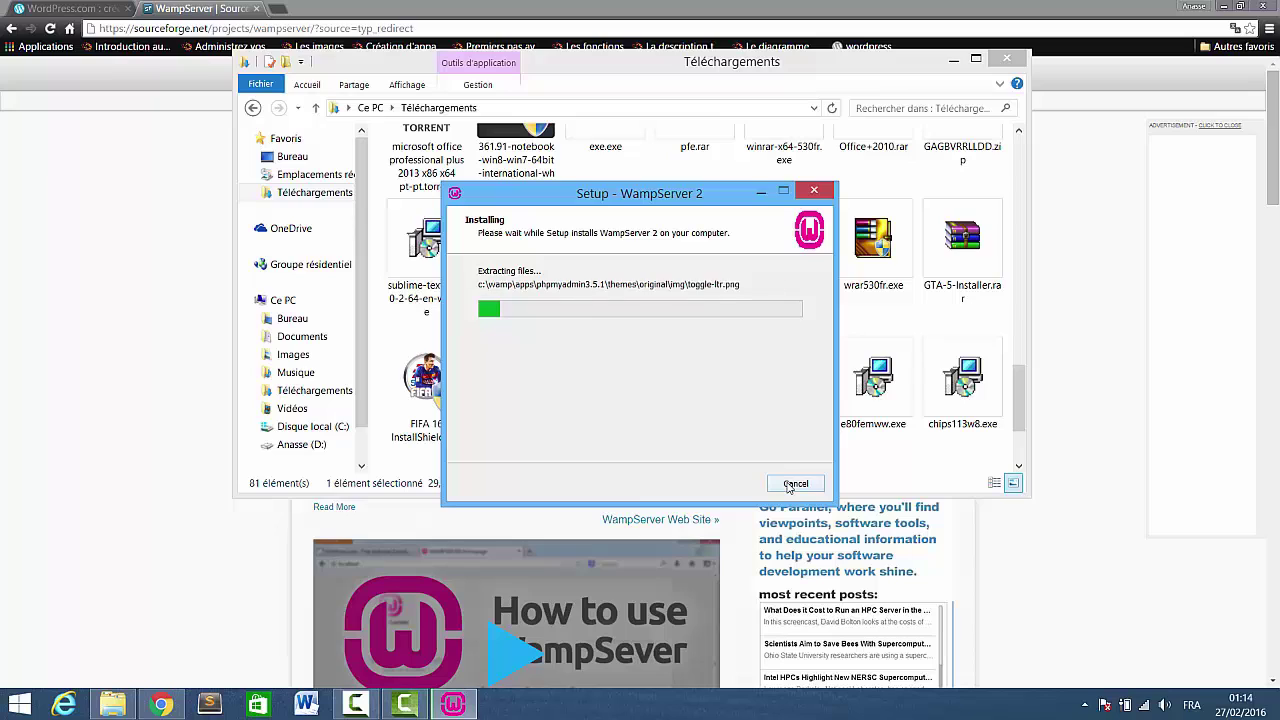
pyautogui.click(789, 486)
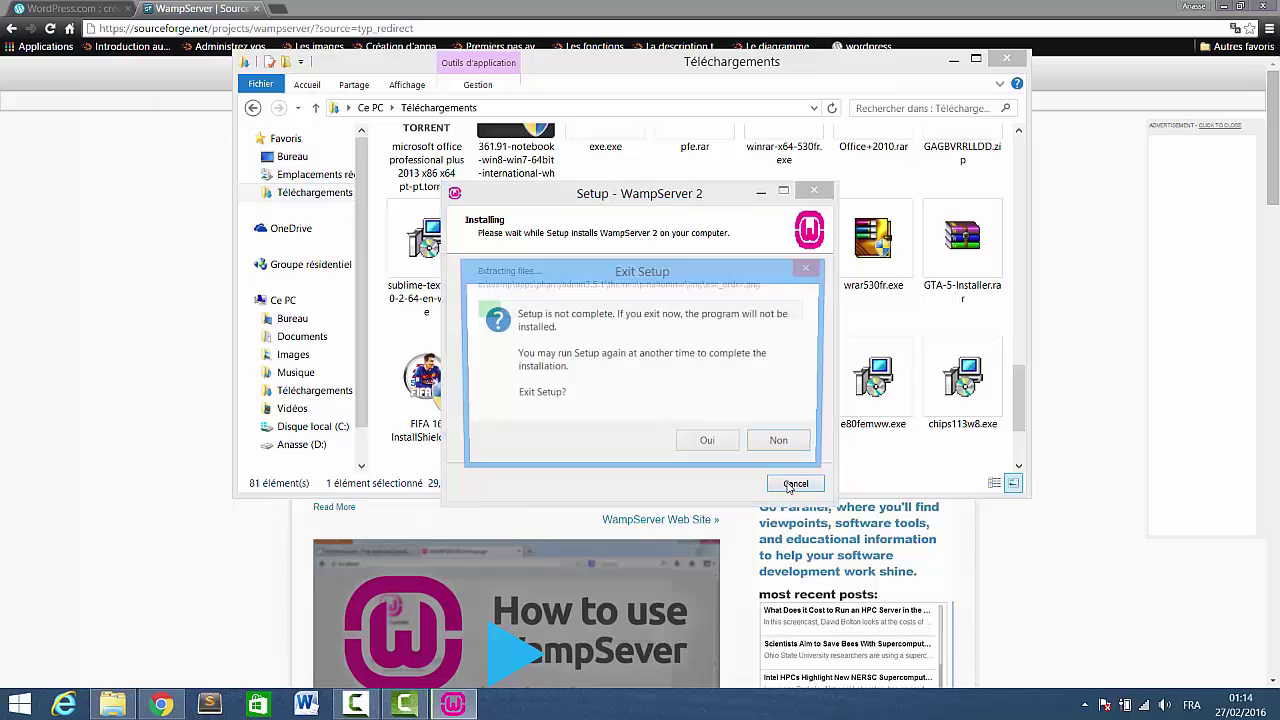
pyautogui.click(706, 446)
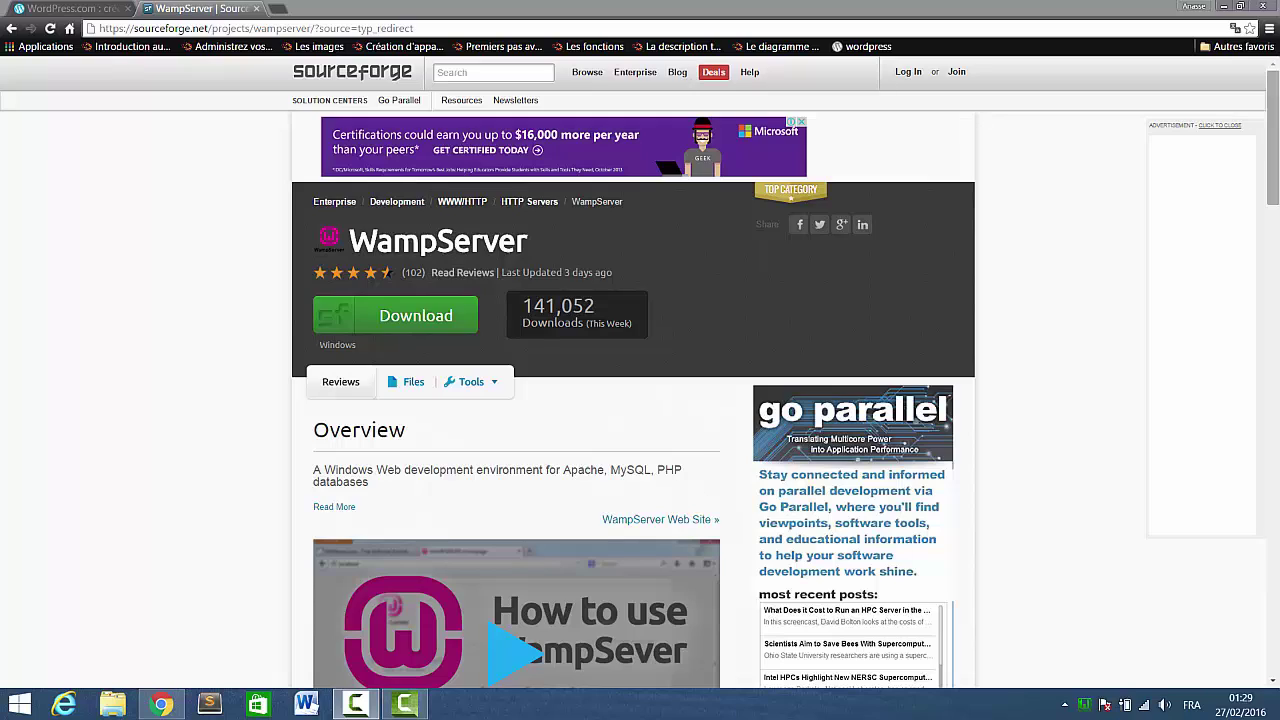
# Launch WampServer from the desktop icon and open its Localhost page in the browser.
pyautogui.click(1225, 6)
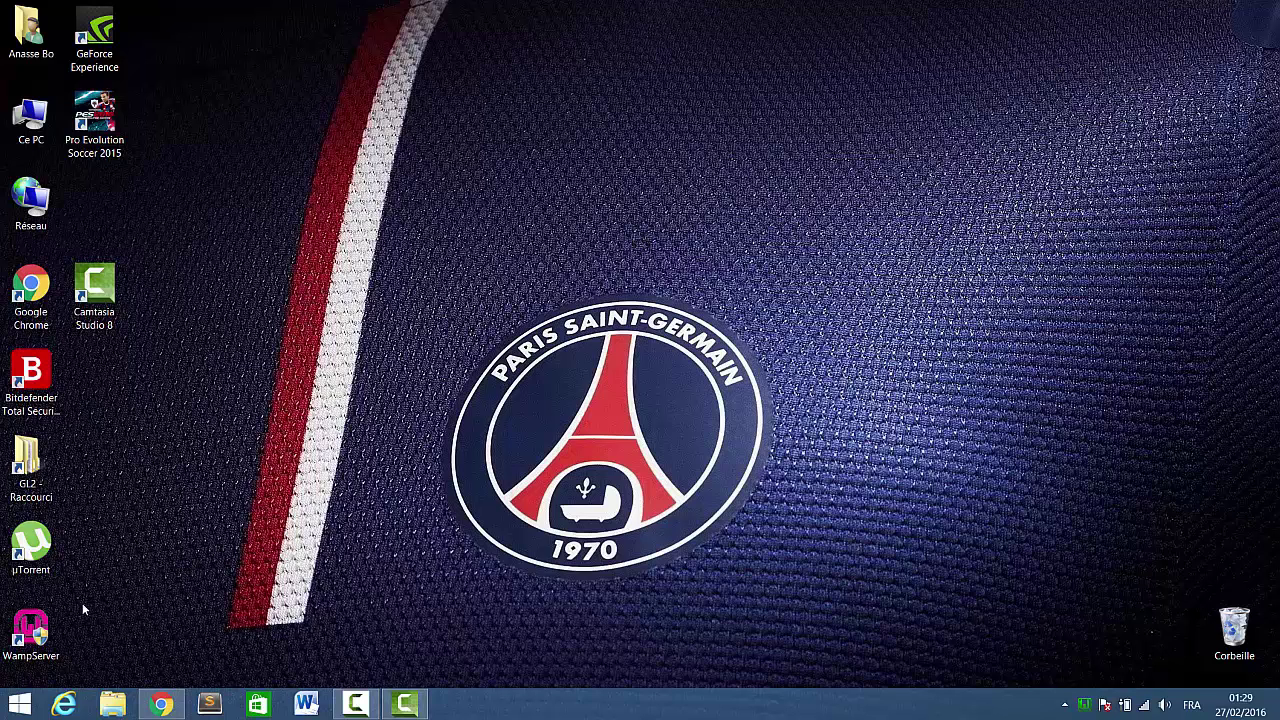
pyautogui.doubleClick(26, 633)
pyautogui.click(1087, 707)
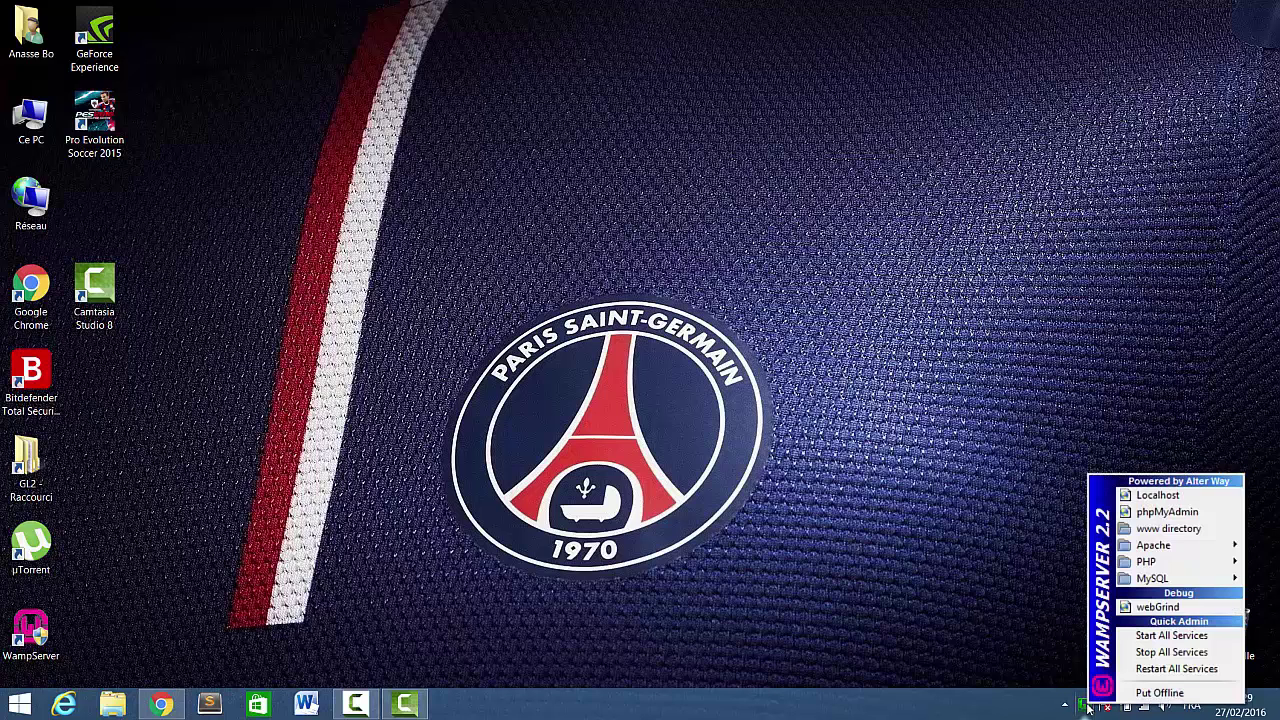
pyautogui.click(1160, 497)
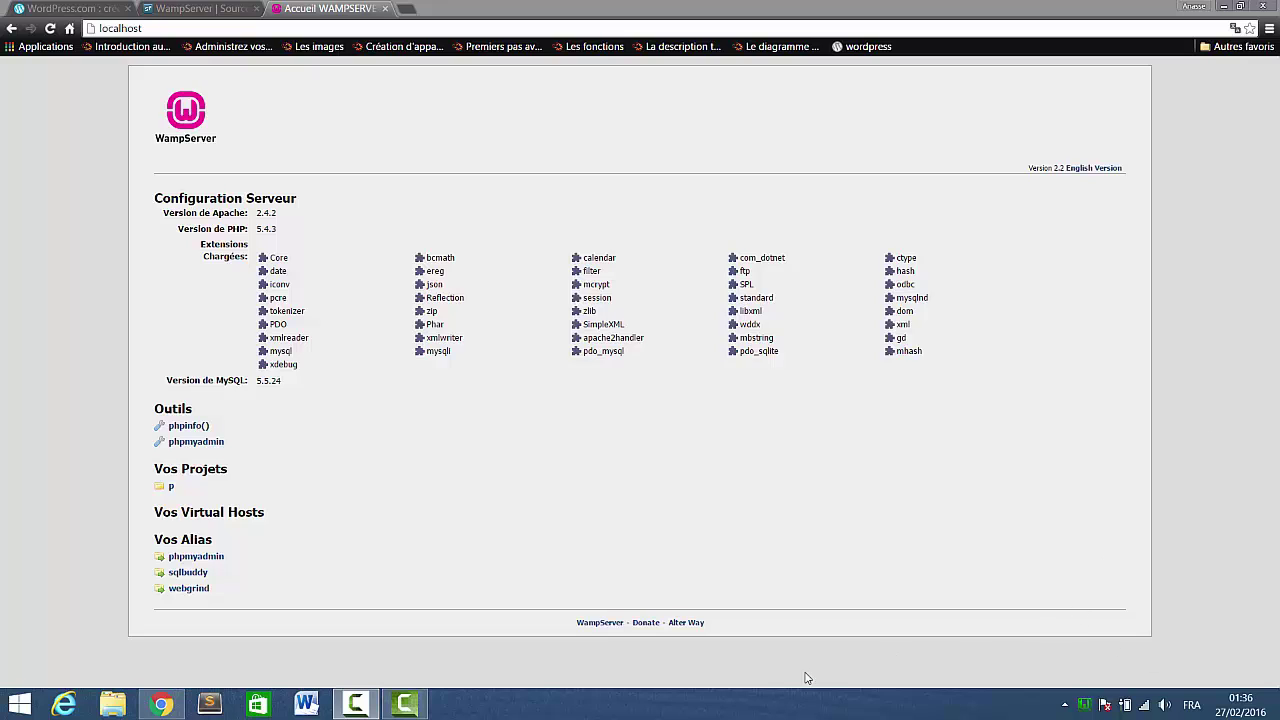
# Open phpMyAdmin from the localhost page and view its Bases de données list.
pyautogui.click(176, 446)
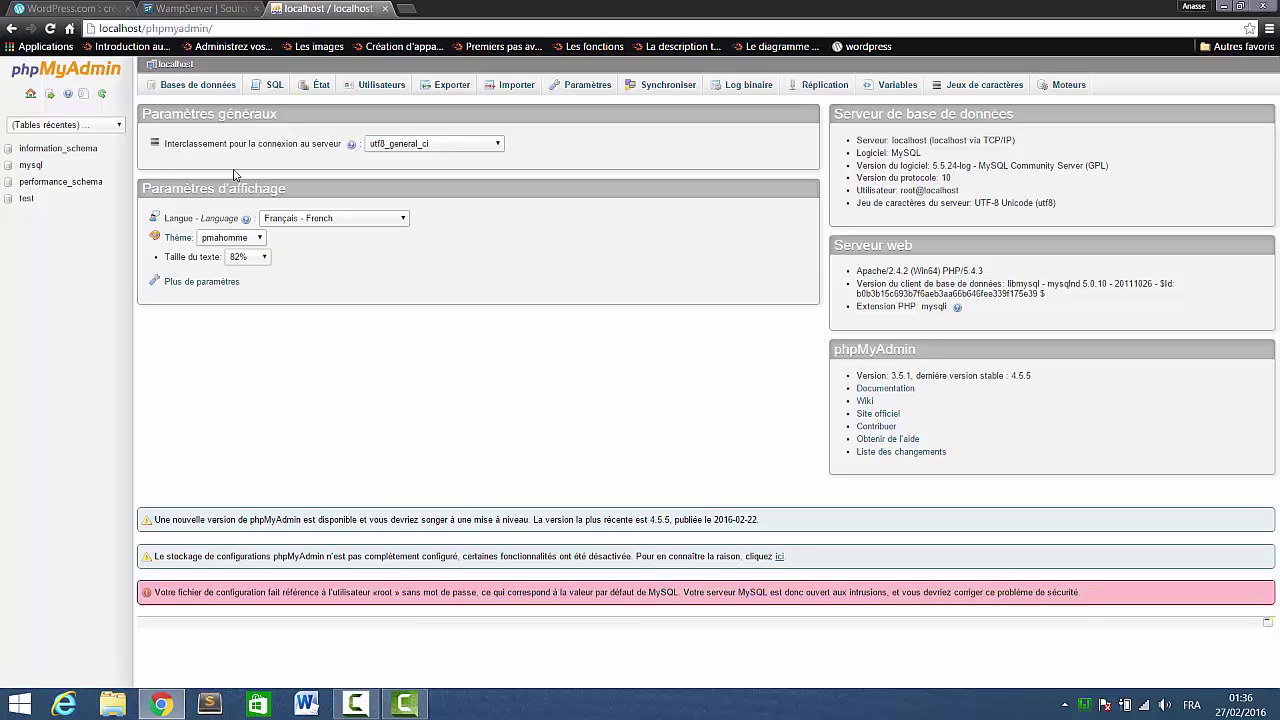
pyautogui.click(196, 88)
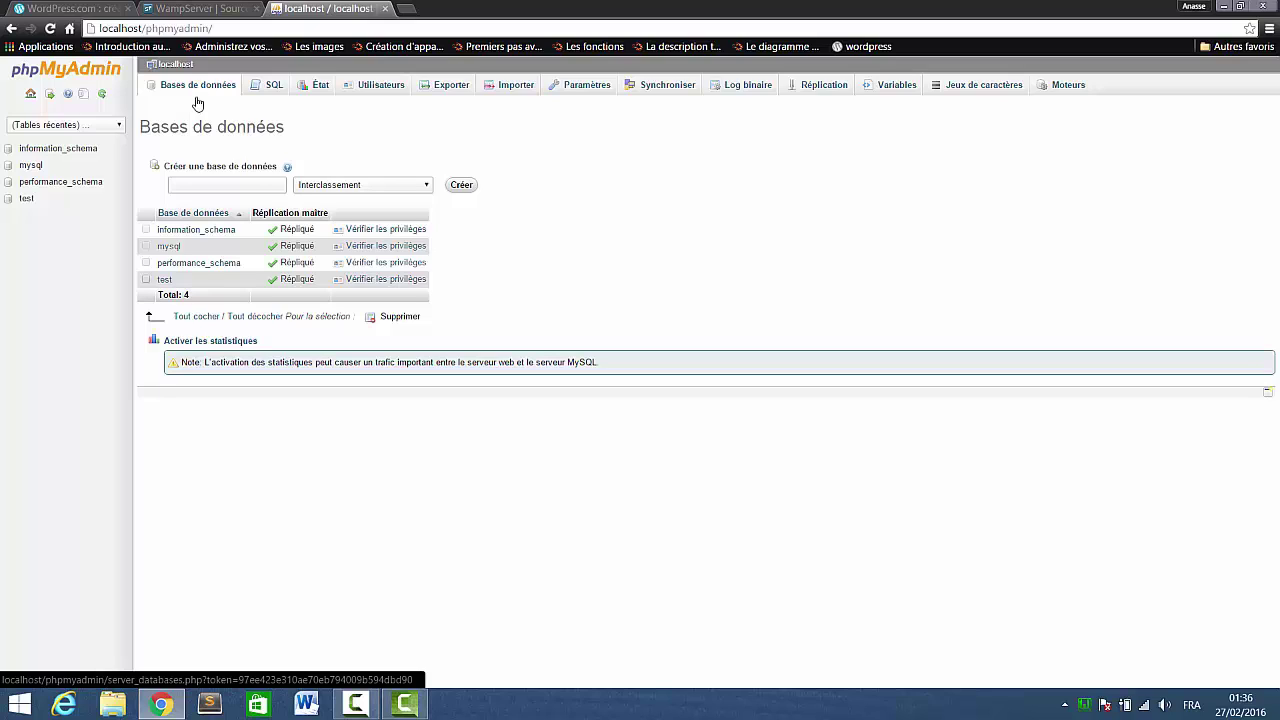
# Create a database named wordpress in phpMyAdmin, then open a new browser tab.
pyautogui.click(251, 186)
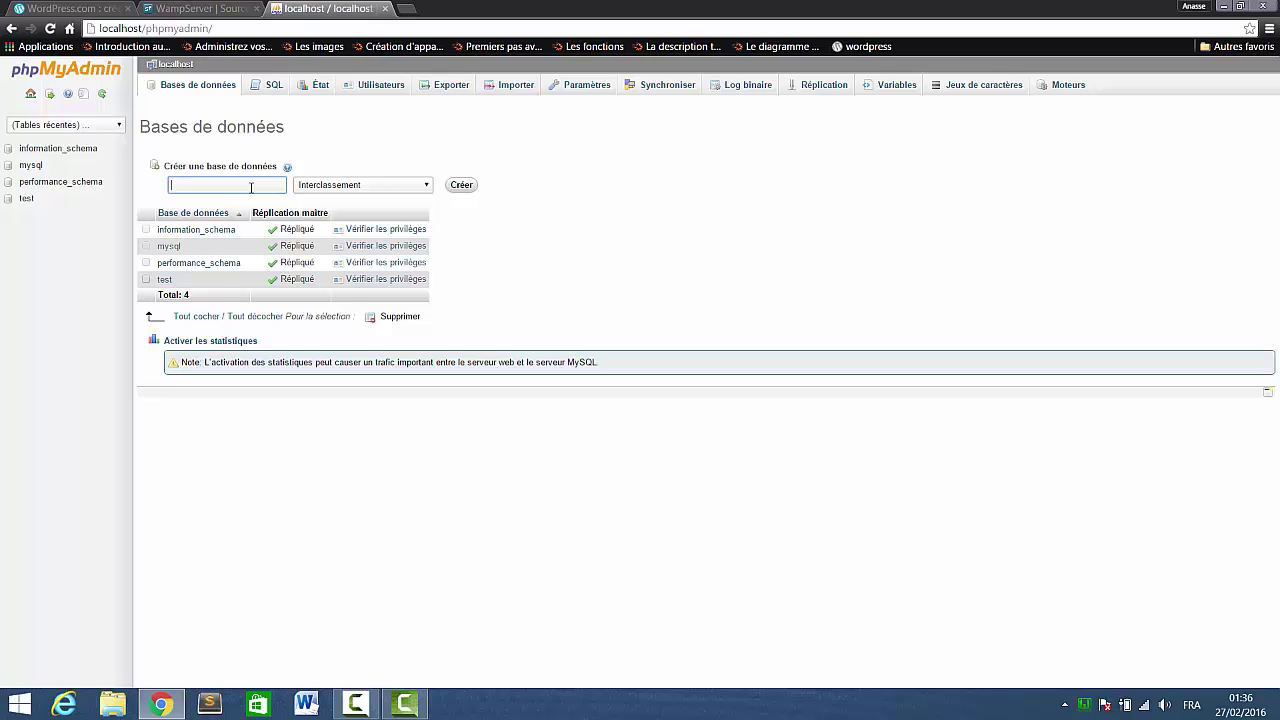
pyautogui.write('wordpress')
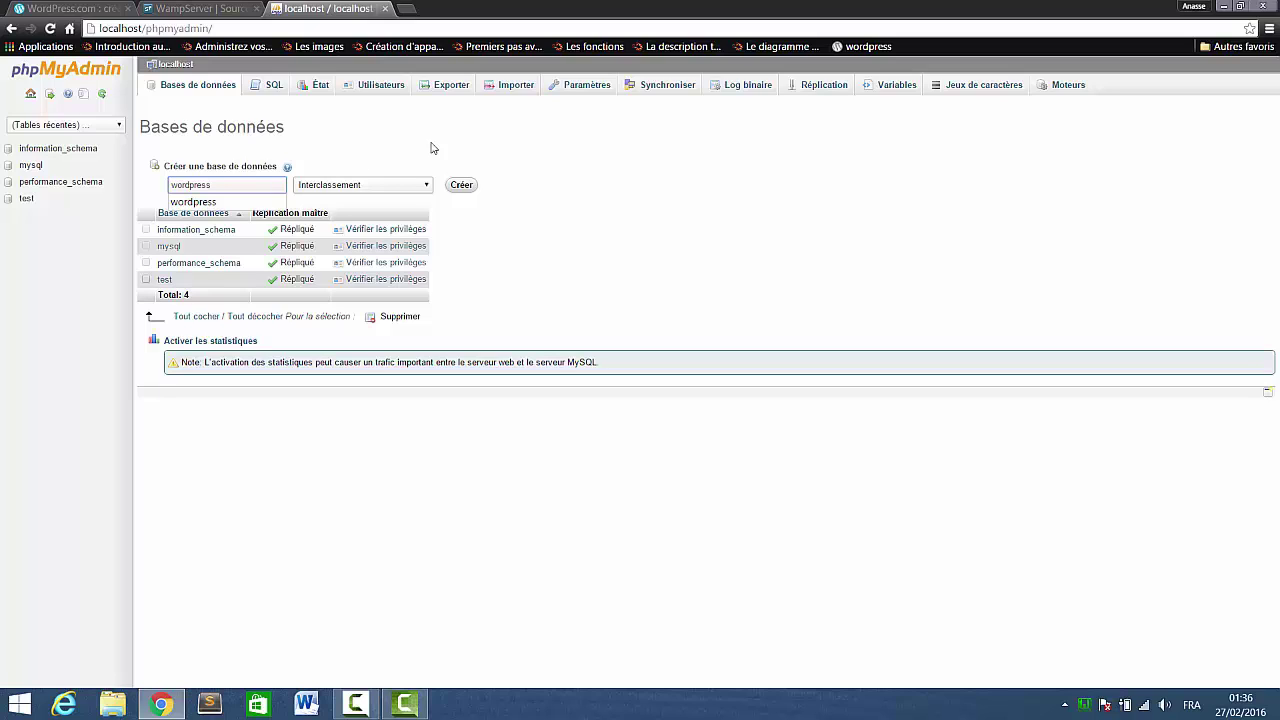
pyautogui.click(460, 186)
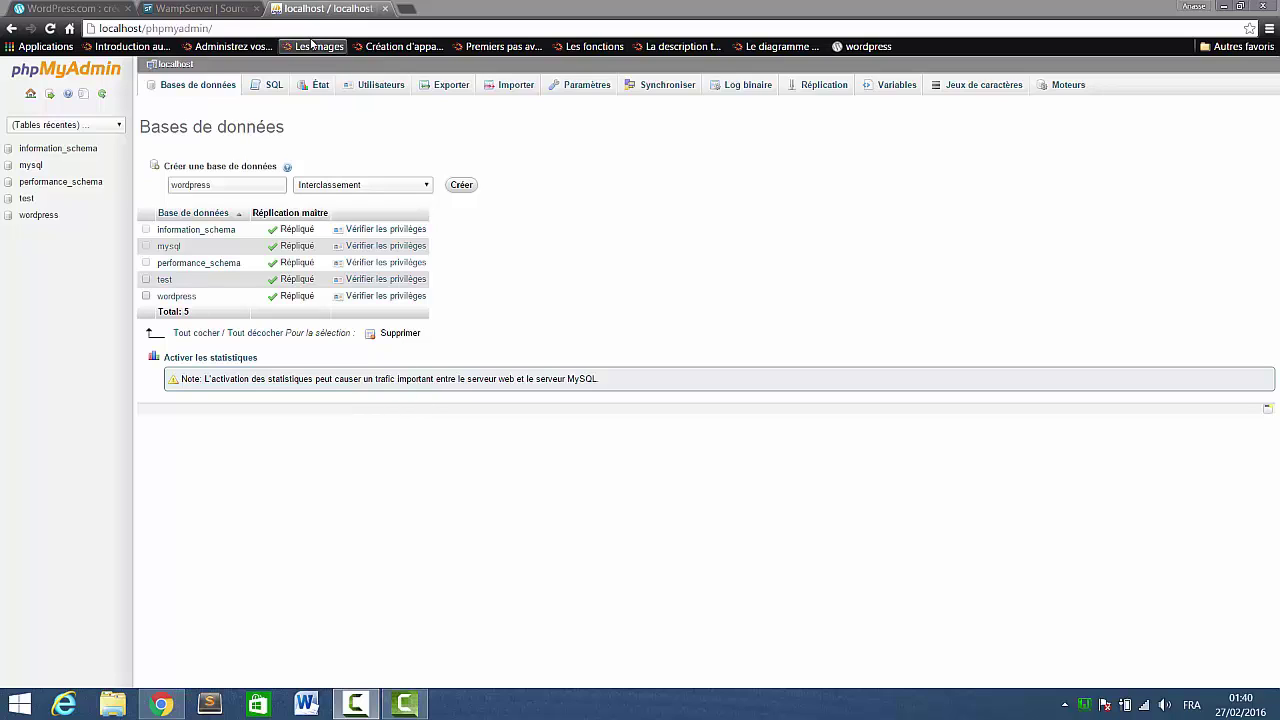
pyautogui.click(413, 9)
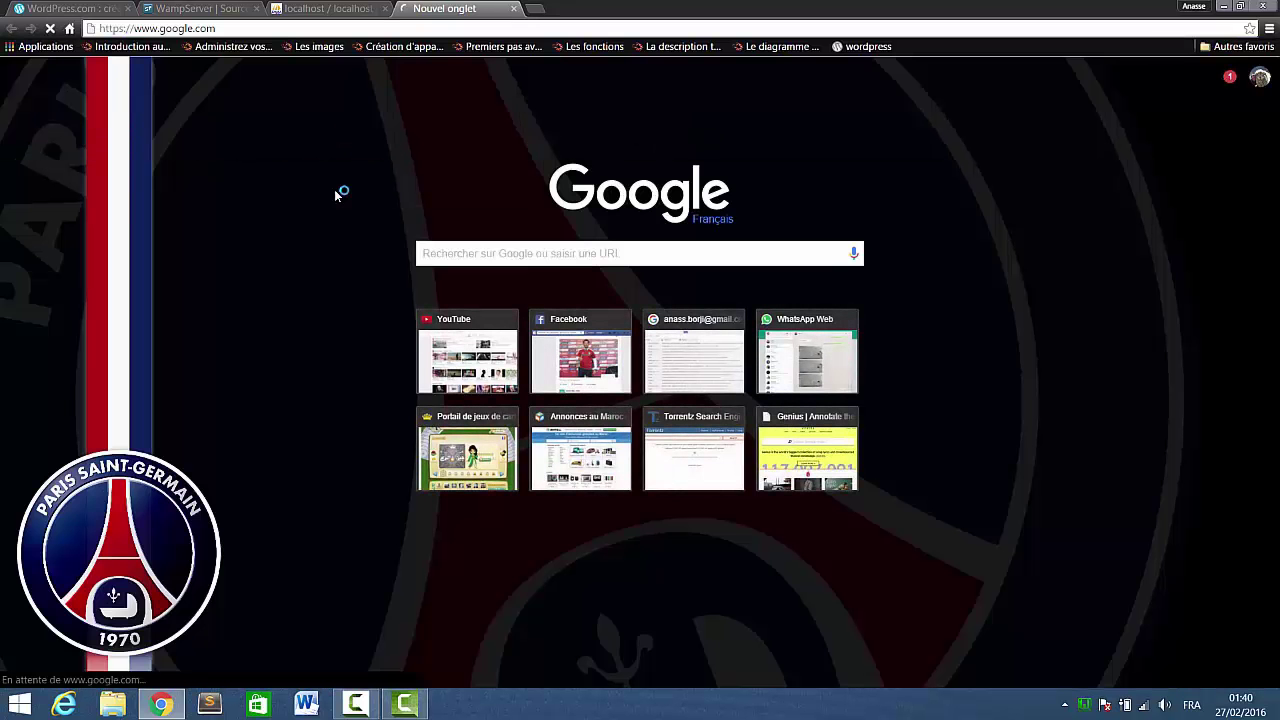
# Search 'wordpress download' and save the French WordPress 4.4.2 zip from WordPress.org.
pyautogui.write('word')
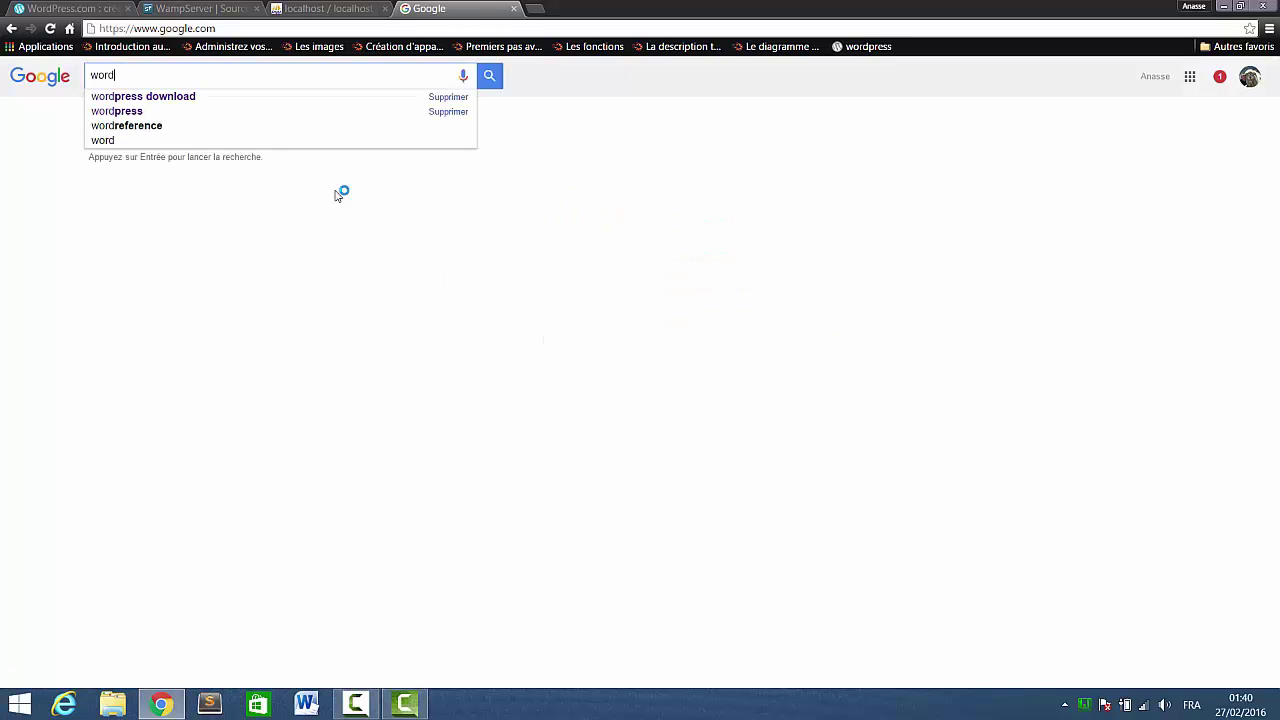
pyautogui.click(263, 97)
pyautogui.click(192, 246)
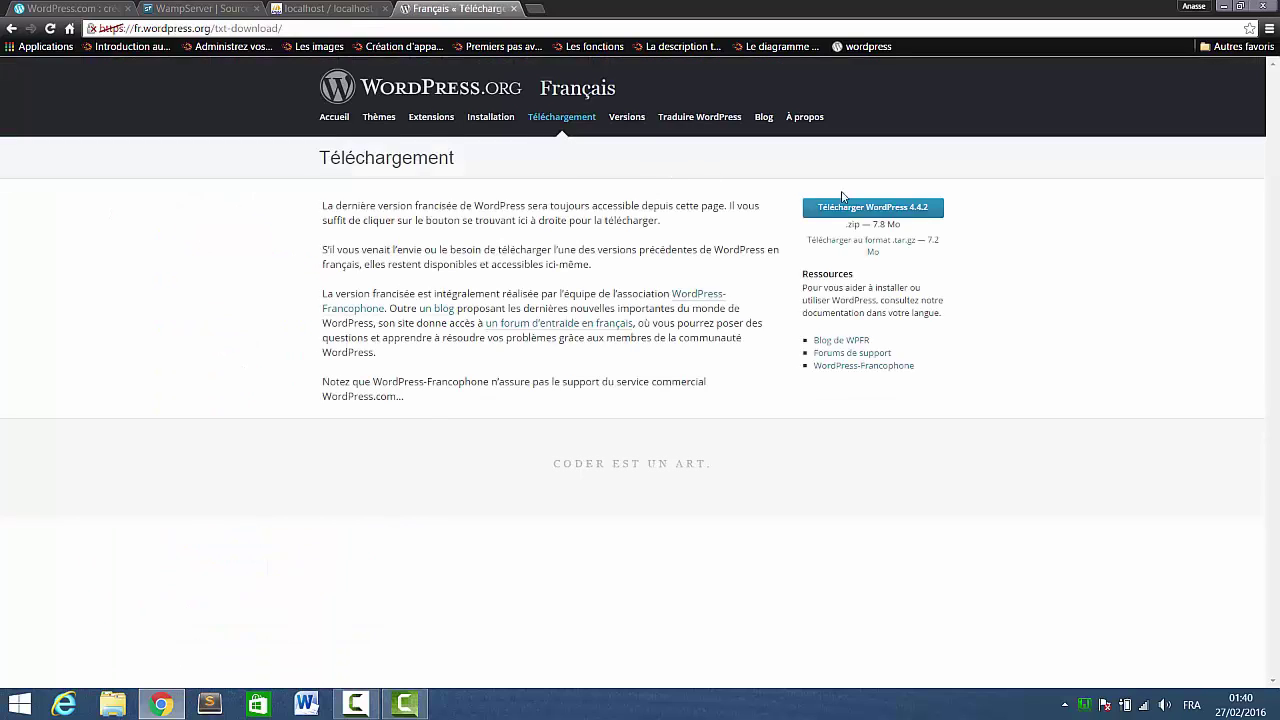
pyautogui.click(868, 219)
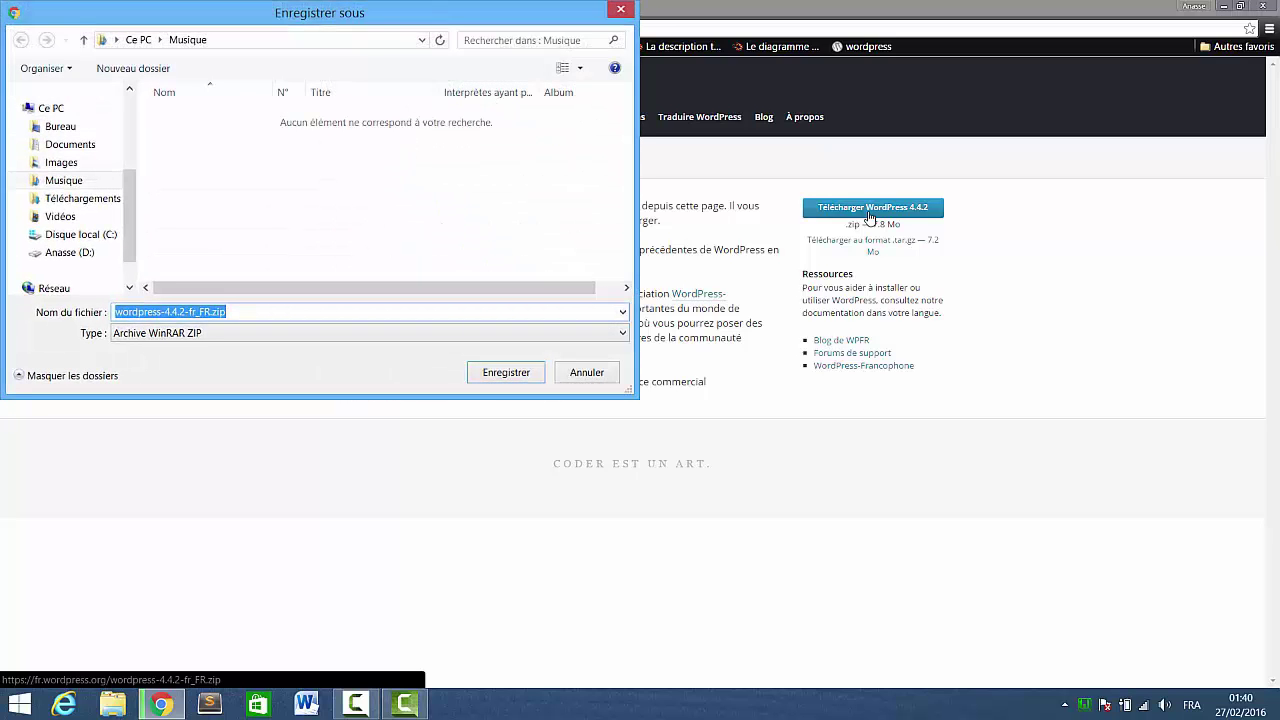
pyautogui.click(538, 378)
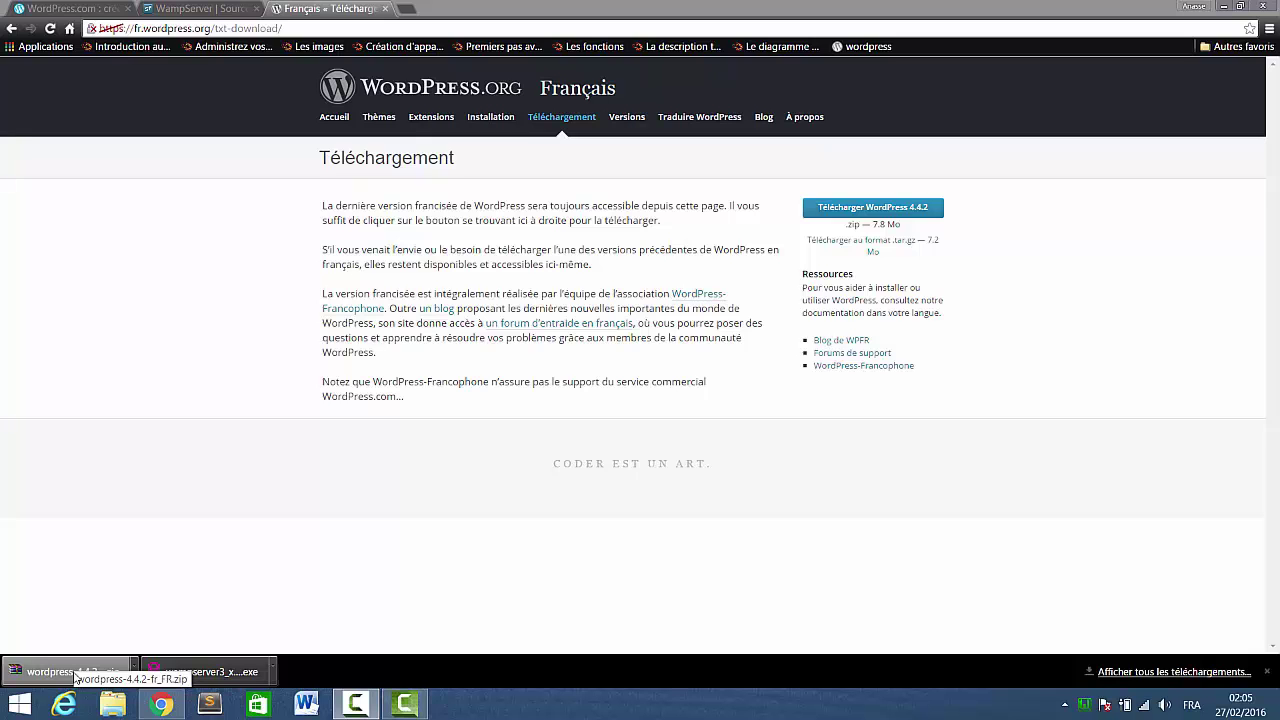
pyautogui.press('super+e')
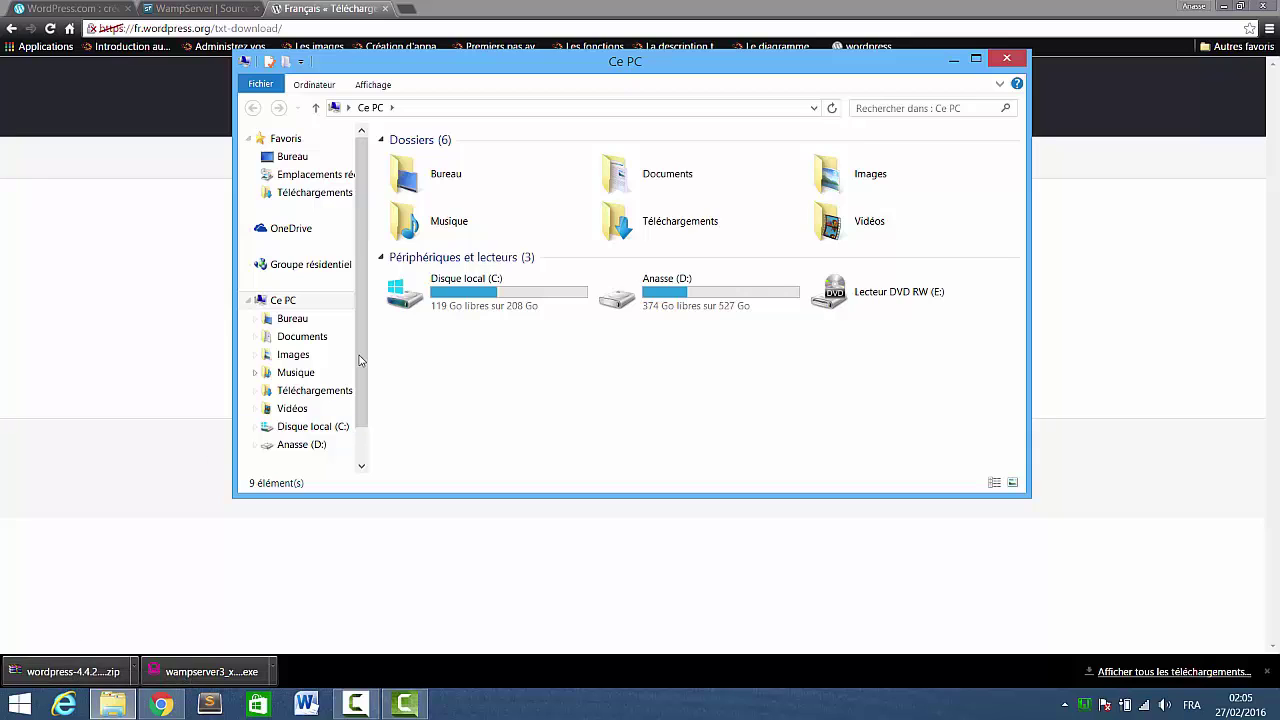
pyautogui.doubleClick(647, 232)
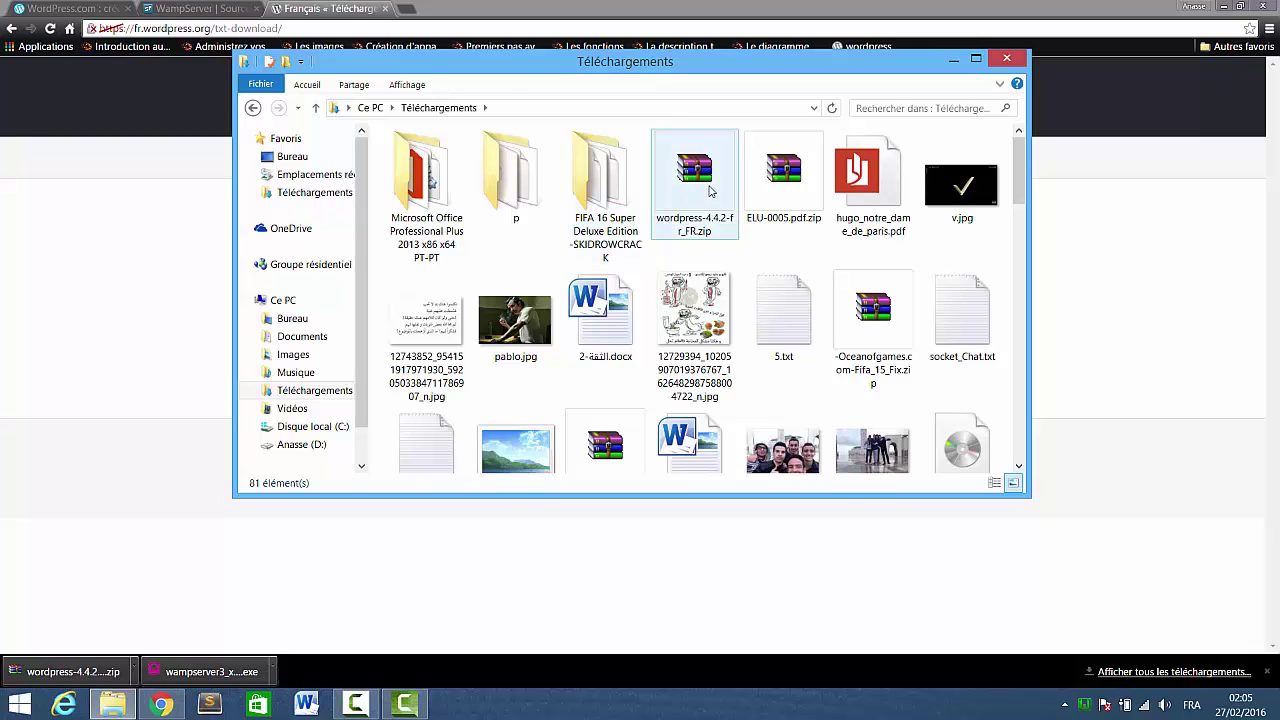
pyautogui.click(702, 190)
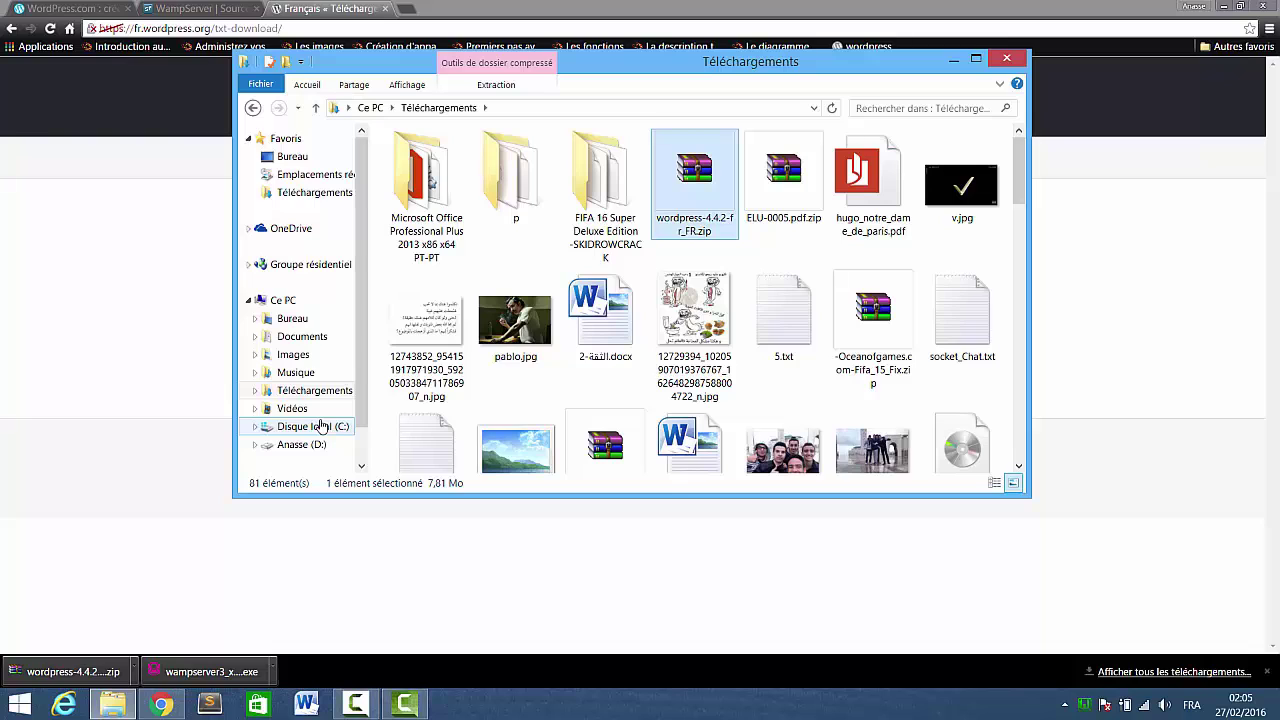
pyautogui.click(322, 426)
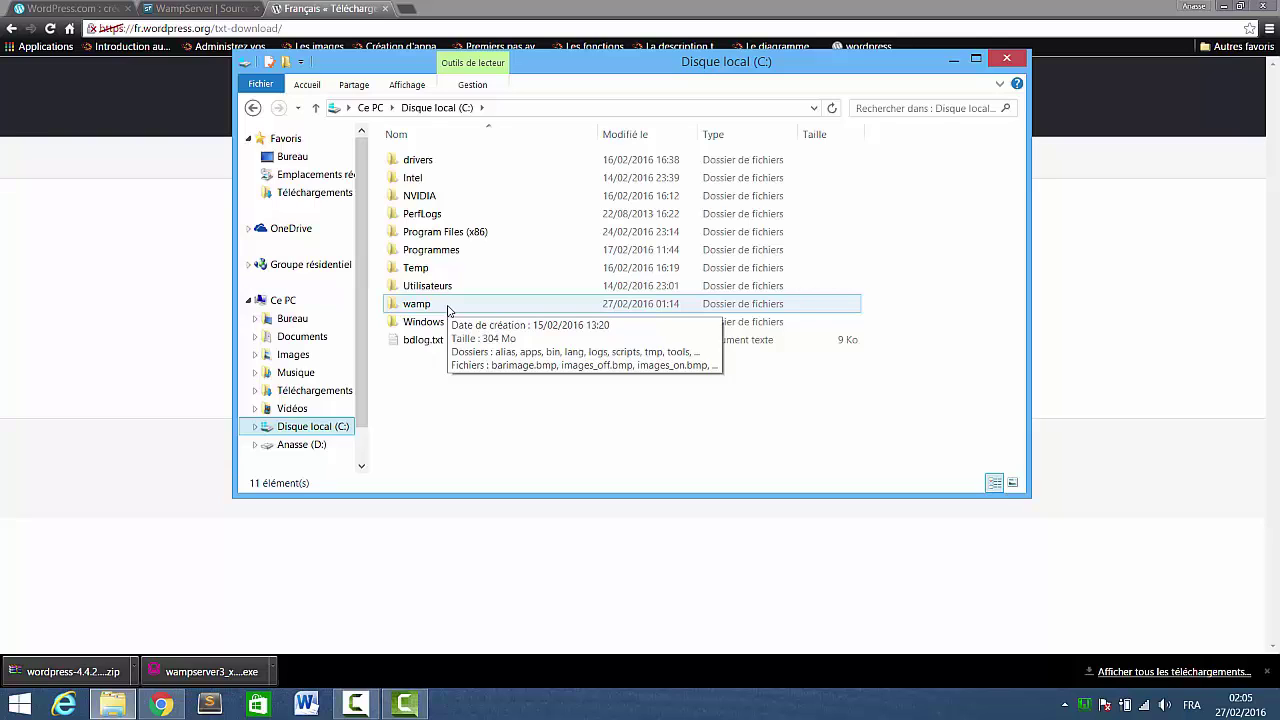
pyautogui.doubleClick(447, 310)
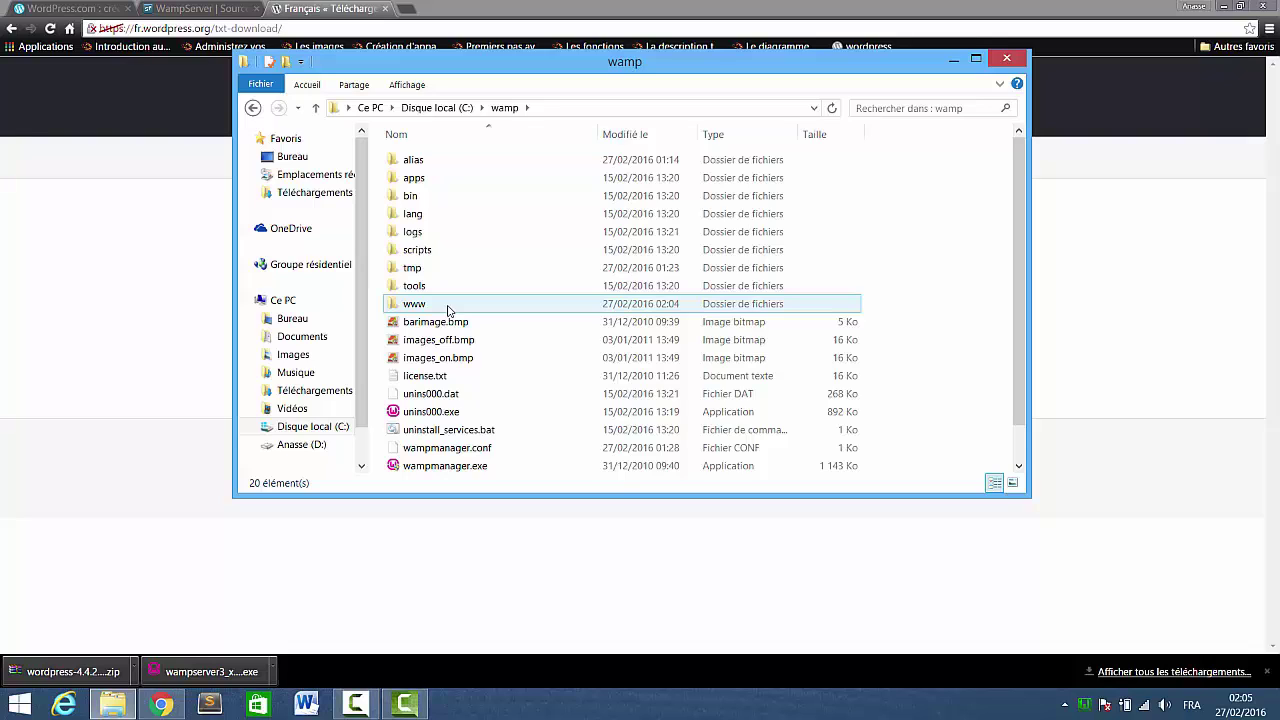
pyautogui.doubleClick(447, 306)
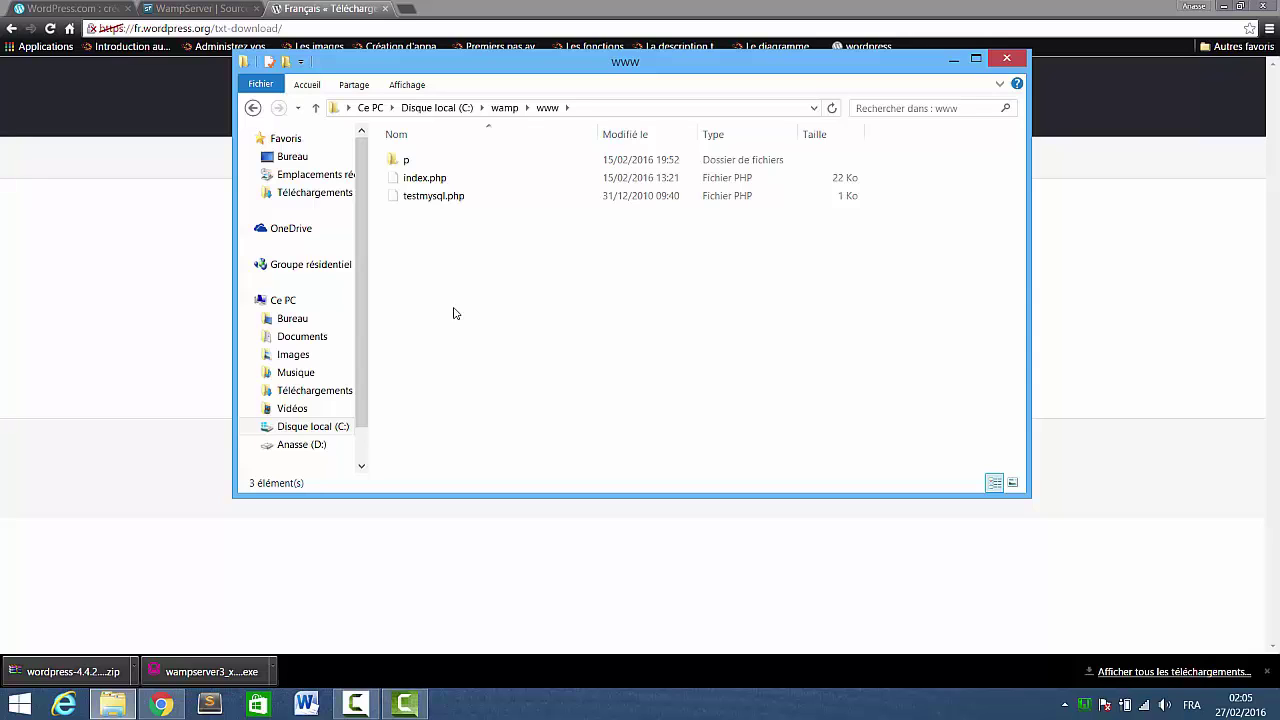
# Return to Téléchargements and bring up the actions for wordpress-4.4.2-fr_FR.zip.
pyautogui.click(300, 192)
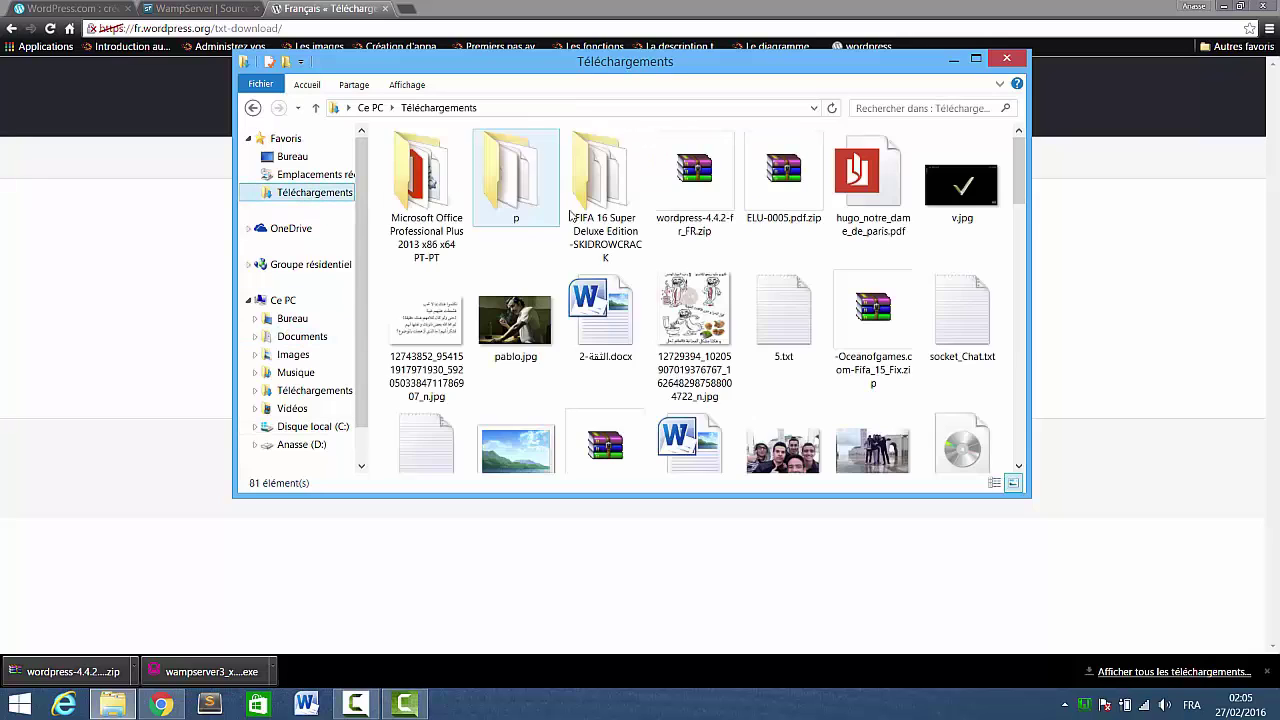
pyautogui.click(715, 185)
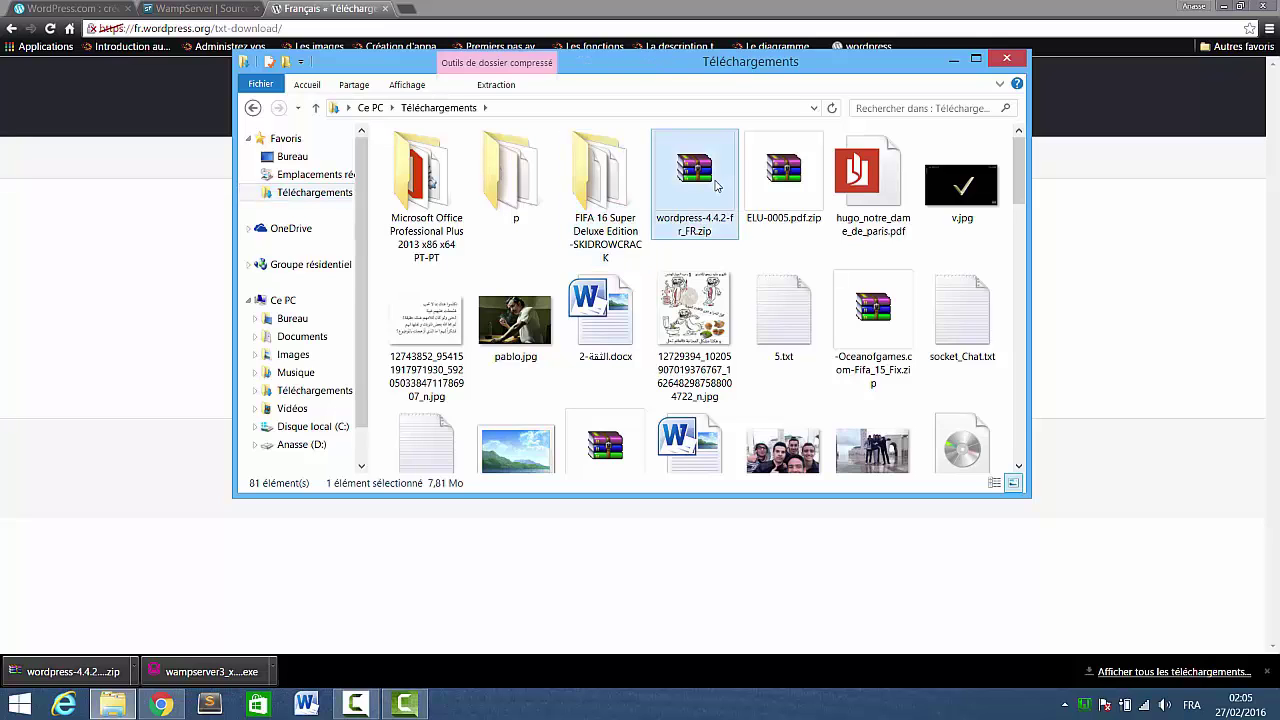
pyautogui.rightClick(715, 185)
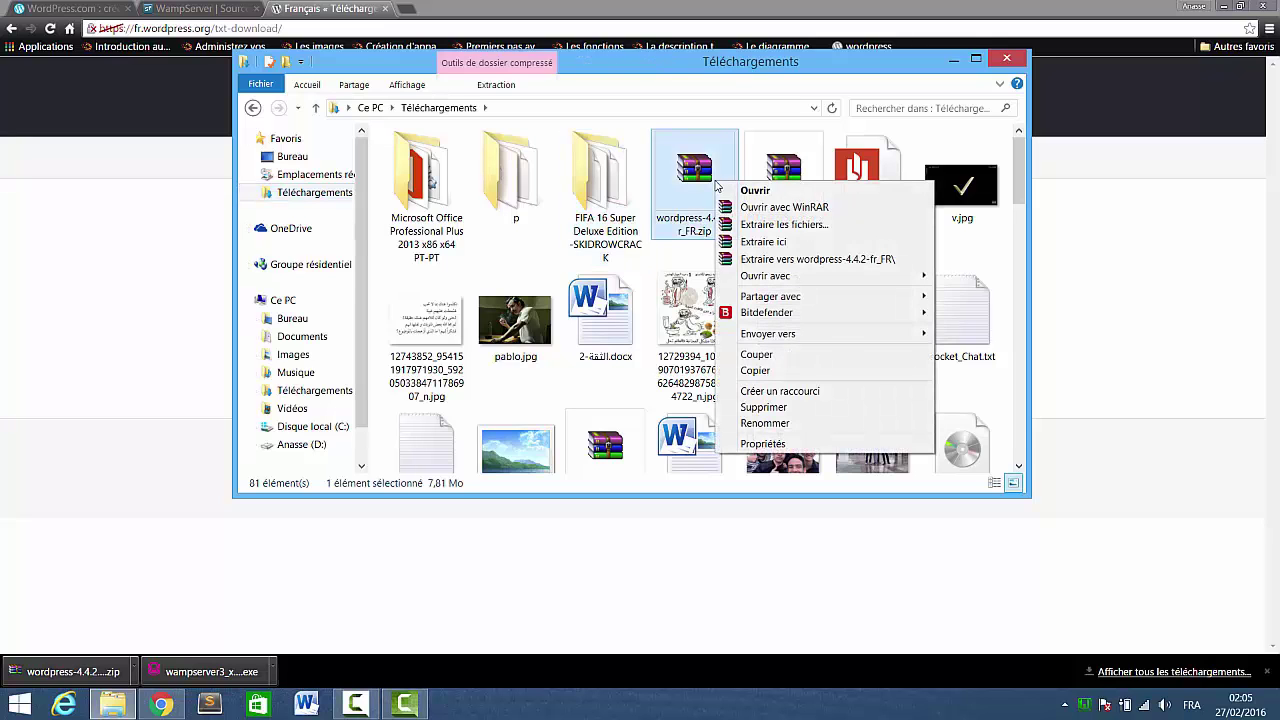
# Extract wordpress-4.4.2-fr_FR.zip into C:\wamp\www with WinRAR, then open a new browser tab.
pyautogui.click(782, 226)
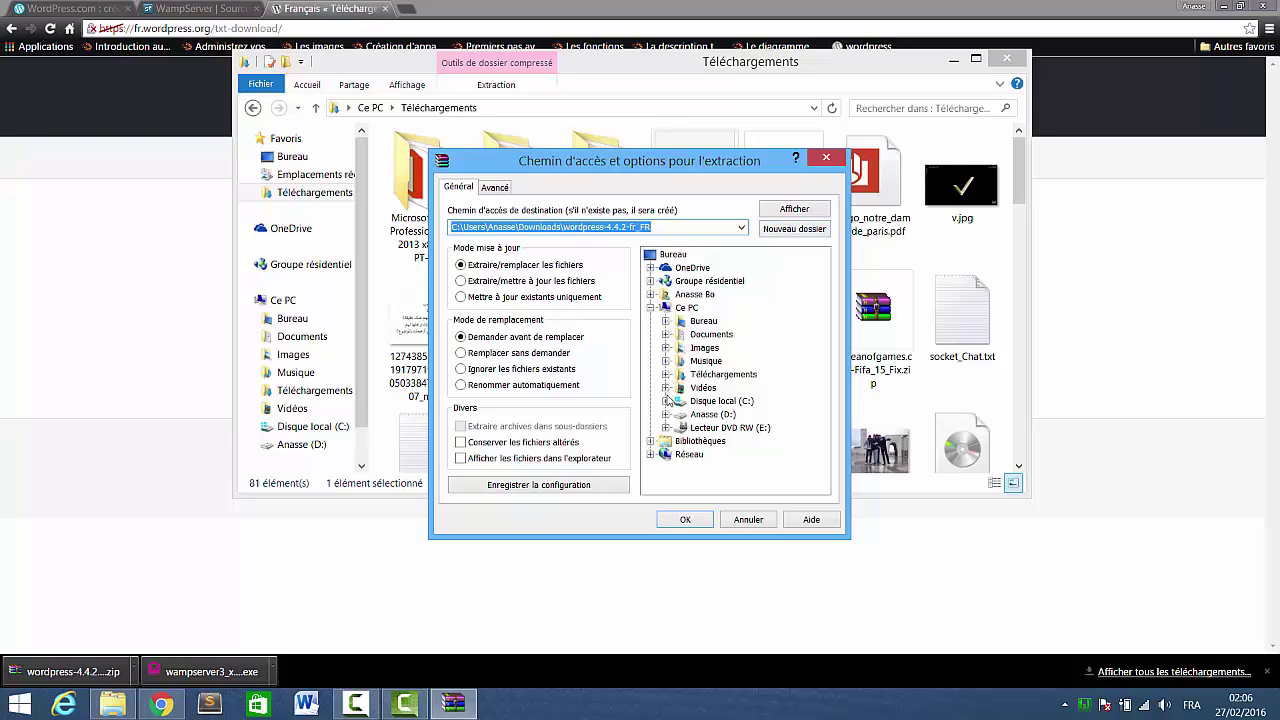
pyautogui.click(667, 400)
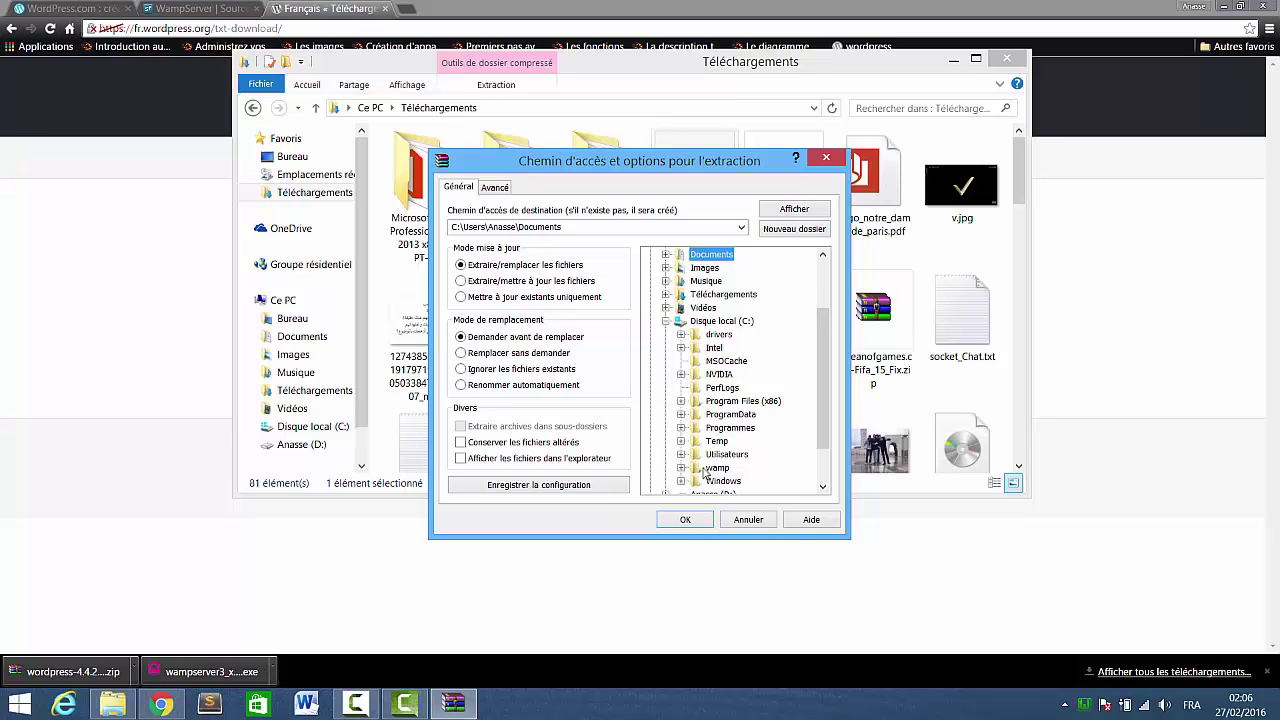
pyautogui.click(682, 468)
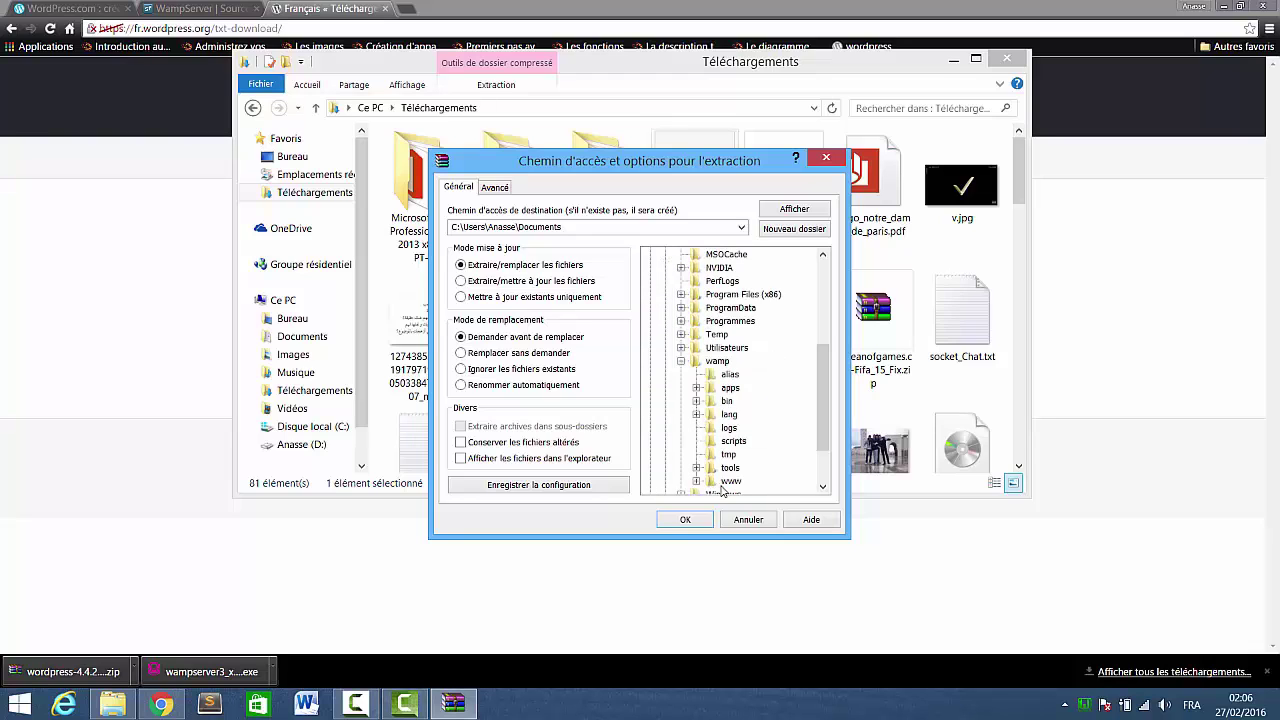
pyautogui.click(717, 484)
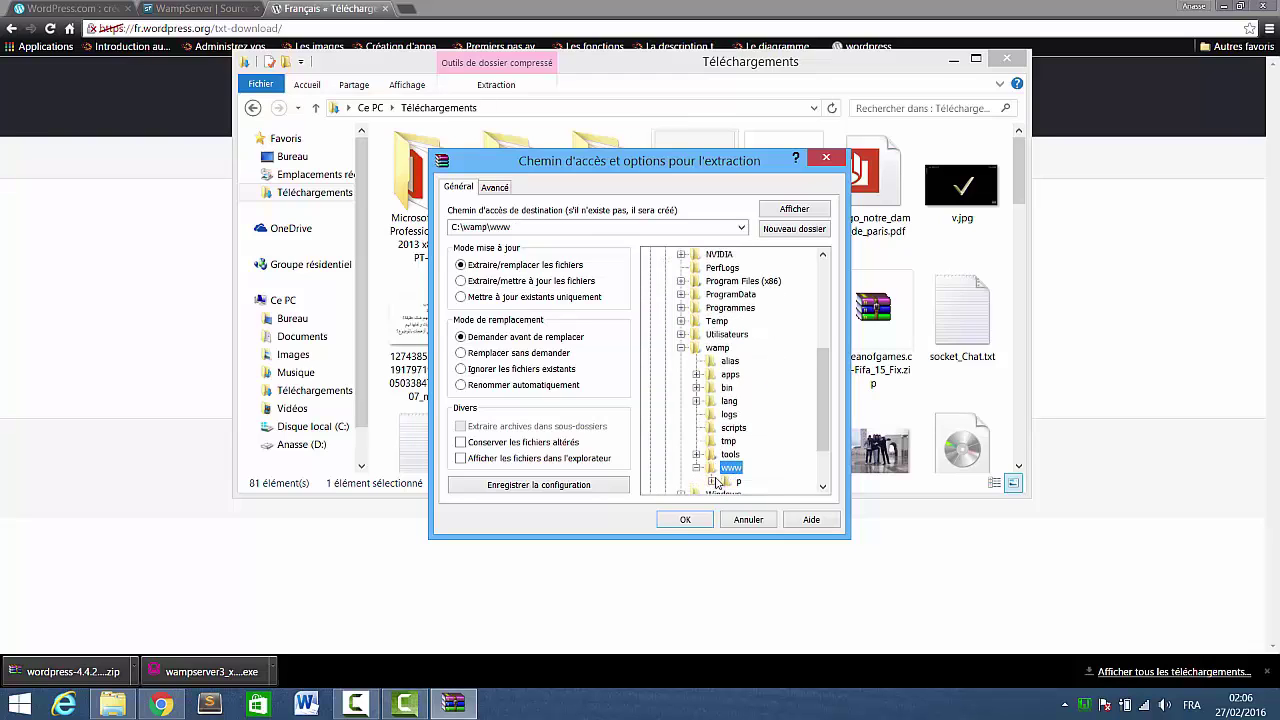
pyautogui.click(699, 526)
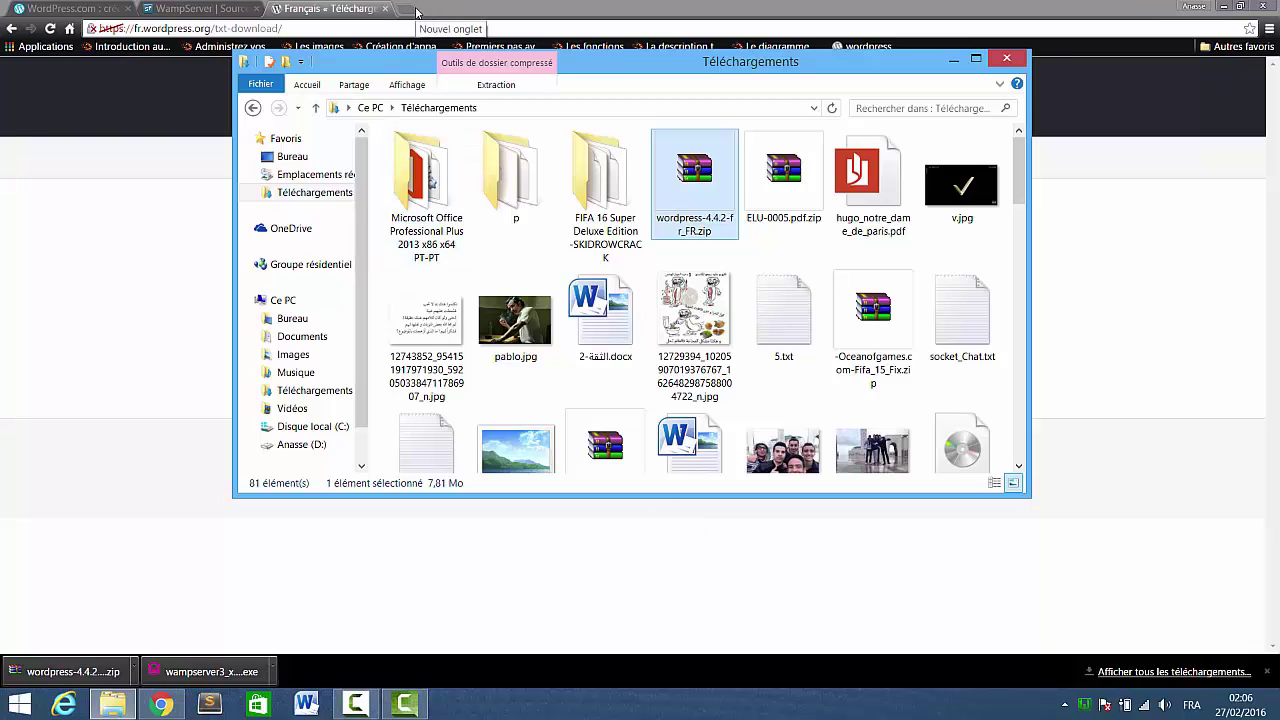
pyautogui.click(417, 12)
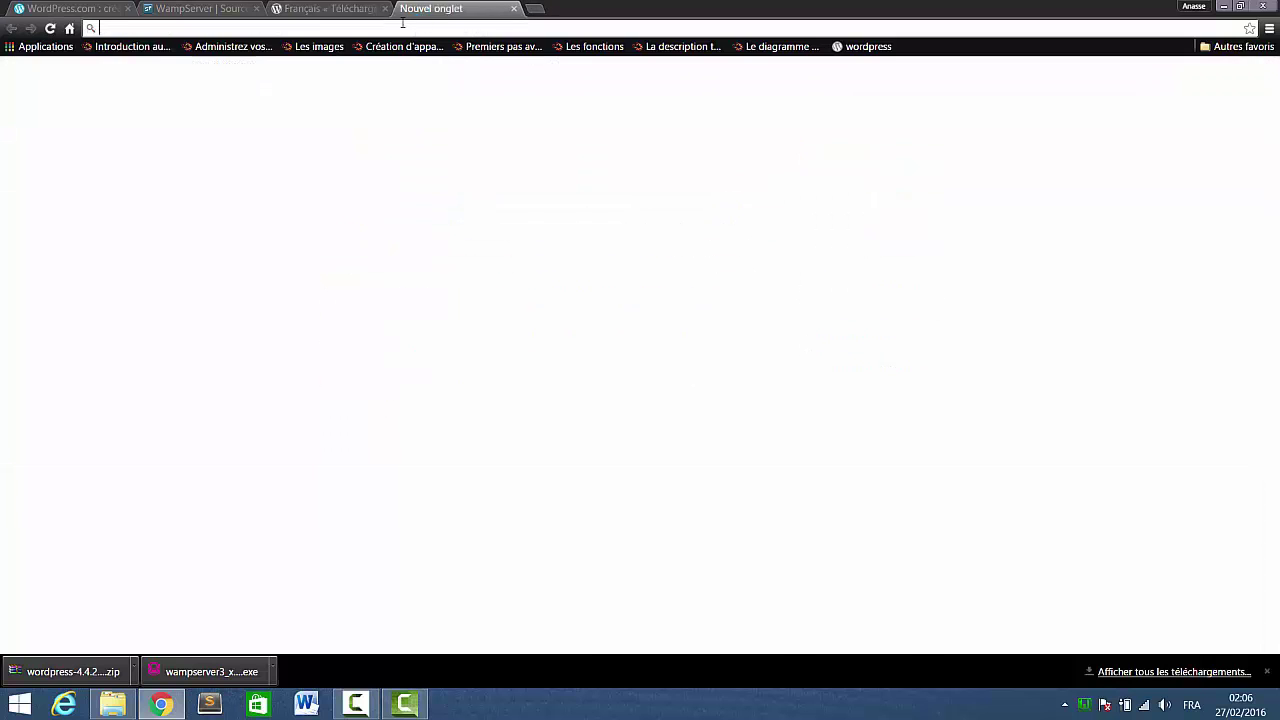
# Load localhost in Chrome and open the wordpress project listed under Vos Projets.
pyautogui.write('localhost')
pyautogui.press('Return')
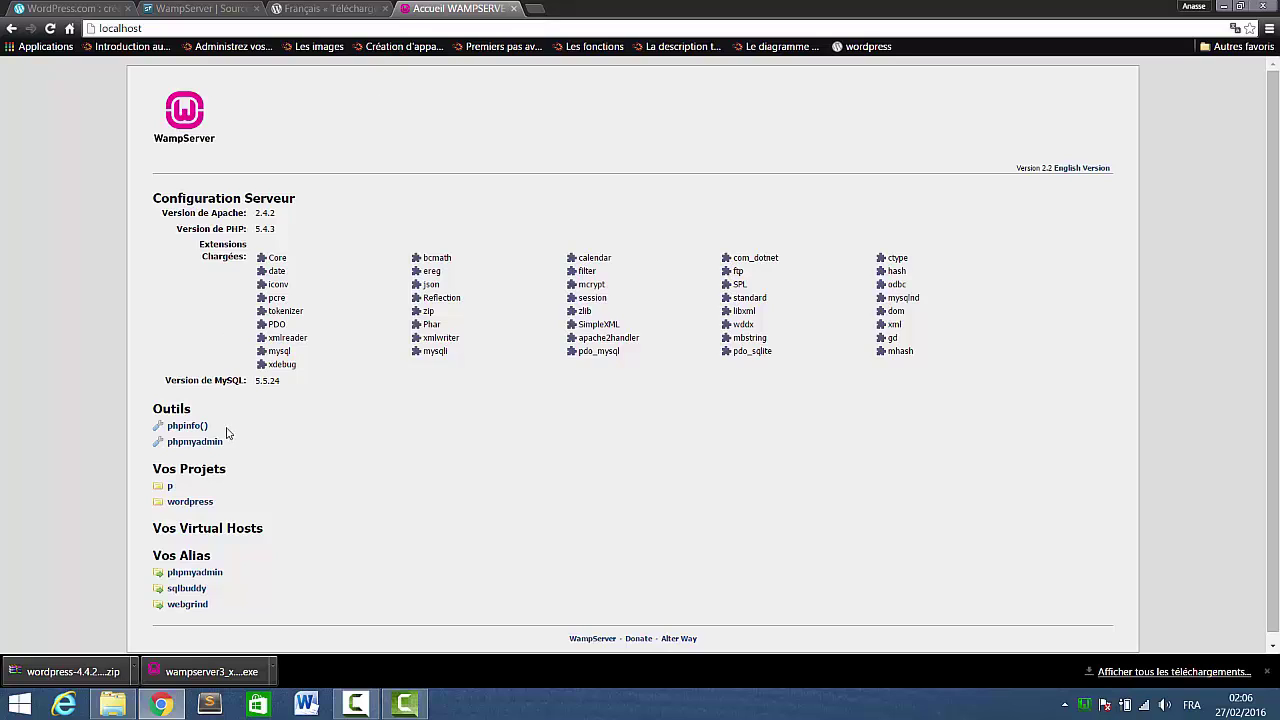
pyautogui.click(192, 507)
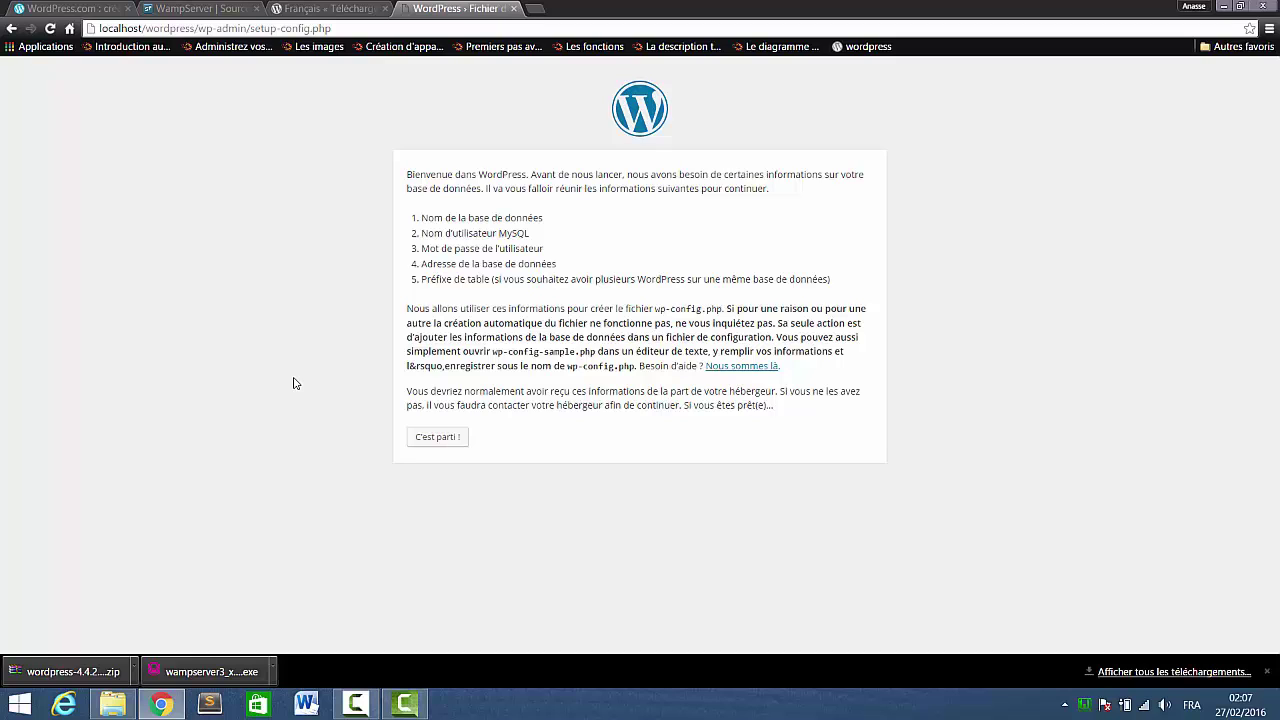
# Connect to the wordpress database as user root with an empty password and submit.
pyautogui.click(437, 438)
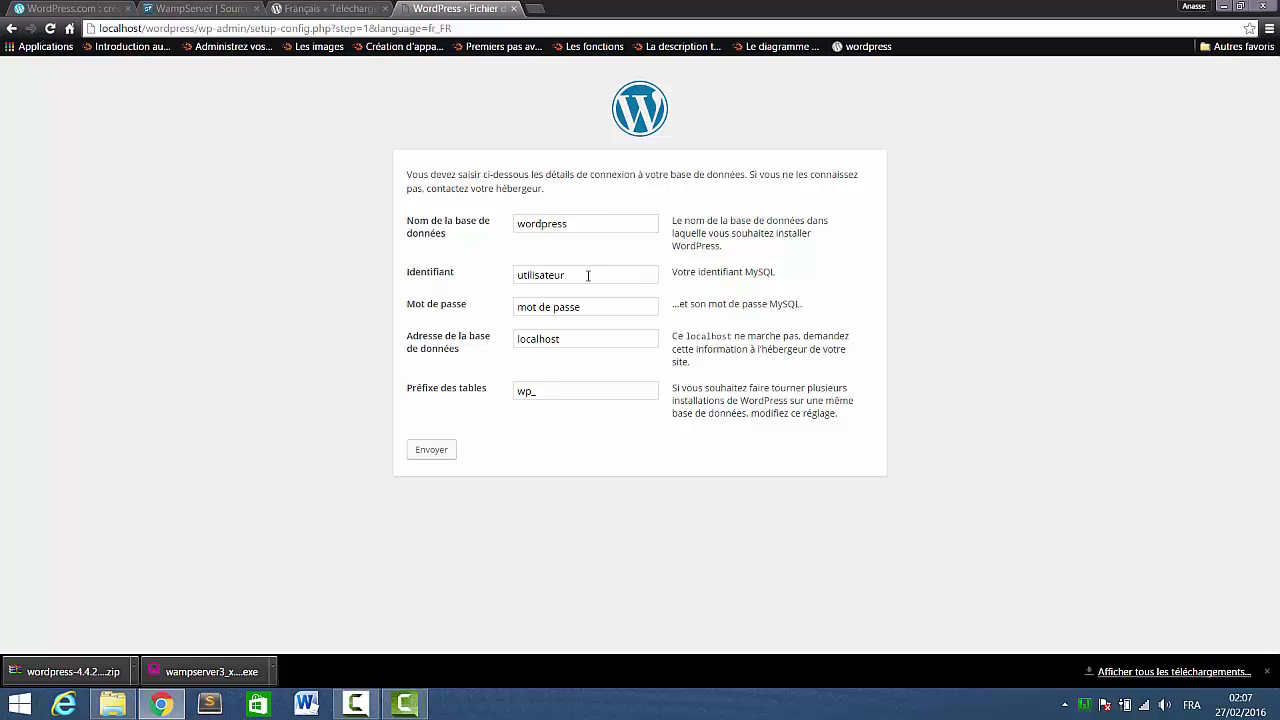
pyautogui.moveTo(588, 276); pyautogui.dragTo(459, 272)
pyautogui.write('root')
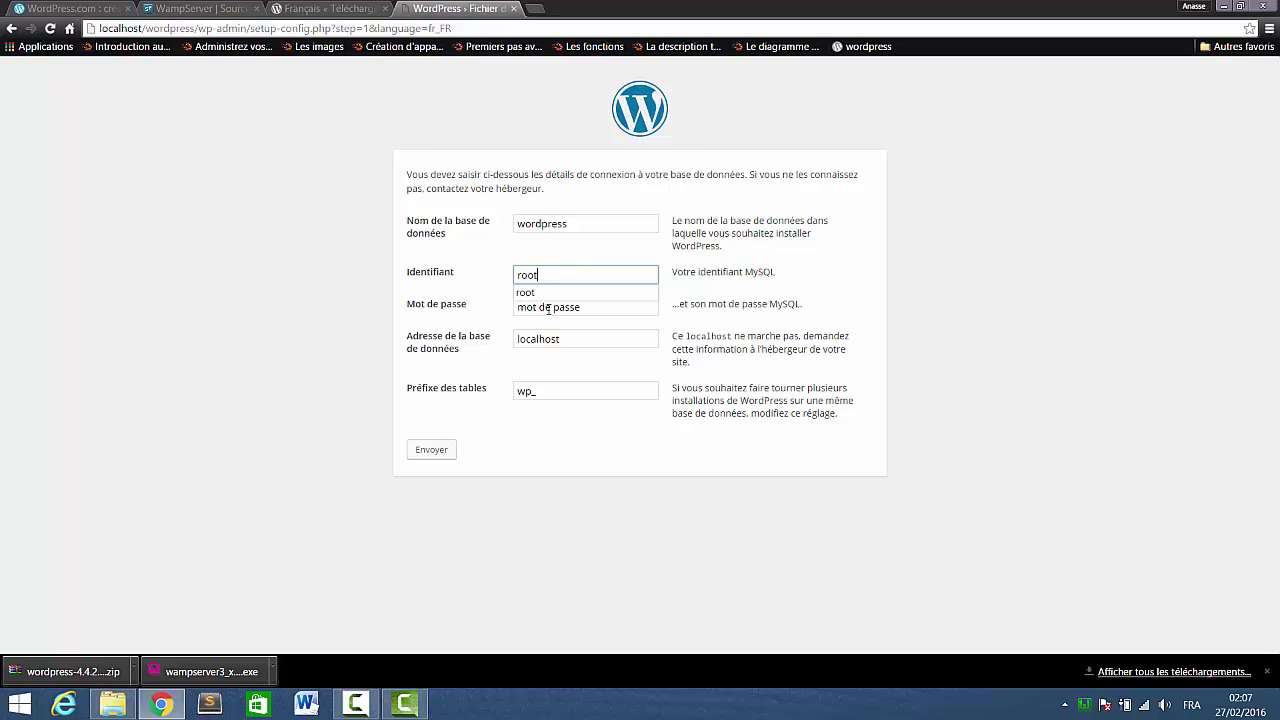
pyautogui.moveTo(602, 307); pyautogui.dragTo(440, 295)
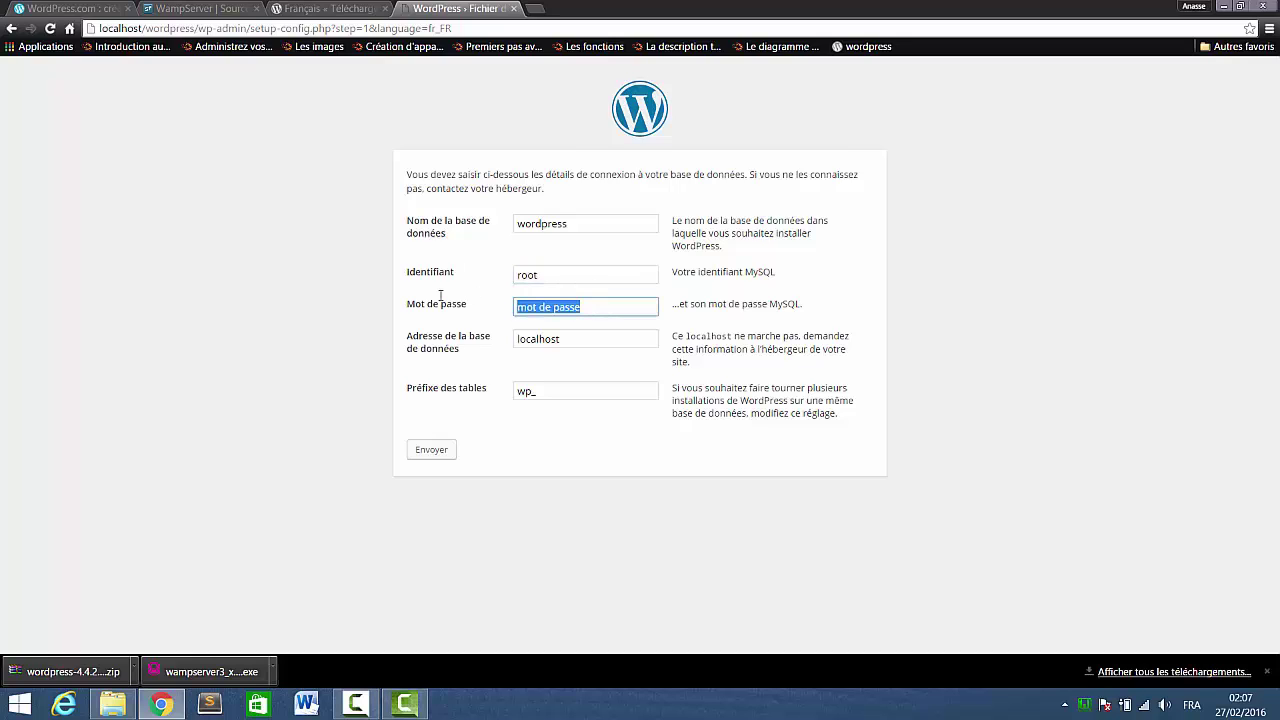
pyautogui.press('BackSpace')
pyautogui.click(440, 457)
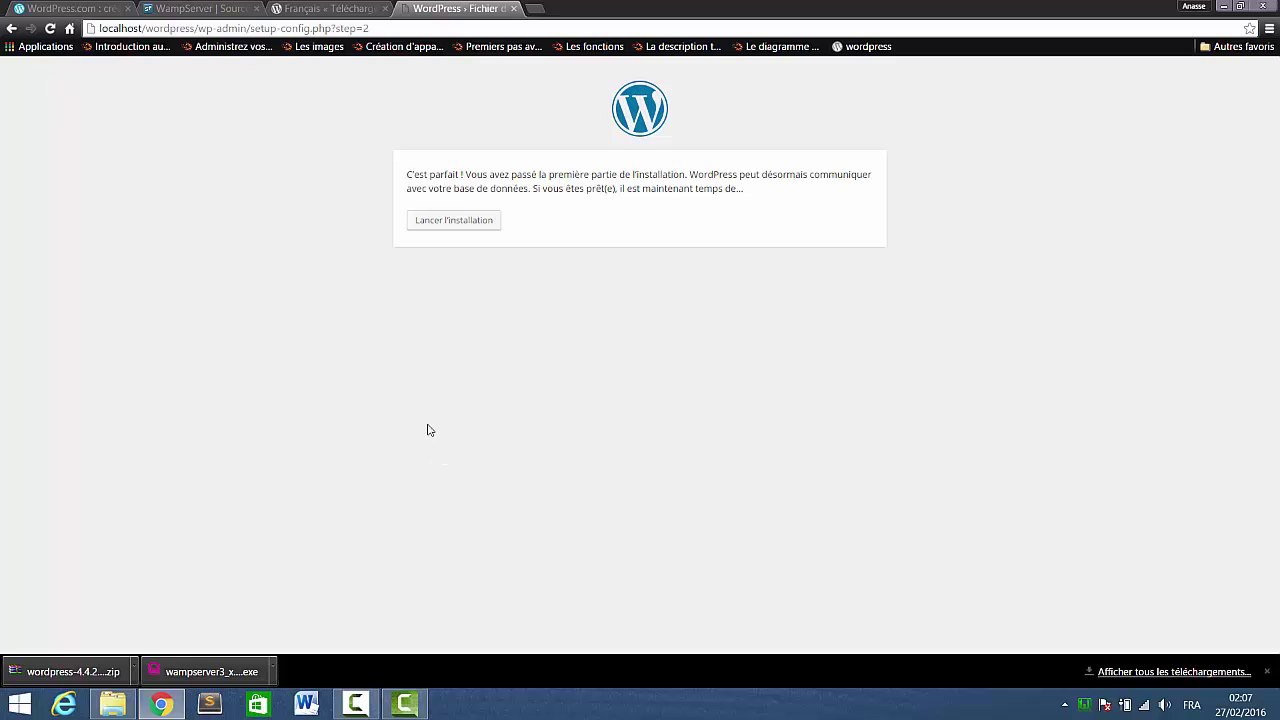
# Launch the installation with Lancer l'installation.
pyautogui.click(452, 229)
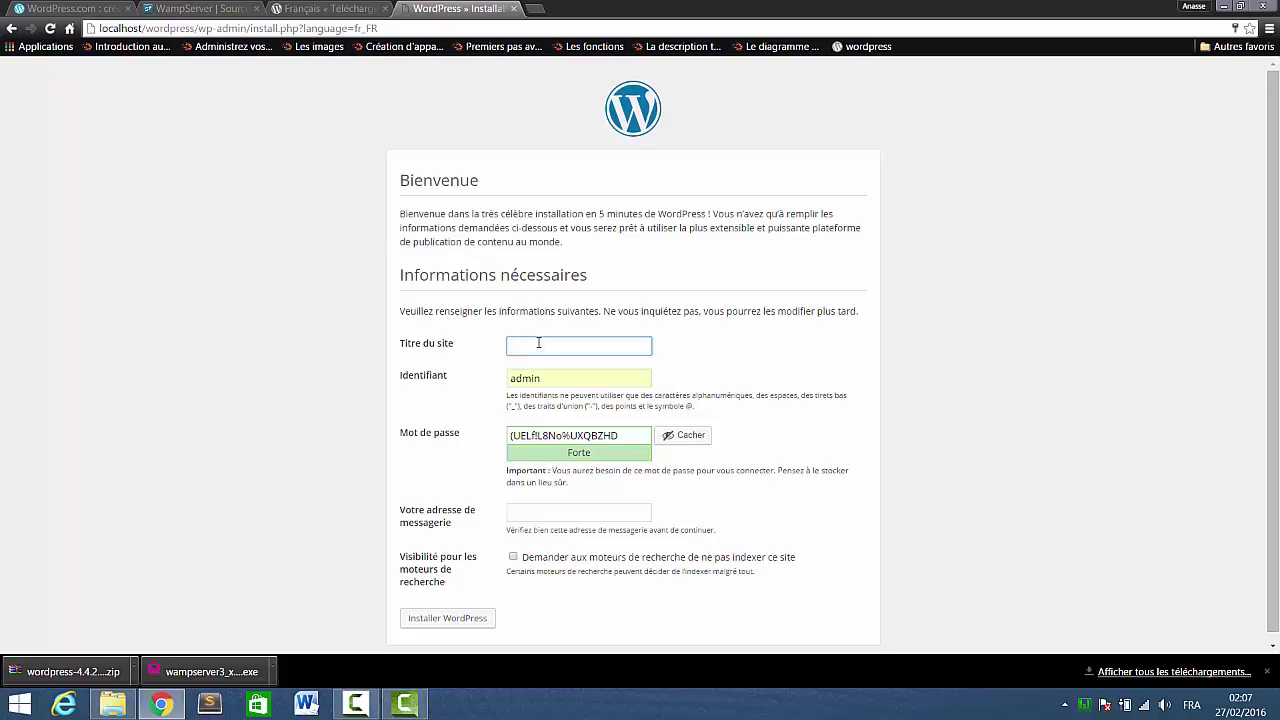
# Title the site 'test' and set a weak administrator password, confirming its use.
pyautogui.write('tesy')
pyautogui.press('BackSpace')
pyautogui.write('t')
pyautogui.moveTo(630, 437); pyautogui.dragTo(462, 433)
pyautogui.write('ad')
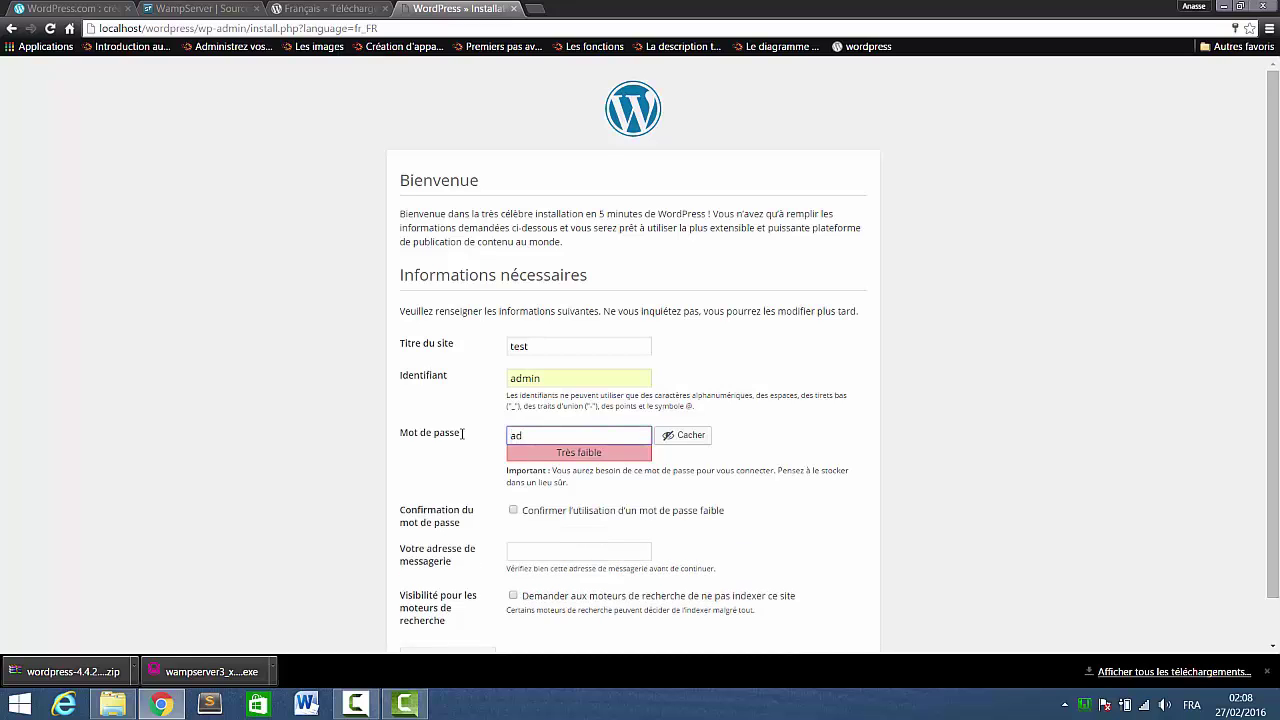
pyautogui.write('min')
pyautogui.click(517, 512)
# Fill in the administrator's e-mail address and run Installer WordPress.
pyautogui.click(533, 554)
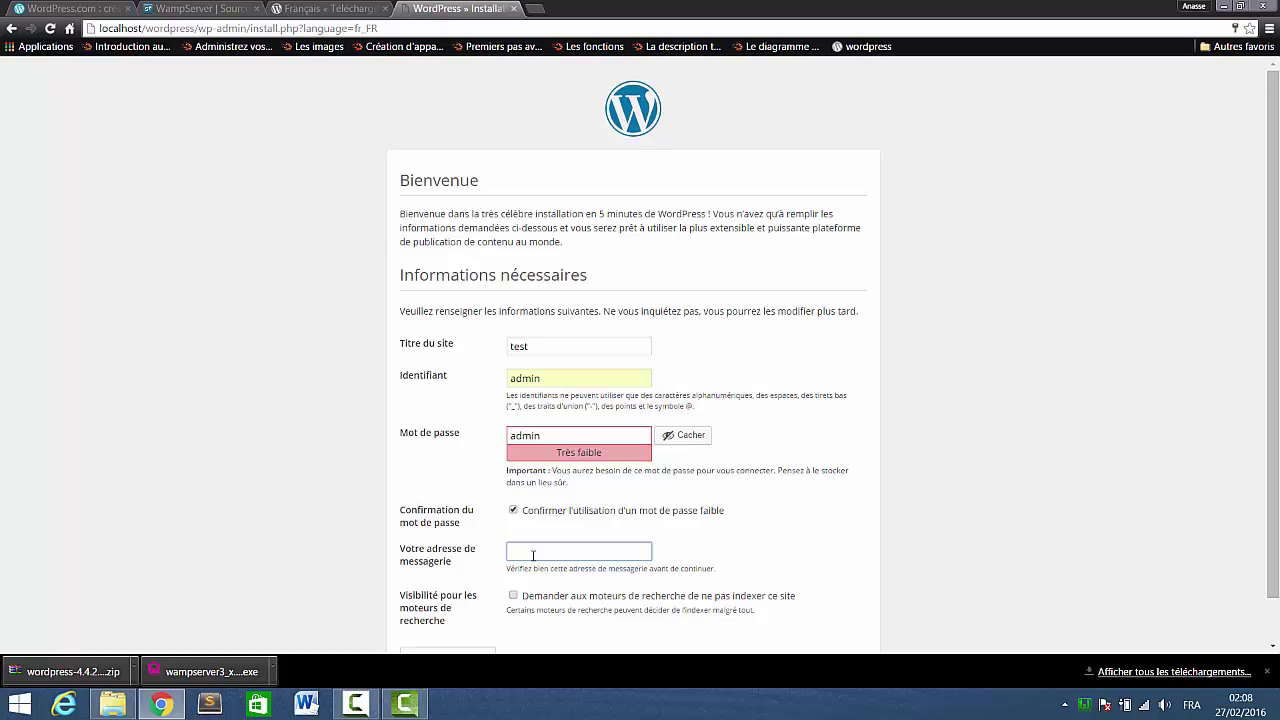
pyautogui.click(533, 554)
pyautogui.click(520, 569)
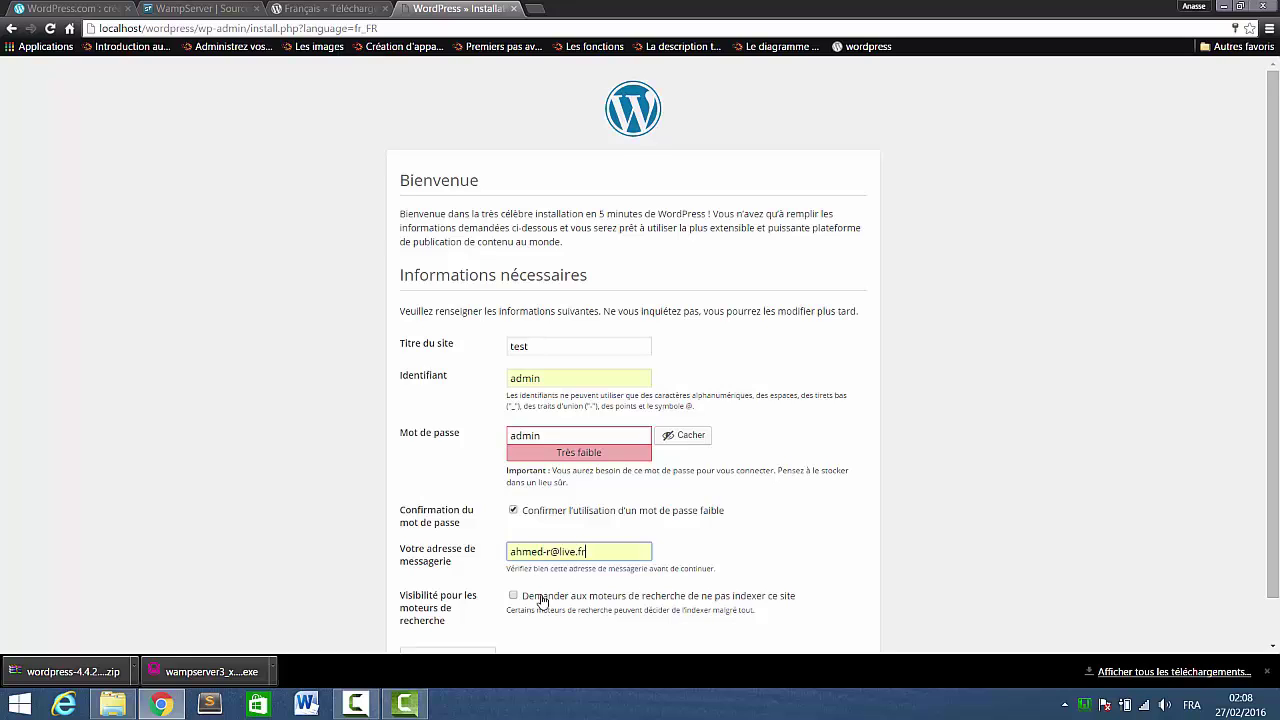
pyautogui.scroll(-1, 545, 606)
pyautogui.scroll(-1, 545, 606)
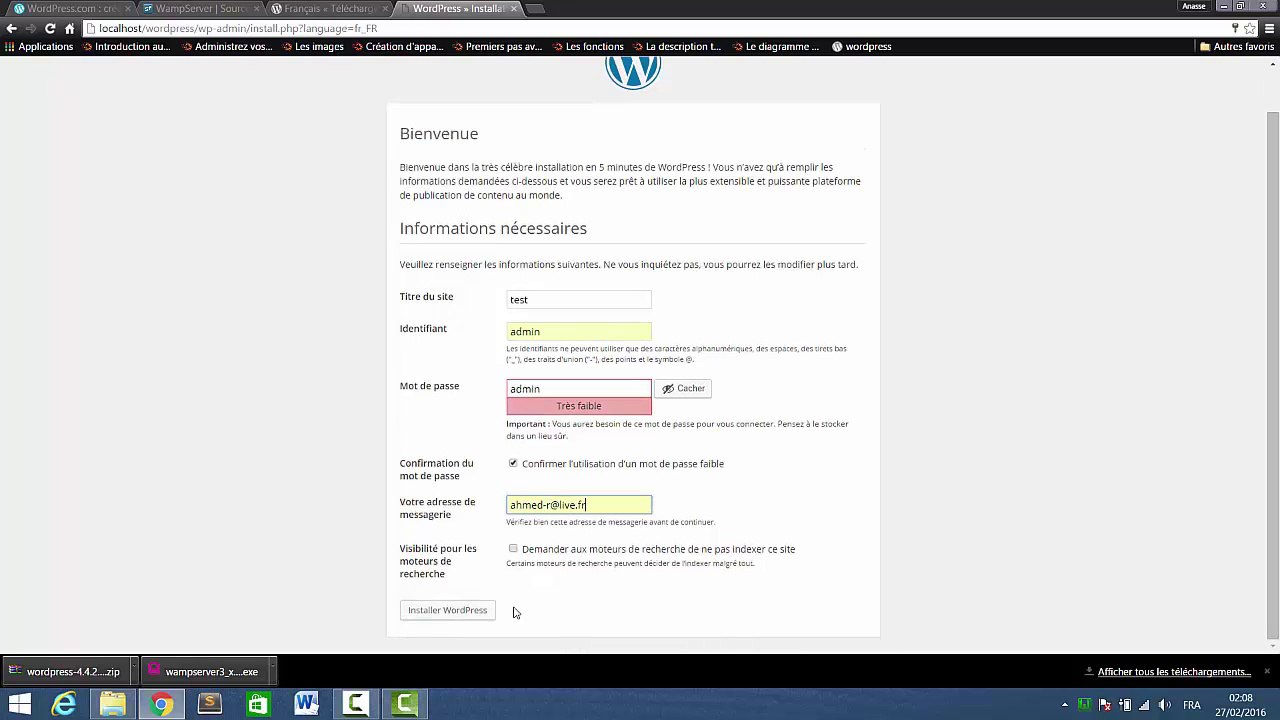
pyautogui.click(442, 614)
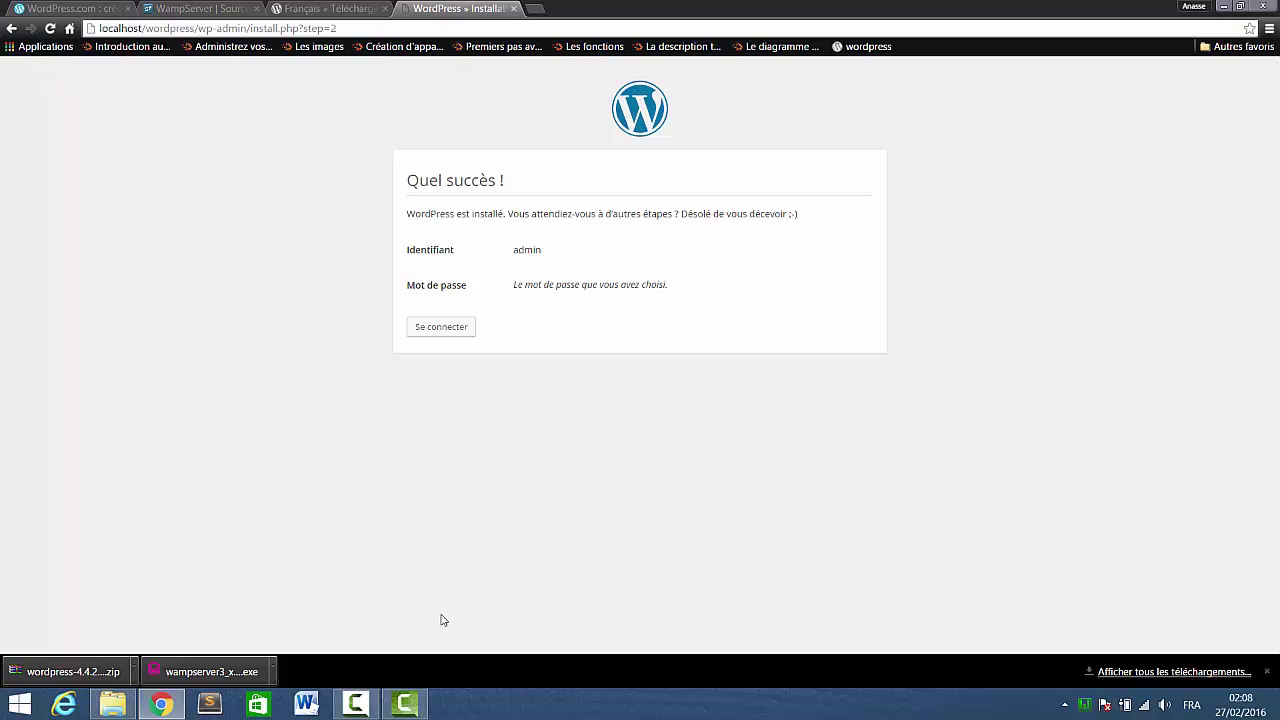
# Sign in on wp-login.php as admin with the account password.
pyautogui.click(456, 337)
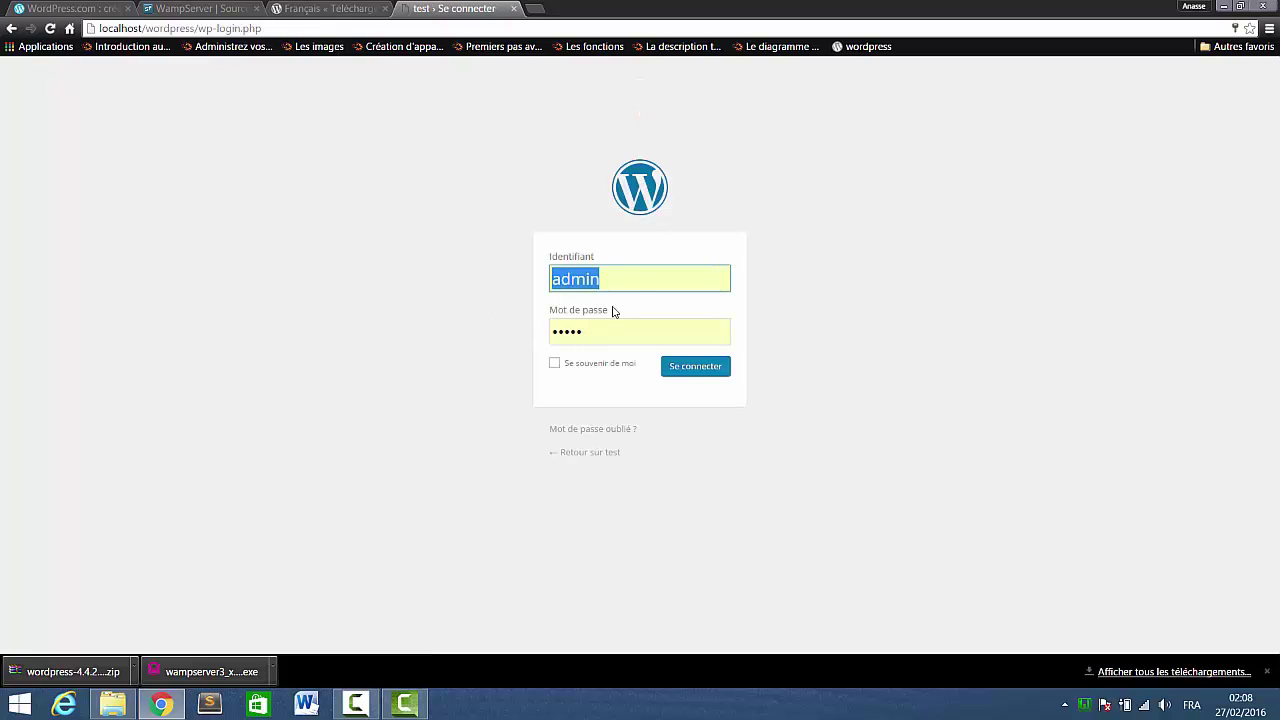
pyautogui.moveTo(585, 279); pyautogui.dragTo(545, 282)
pyautogui.click(612, 282)
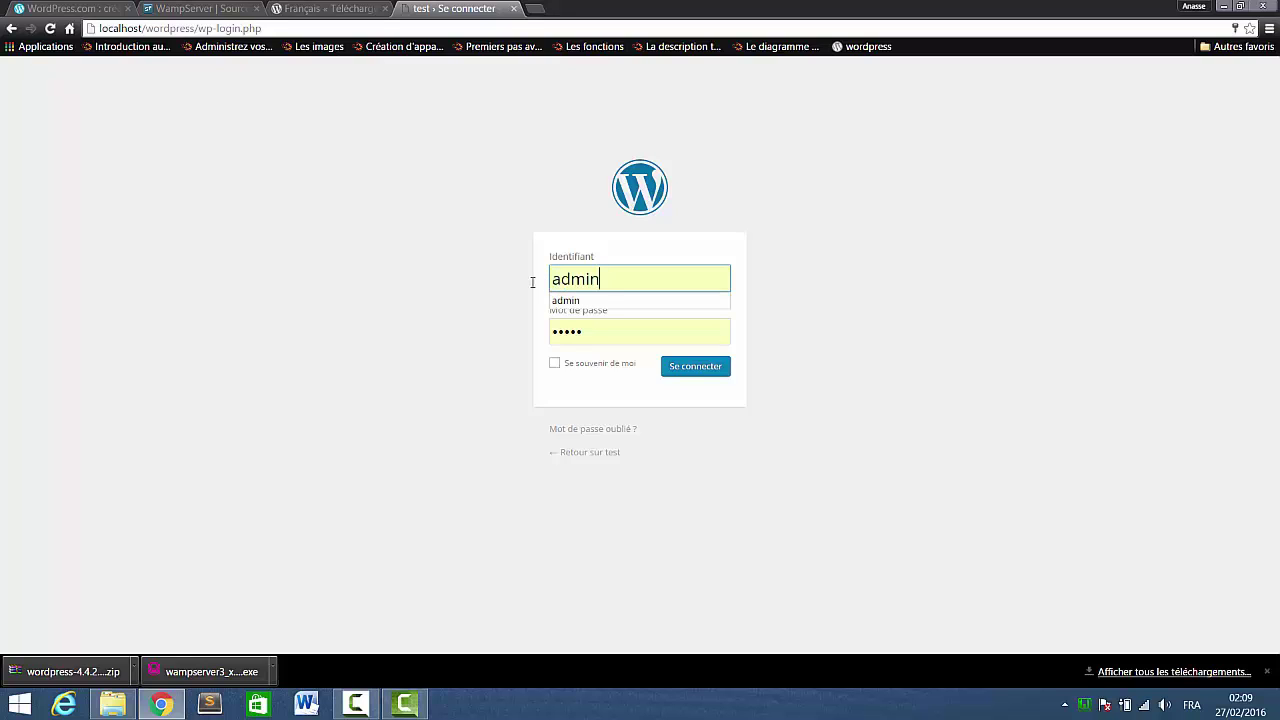
pyautogui.click(586, 337)
pyautogui.doubleClick(584, 339)
pyautogui.write('admin')
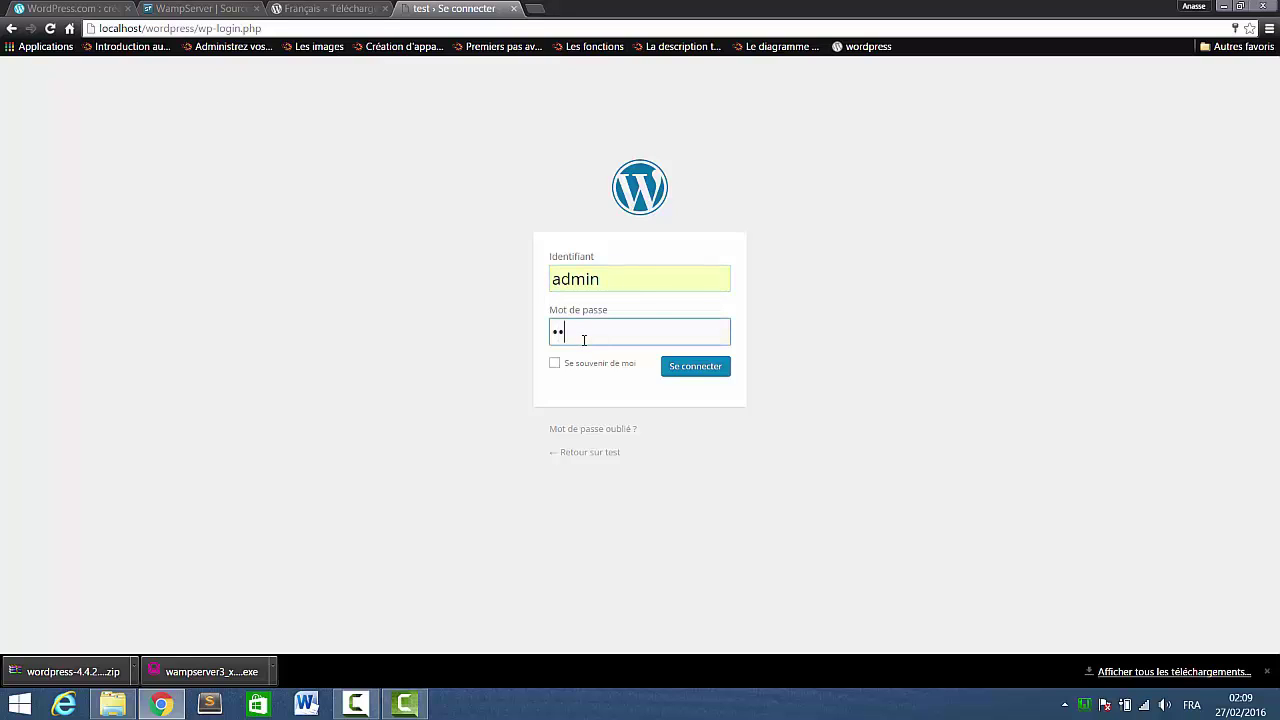
pyautogui.click(691, 377)
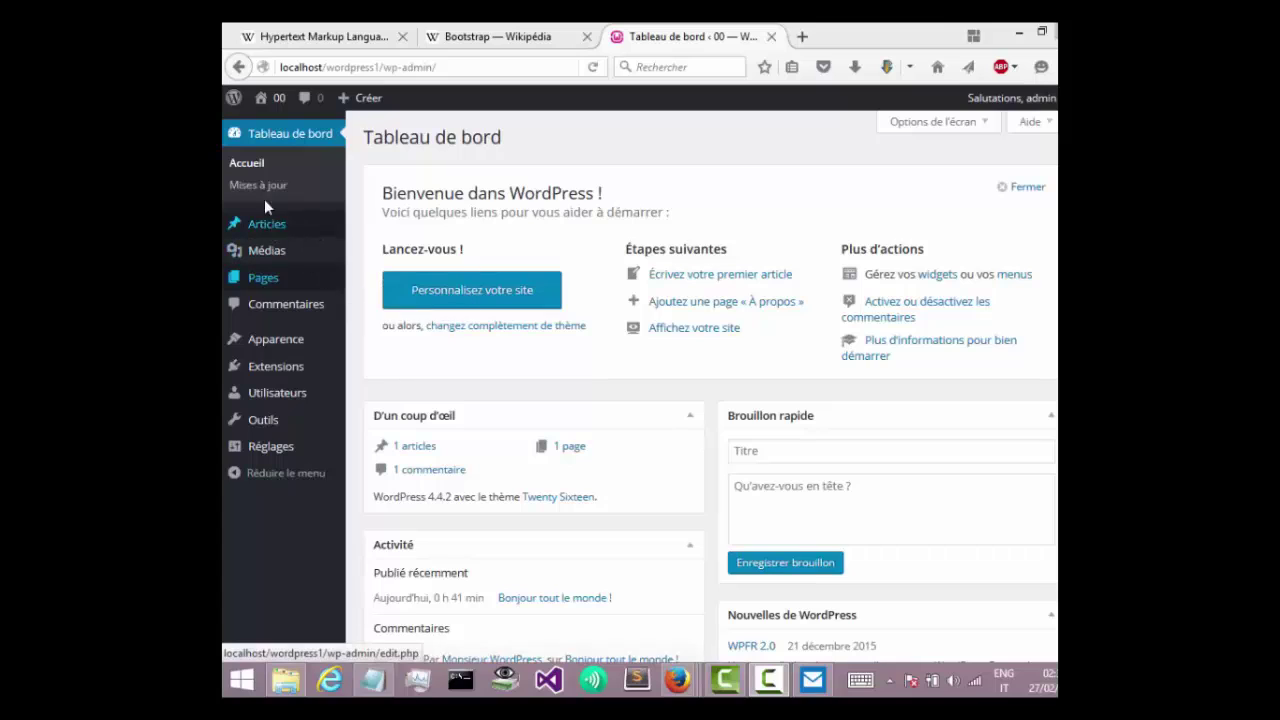
# Go to Apparence > Thèmes and choose Ajouter to list the featured themes.
pyautogui.click(284, 338)
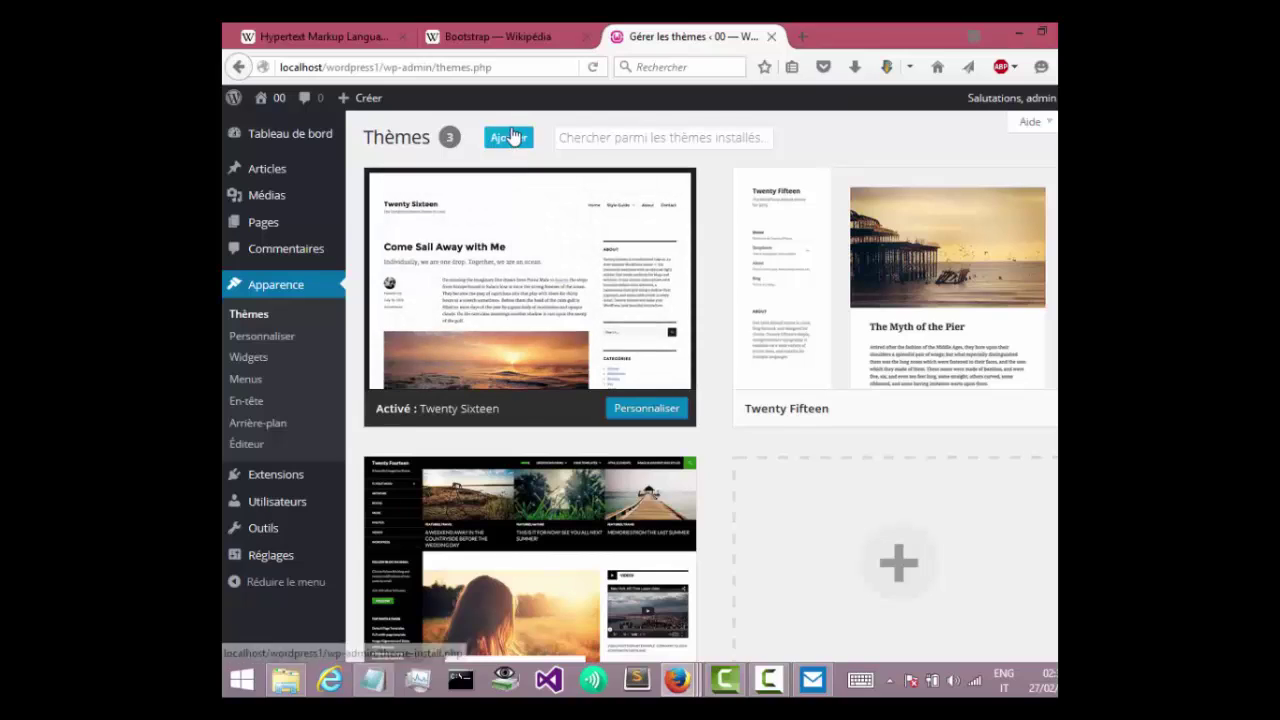
pyautogui.click(514, 141)
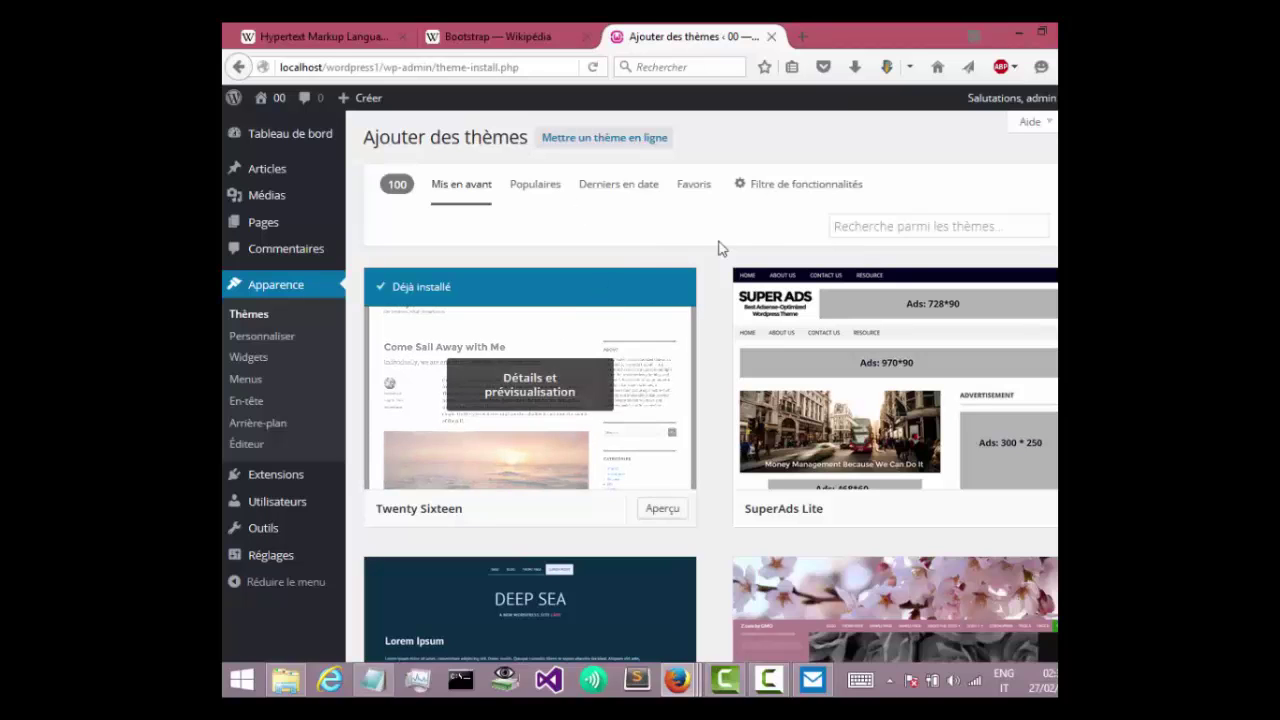
# Browse the featured themes, then switch to the Populaires list.
pyautogui.moveTo(1042, 322)
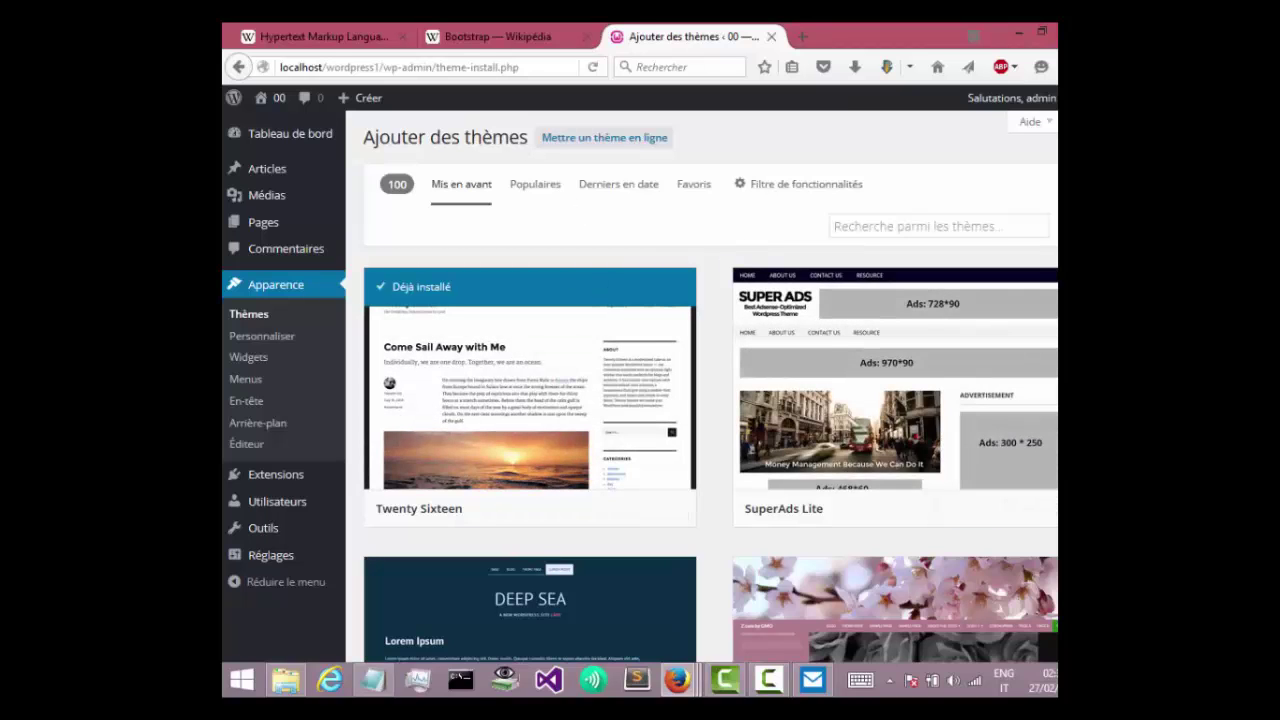
pyautogui.scroll(-3, 711, 387)
pyautogui.scroll(-4, 711, 387)
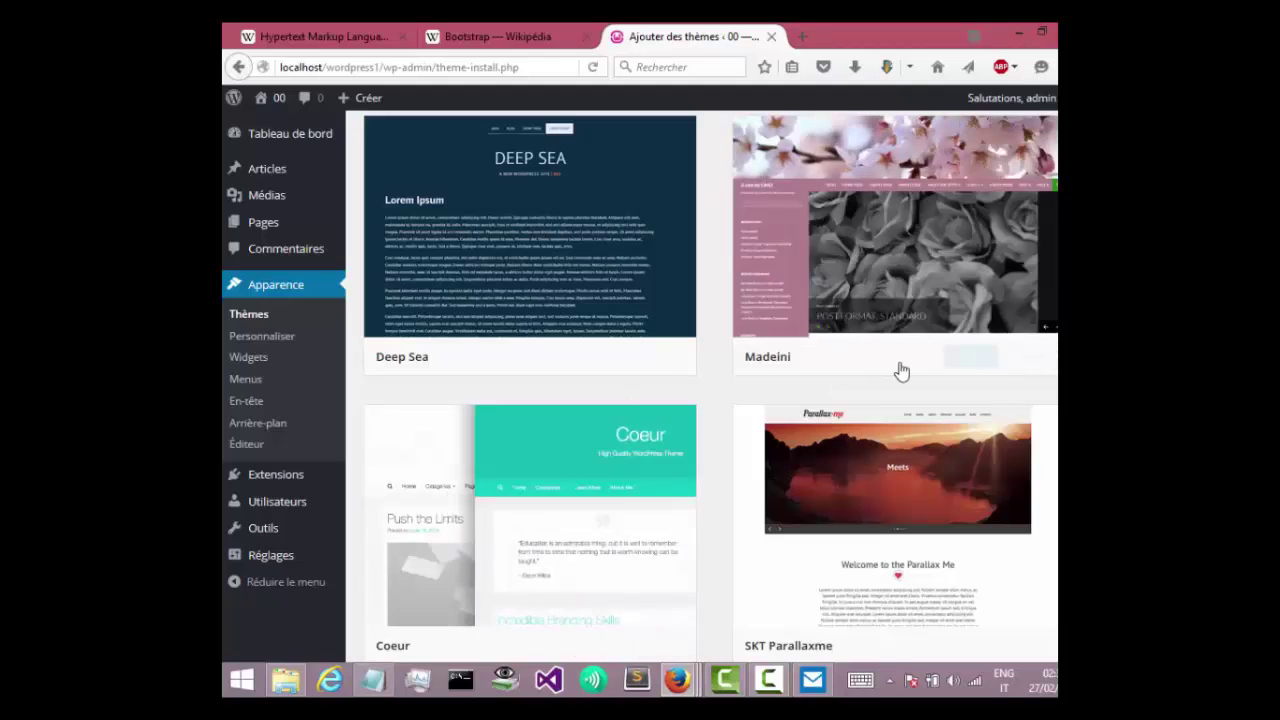
pyautogui.scroll(-3, 901, 371)
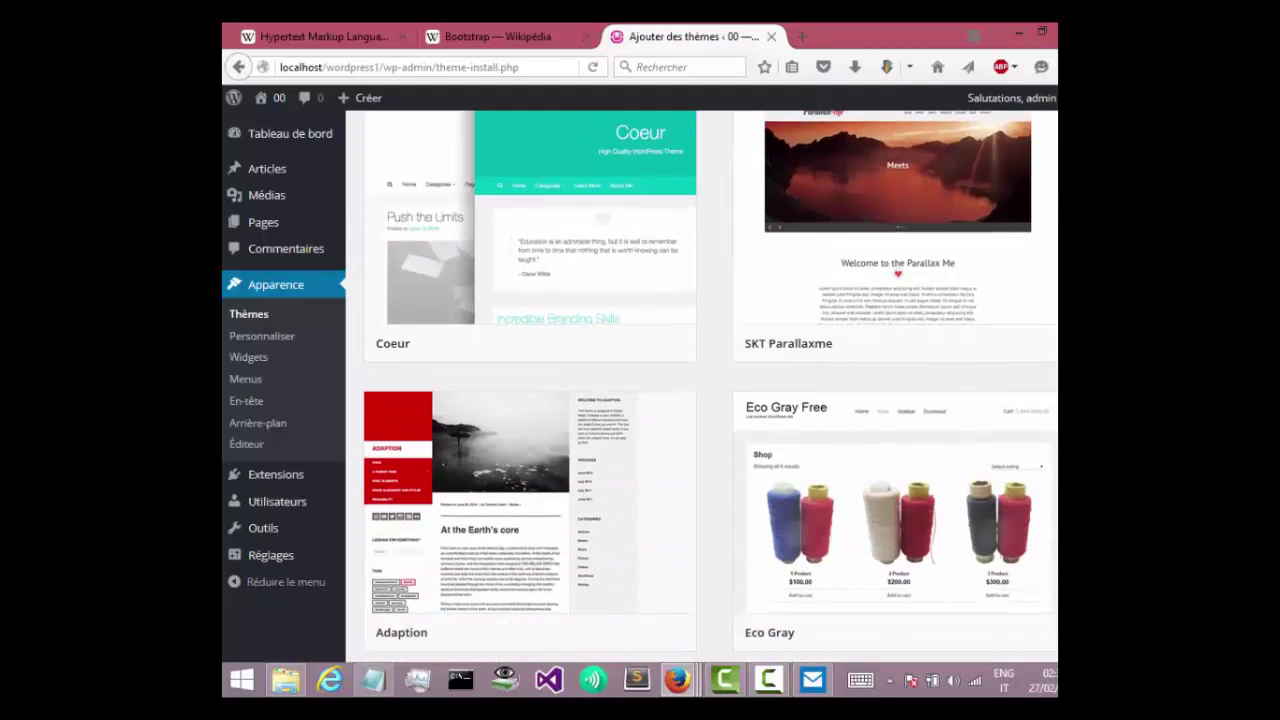
pyautogui.scroll(-2, 901, 371)
pyautogui.scroll(8, 901, 371)
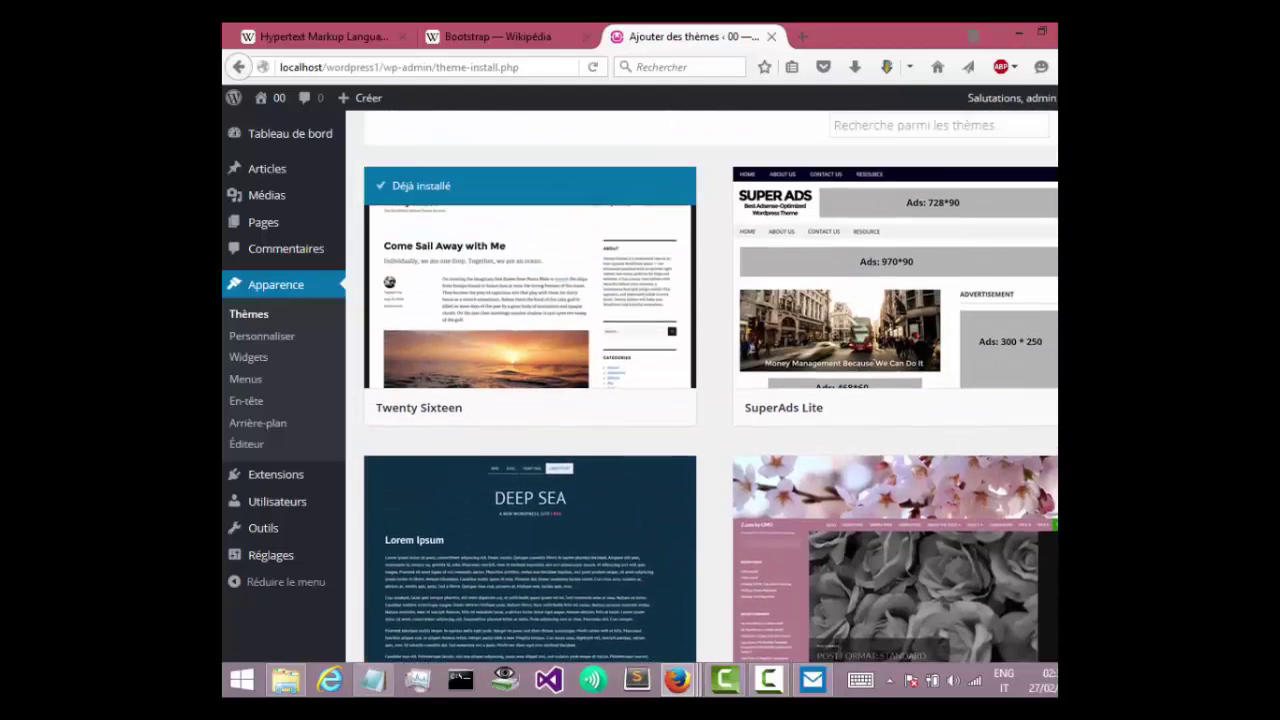
pyautogui.scroll(2, 901, 371)
pyautogui.click(535, 190)
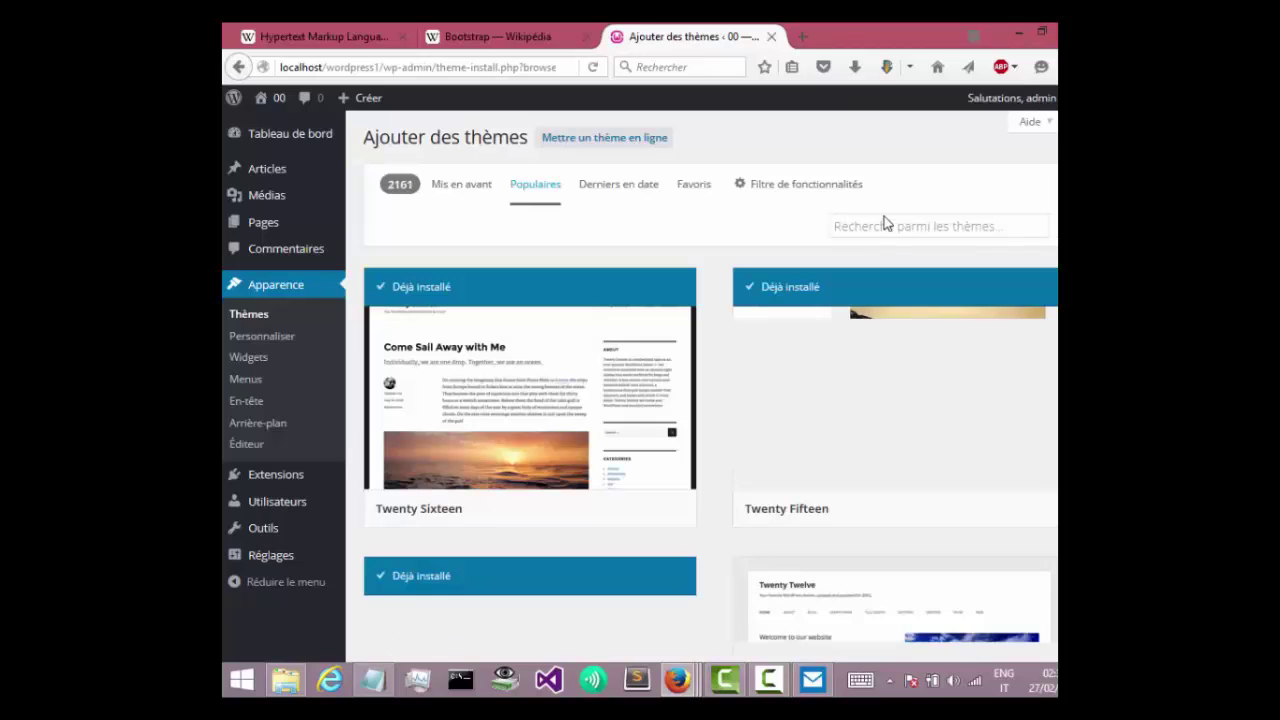
# Find the Sensible theme among the popular themes and install it.
pyautogui.scroll(-10, 710, 387)
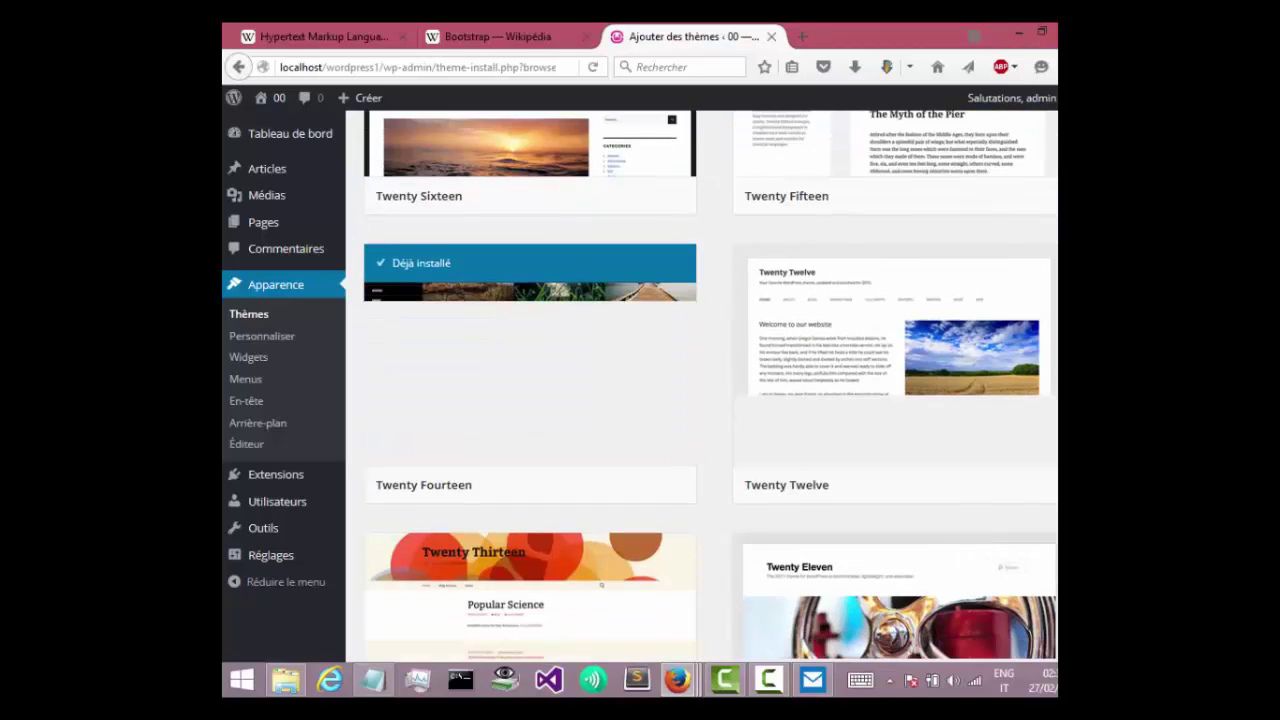
pyautogui.scroll(-8, 710, 387)
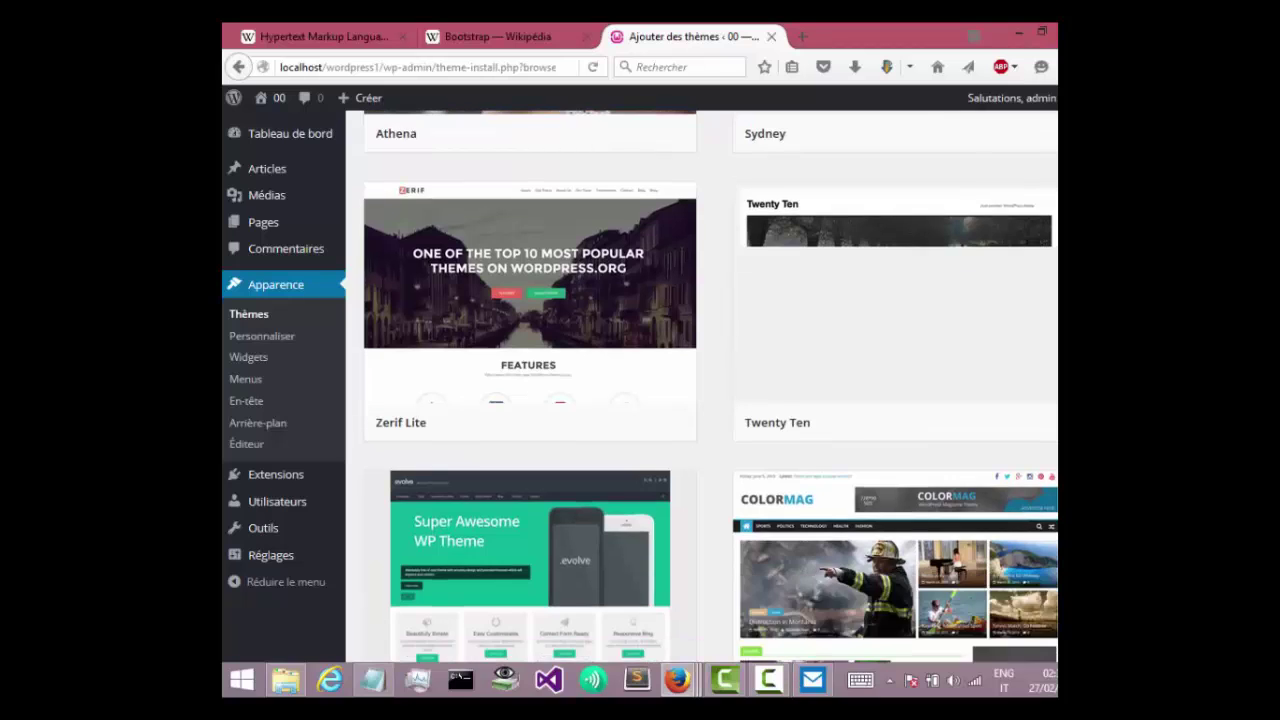
pyautogui.scroll(2, 710, 387)
pyautogui.scroll(-4, 710, 387)
pyautogui.scroll(-10, 710, 387)
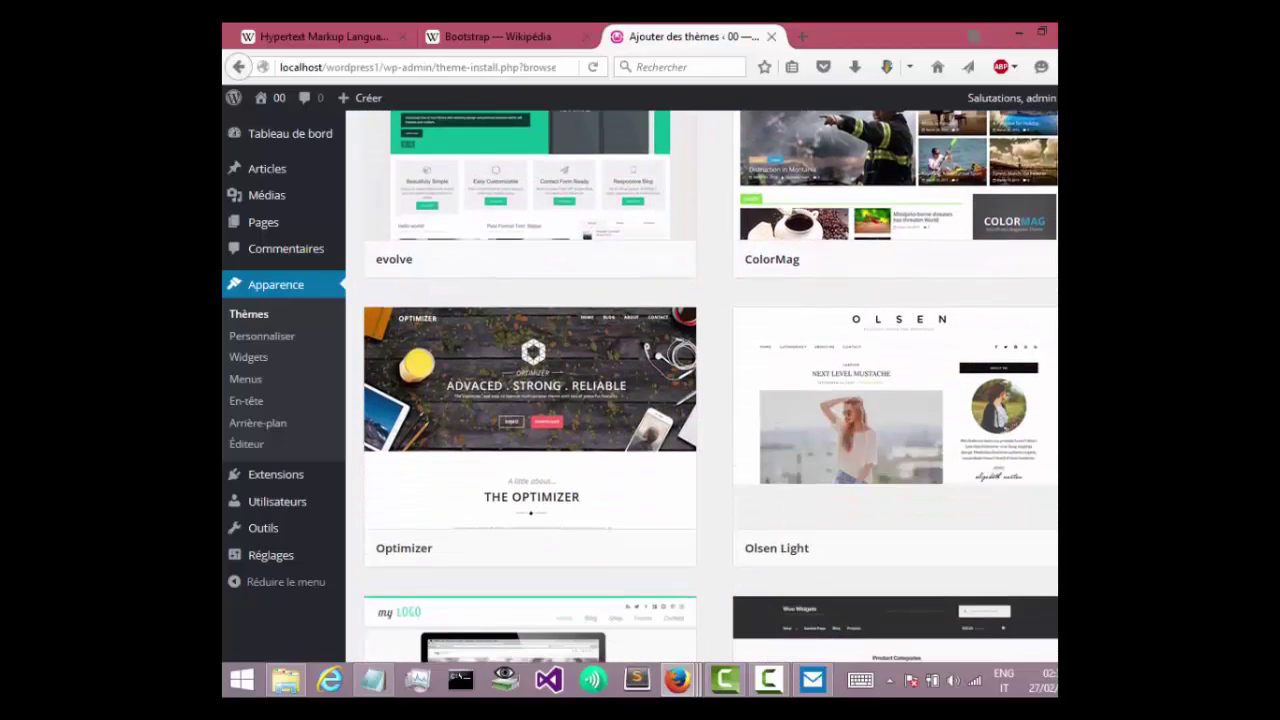
pyautogui.scroll(1, 710, 387)
pyautogui.scroll(-4, 710, 387)
pyautogui.scroll(4, 710, 387)
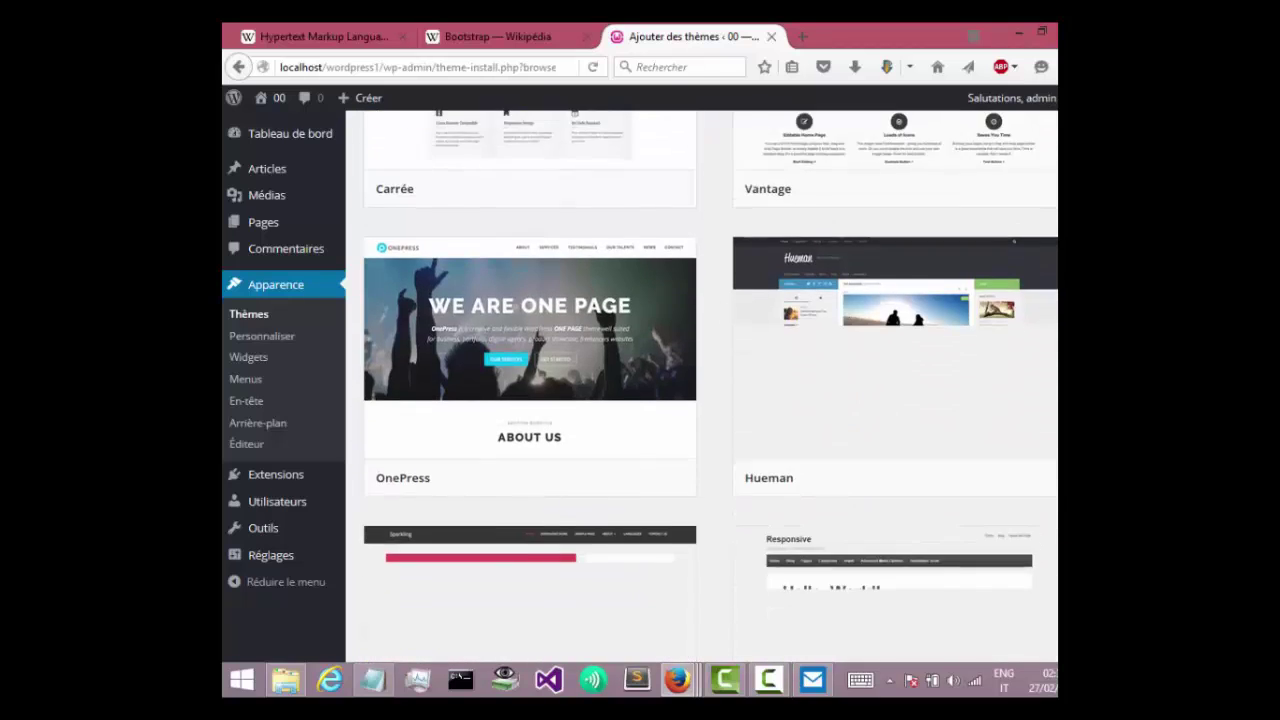
pyautogui.scroll(-5, 710, 387)
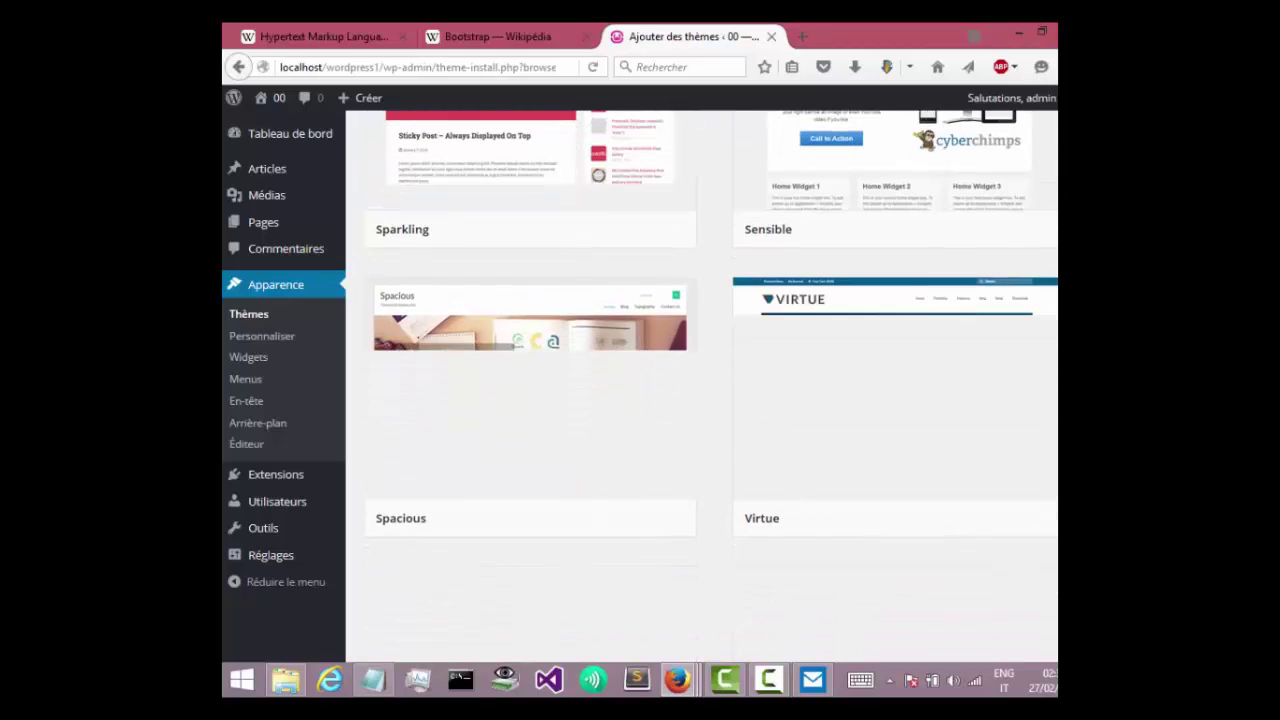
pyautogui.scroll(3, 1000, 380)
pyautogui.moveTo(955, 358)
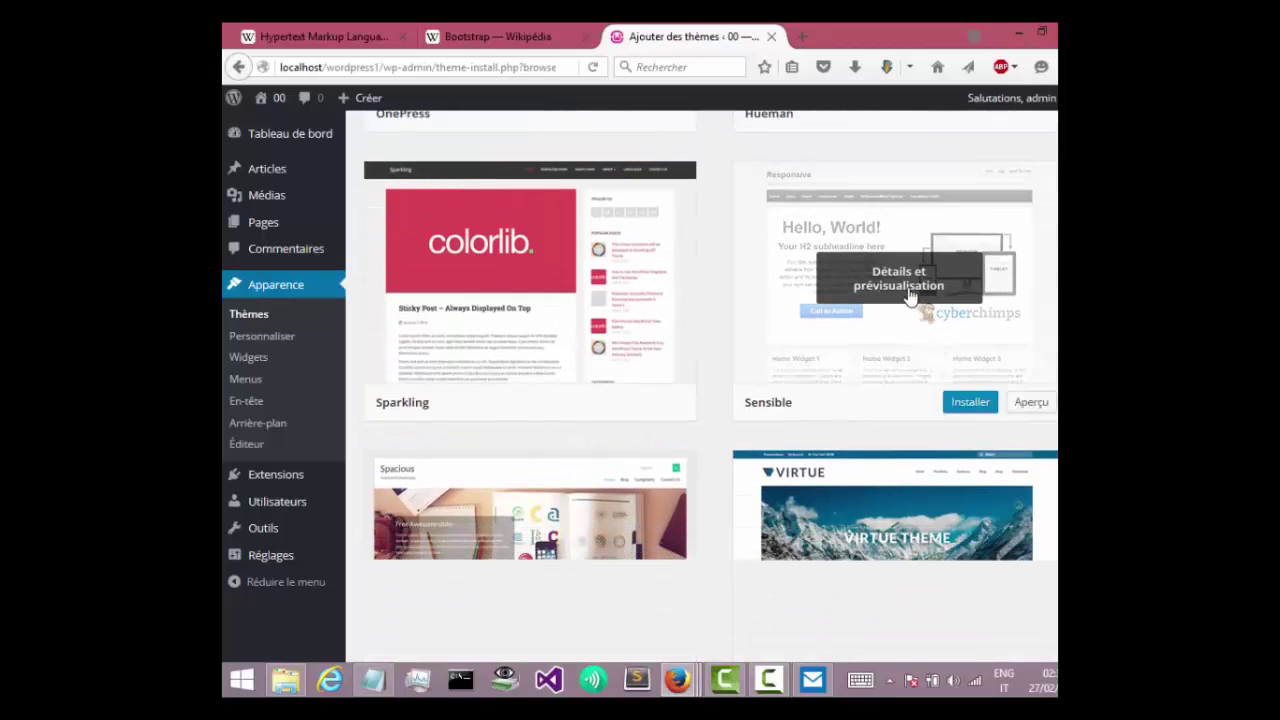
pyautogui.click(968, 403)
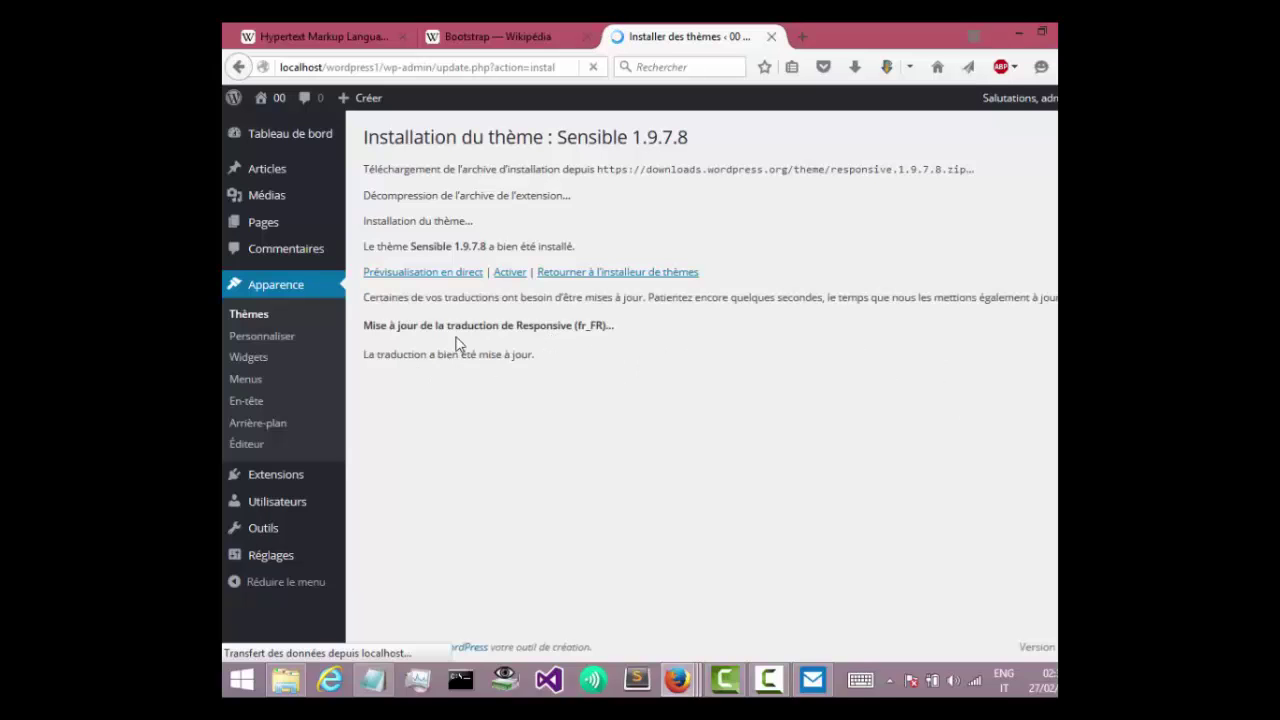
# Activate the newly installed Sensible theme.
pyautogui.click(509, 274)
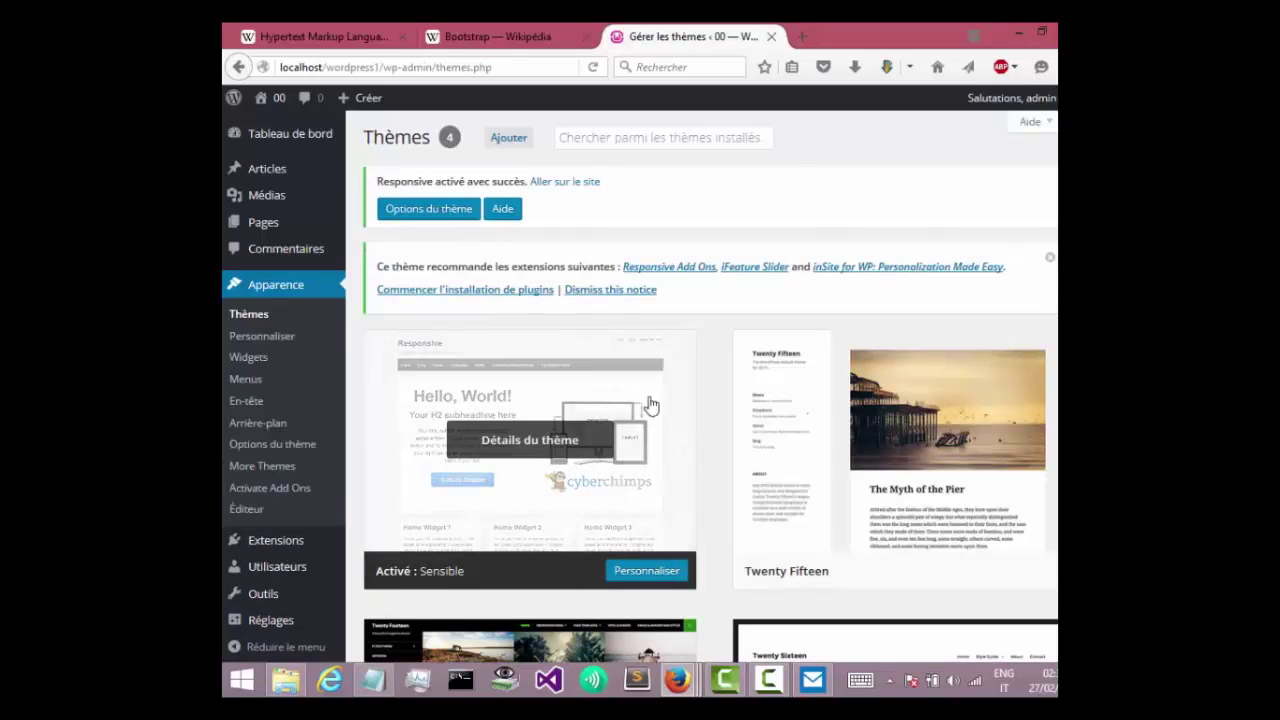
# Open the site's front page in a new tab, scroll through it, and return to Gérer les thèmes.
pyautogui.click(767, 690)
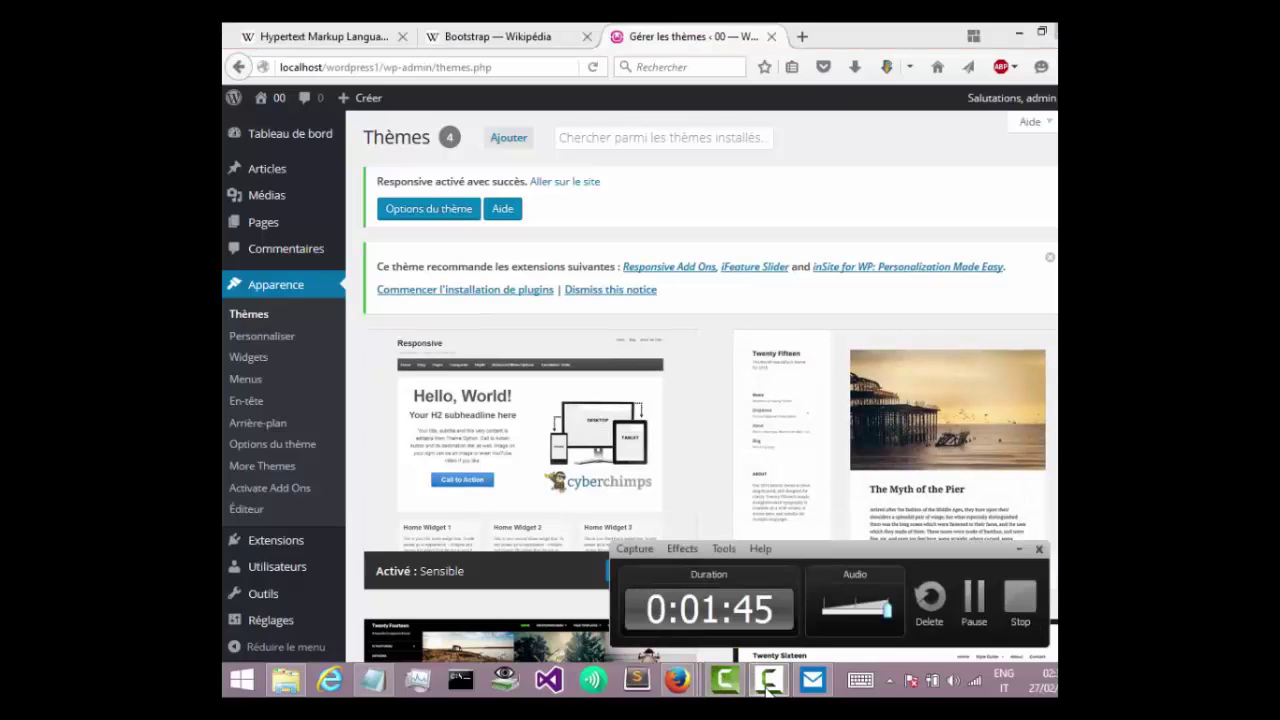
pyautogui.click(970, 622)
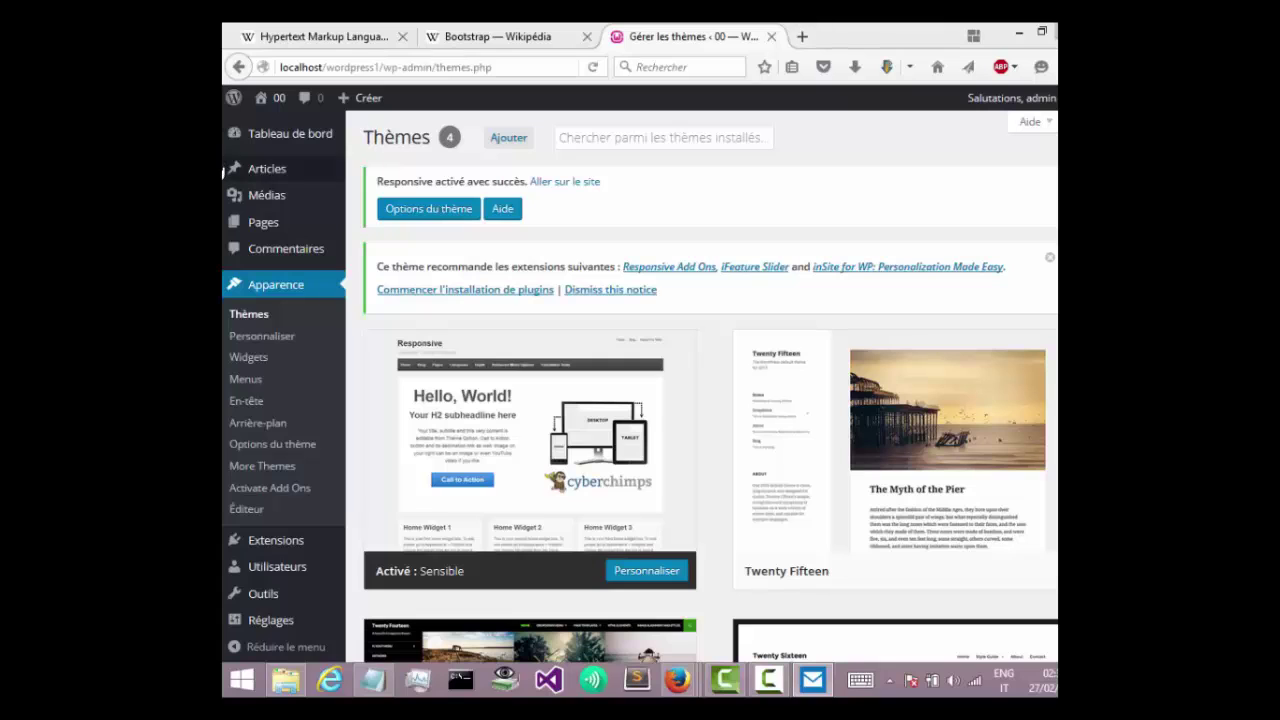
pyautogui.middleClick(271, 98)
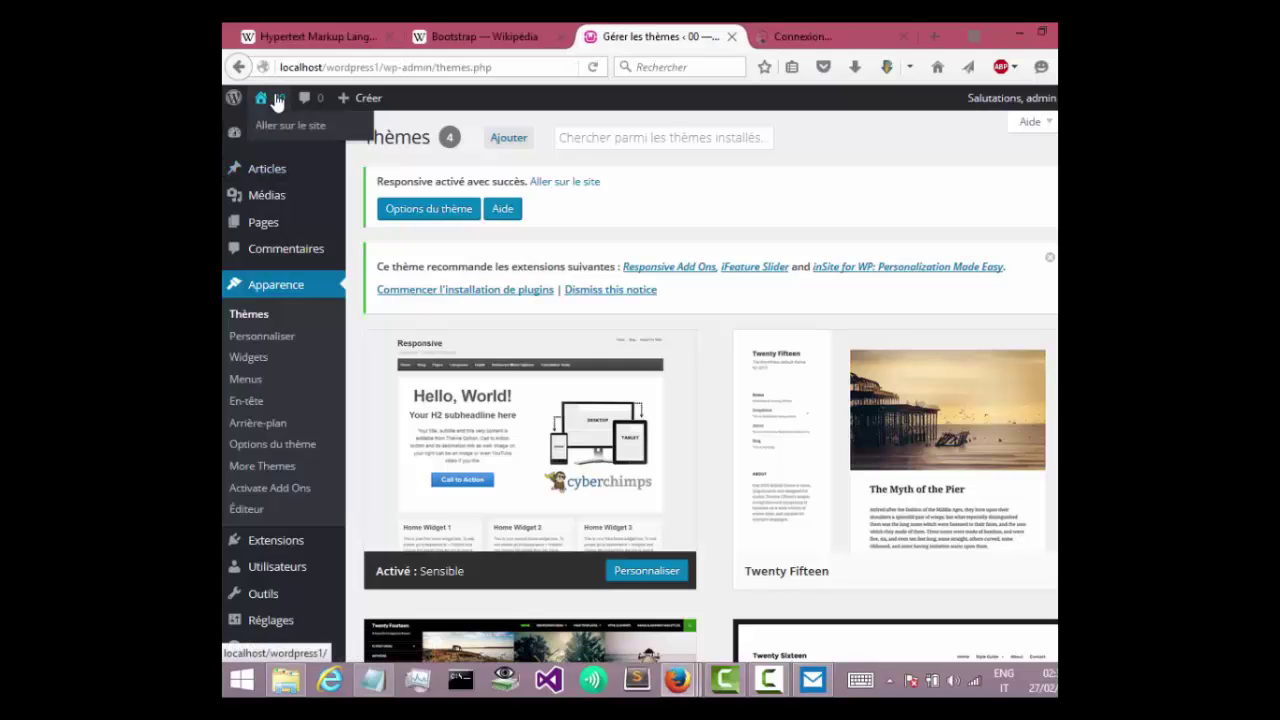
pyautogui.click(803, 34)
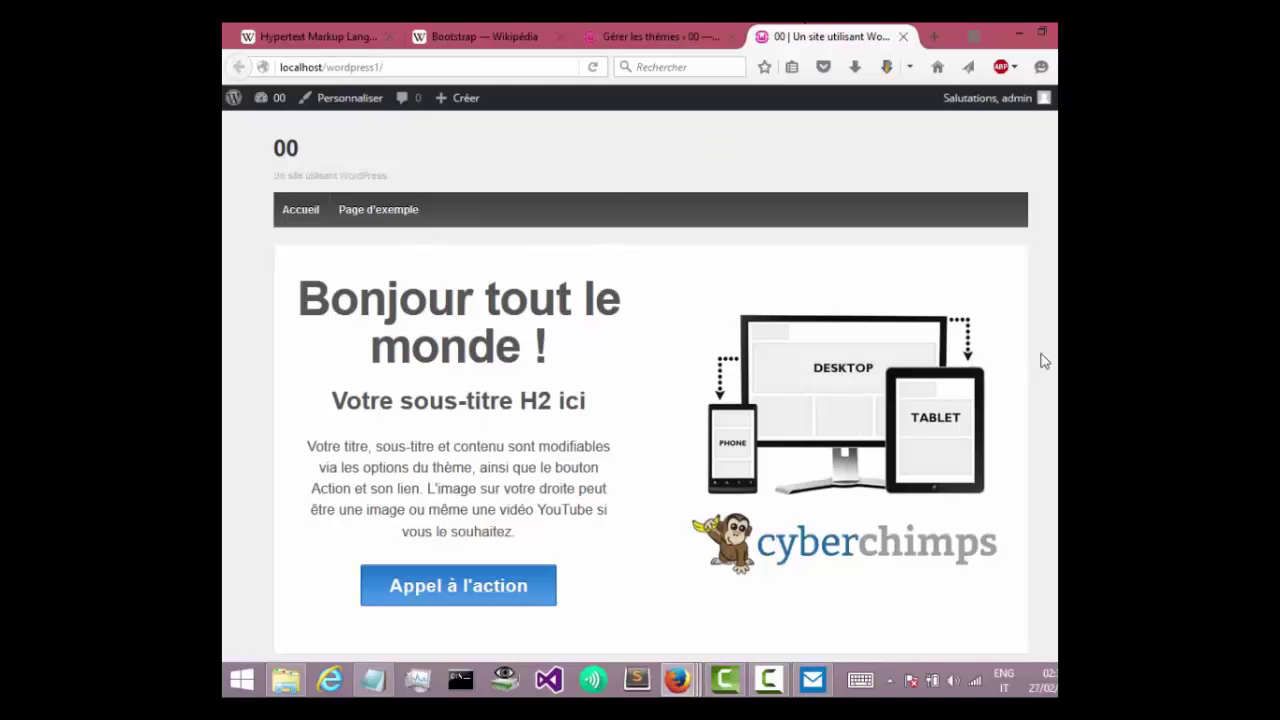
pyautogui.scroll(-3, 650, 390)
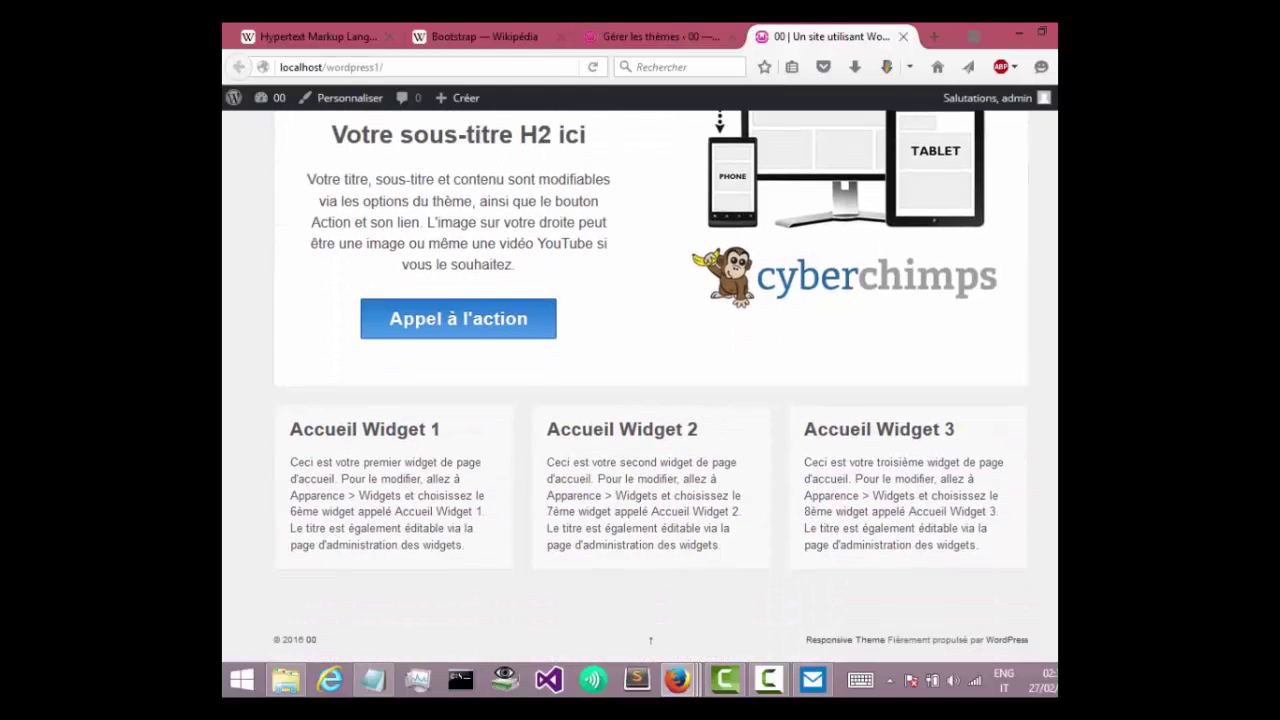
pyautogui.scroll(3, 650, 390)
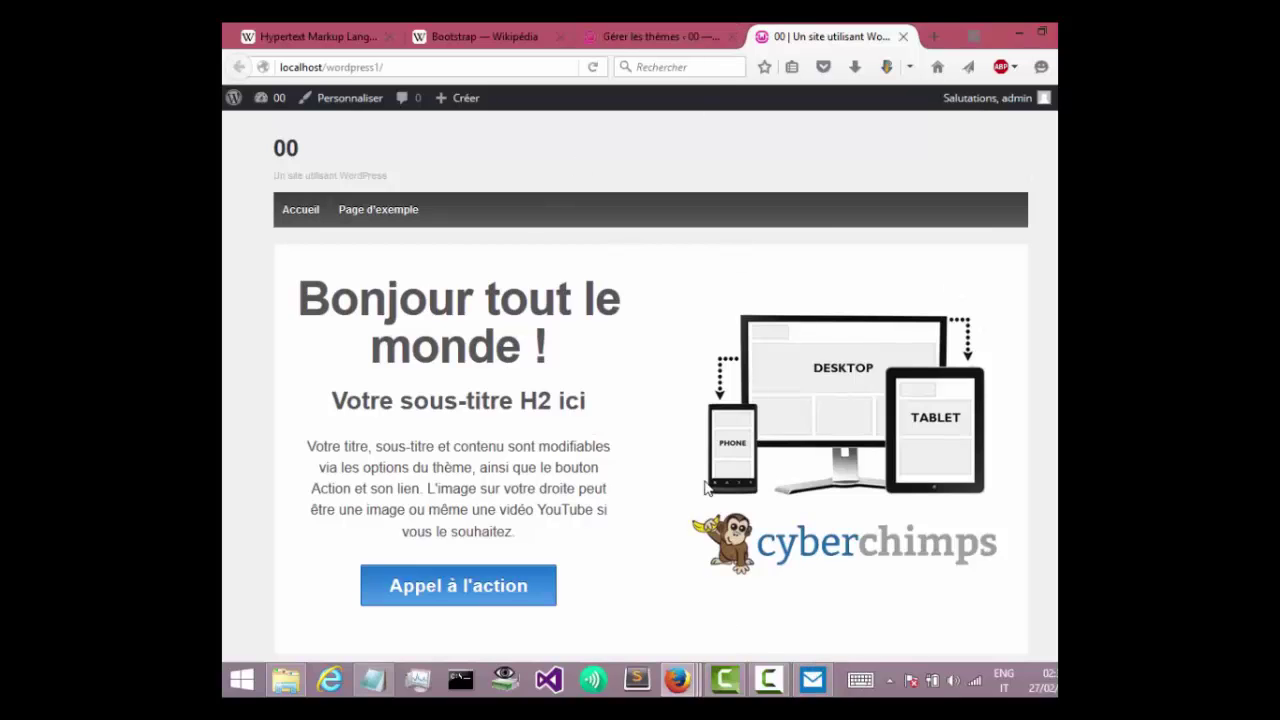
pyautogui.click(686, 36)
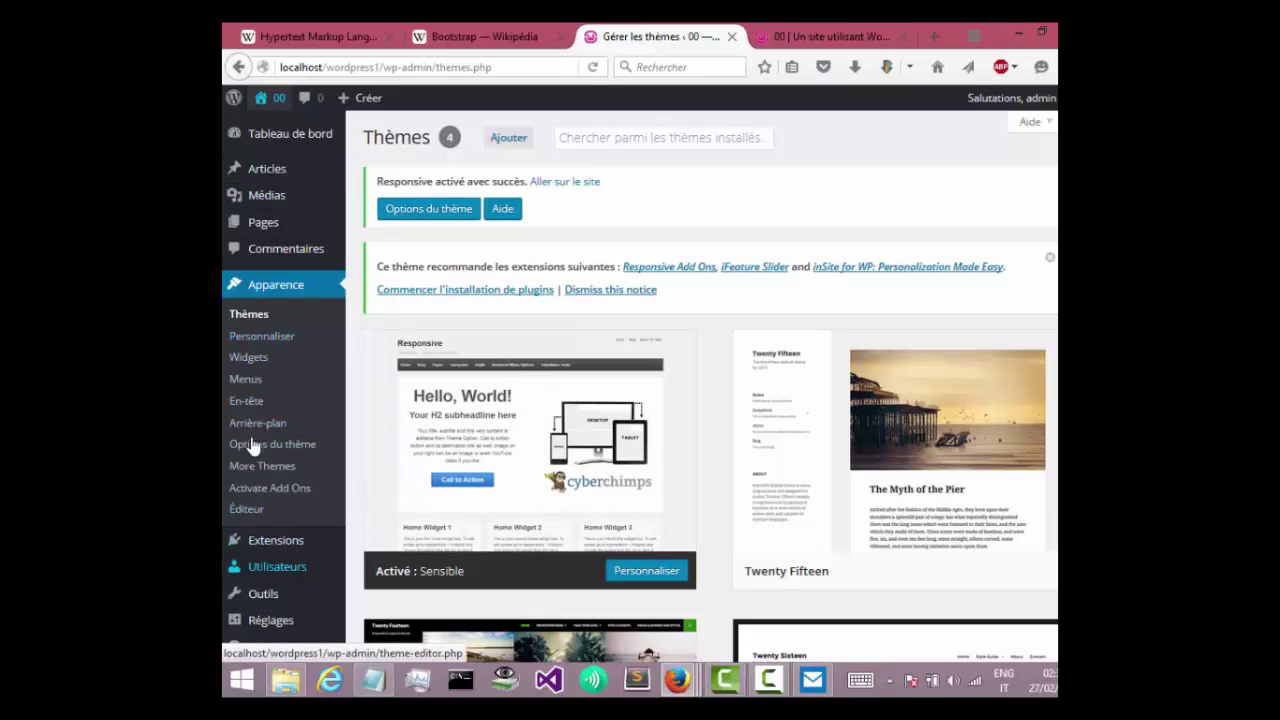
# Open Articles > Catégories and add the HTML category.
pyautogui.click(266, 168)
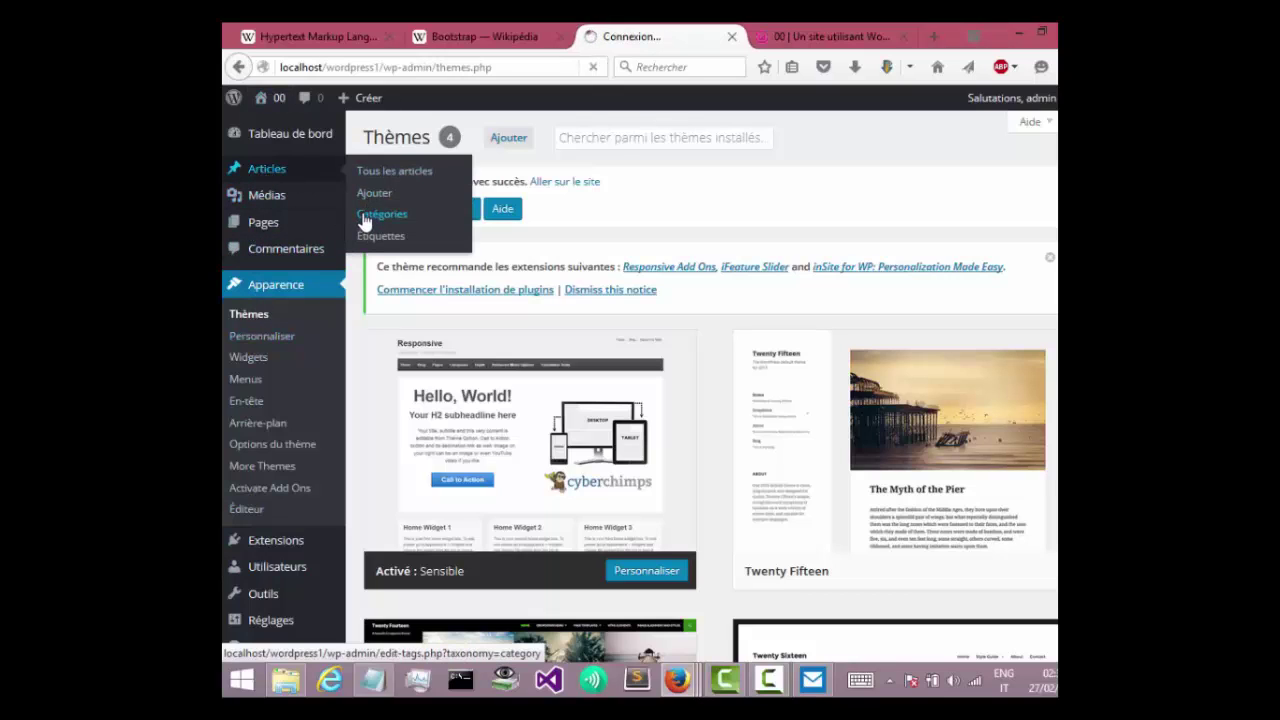
pyautogui.click(361, 217)
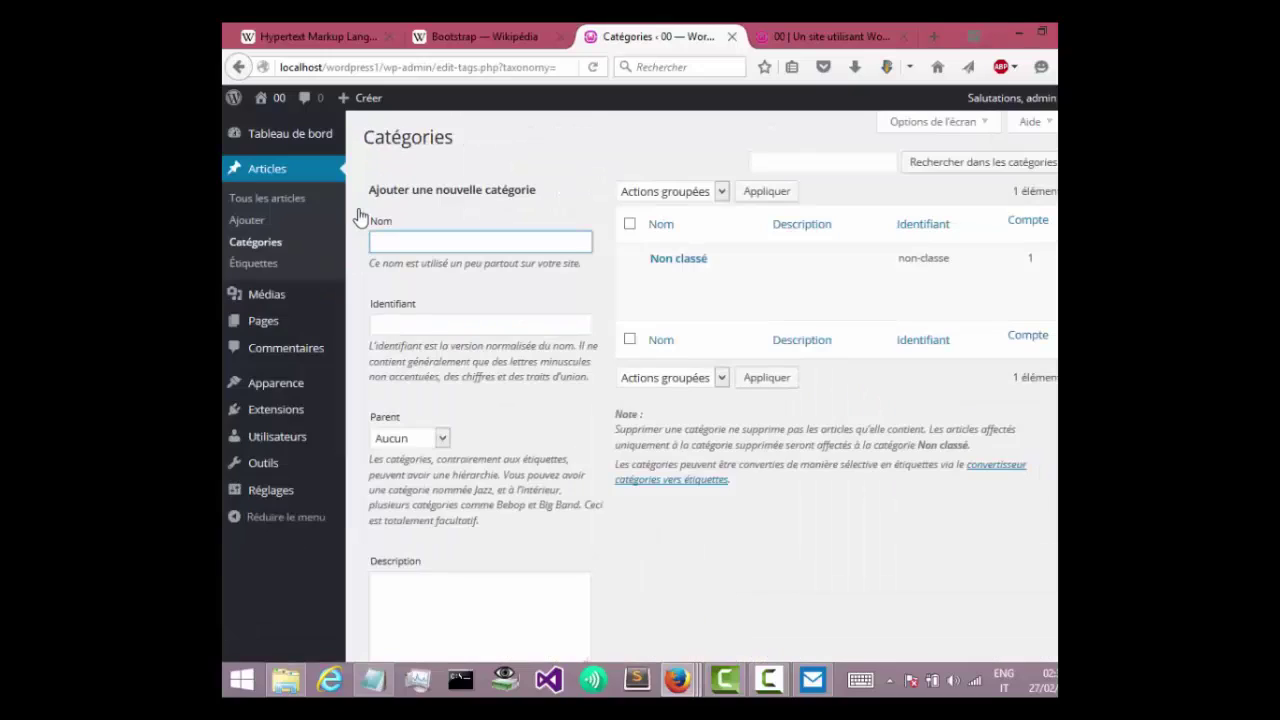
pyautogui.click(466, 243)
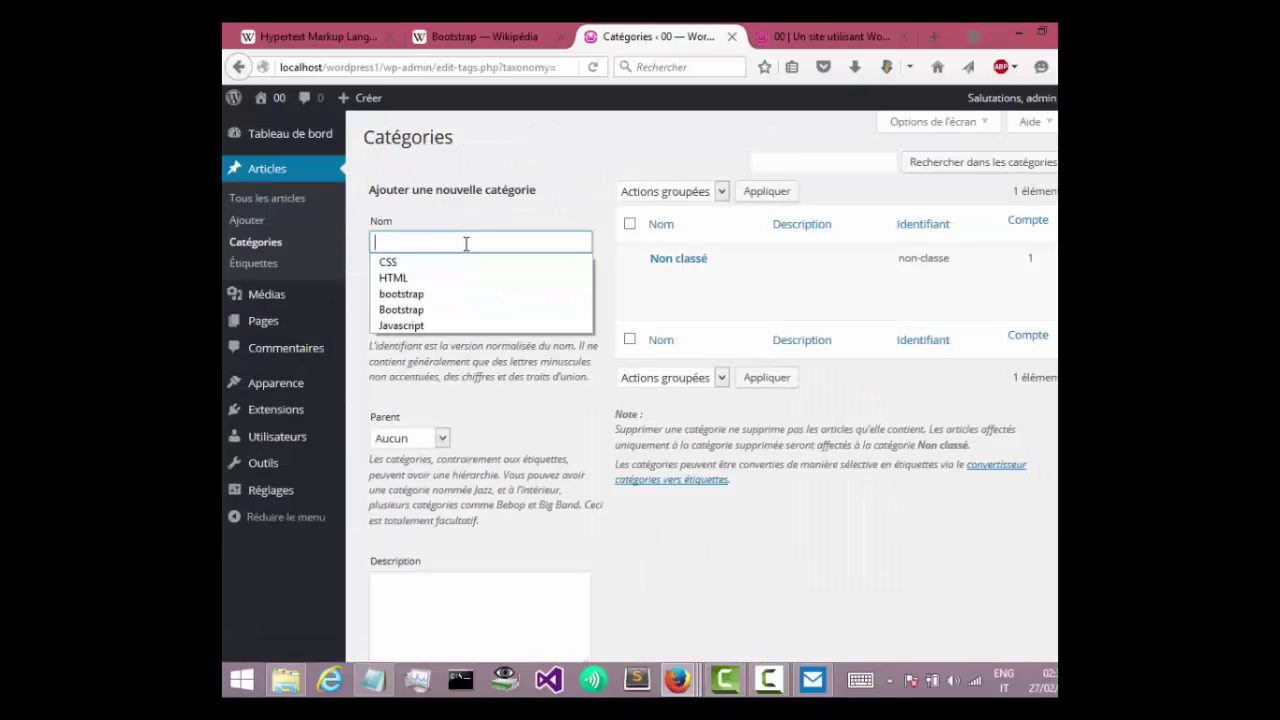
pyautogui.click(463, 279)
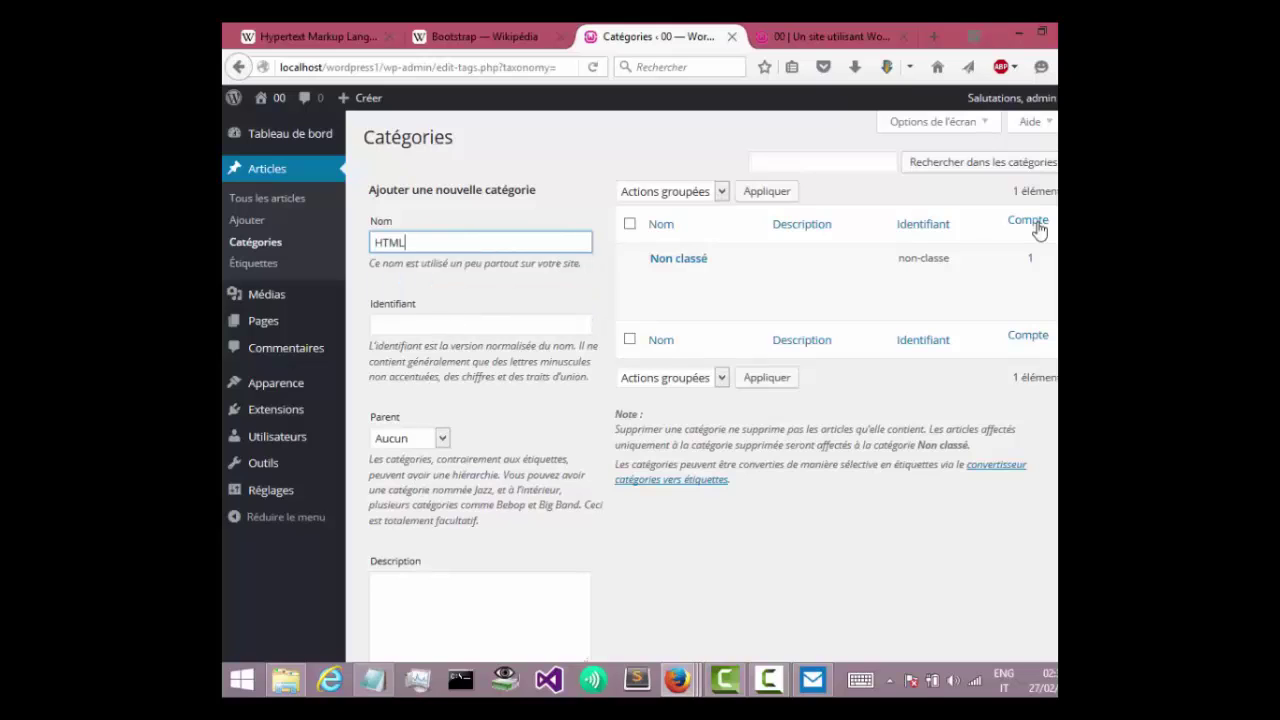
pyautogui.scroll(-2, 752, 480)
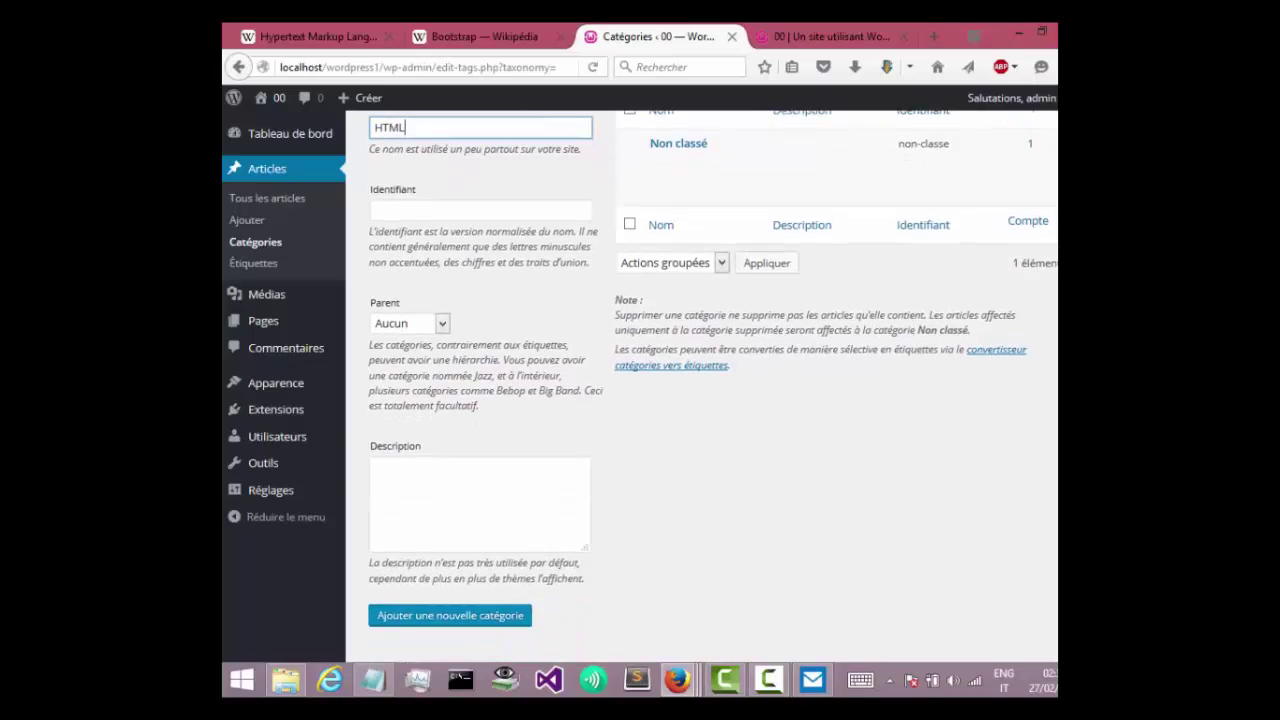
pyautogui.click(414, 615)
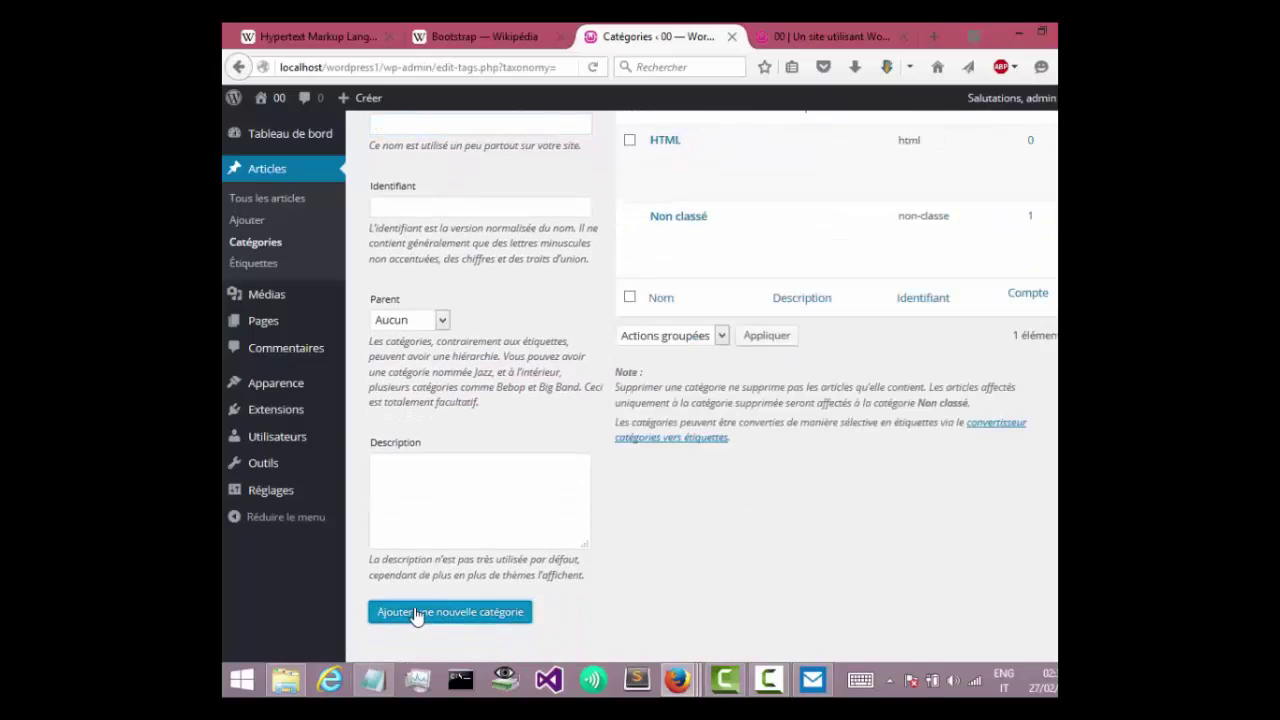
# Add the CSS, Bootstrap and Javascript categories.
pyautogui.click(454, 130)
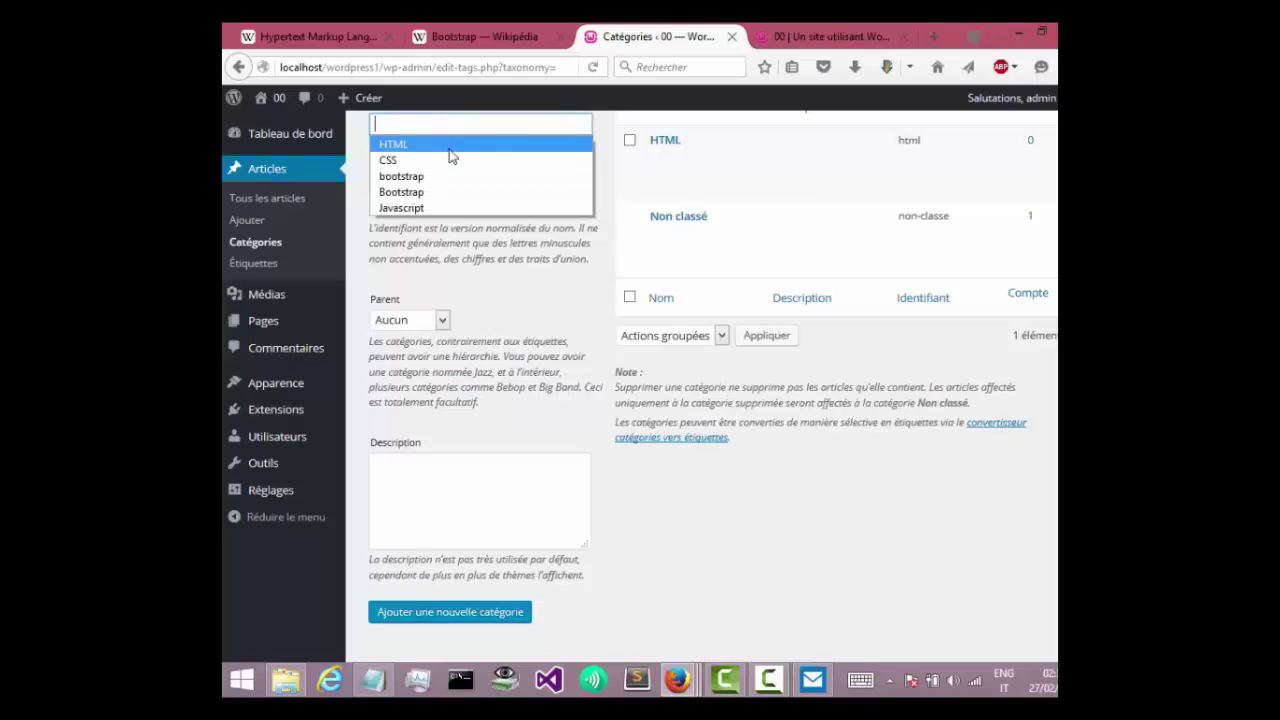
pyautogui.click(450, 161)
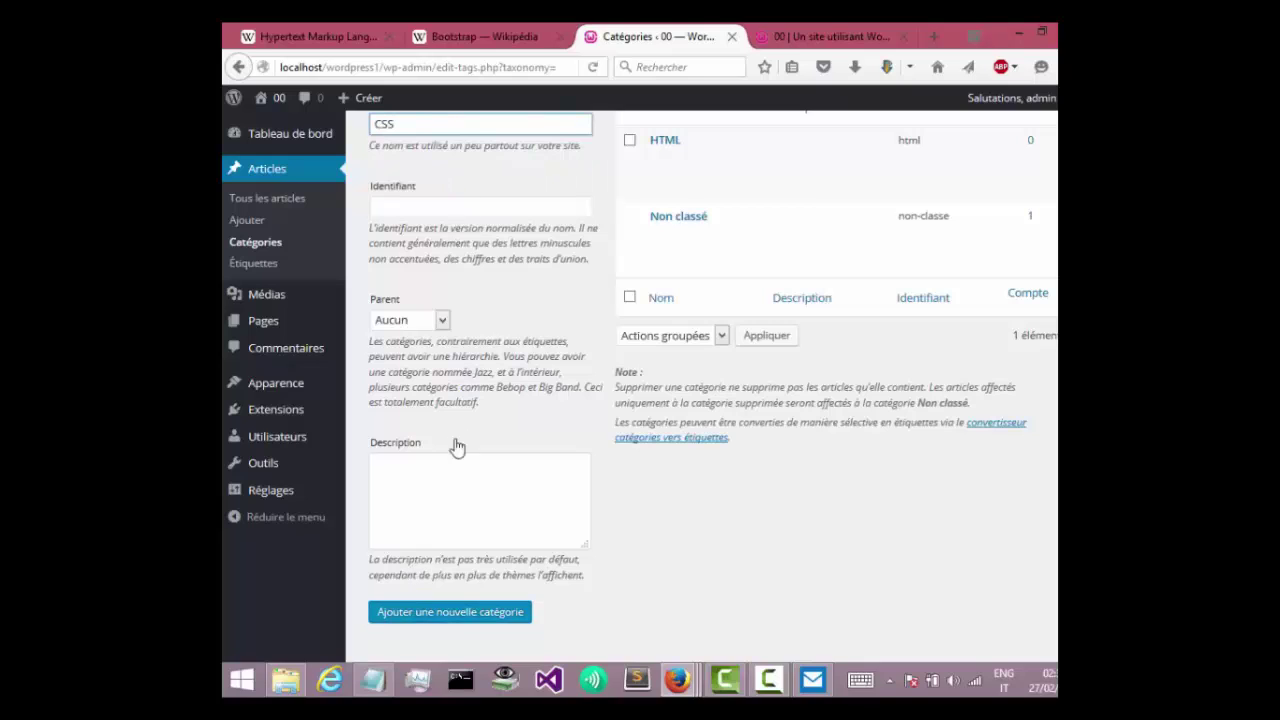
pyautogui.click(457, 624)
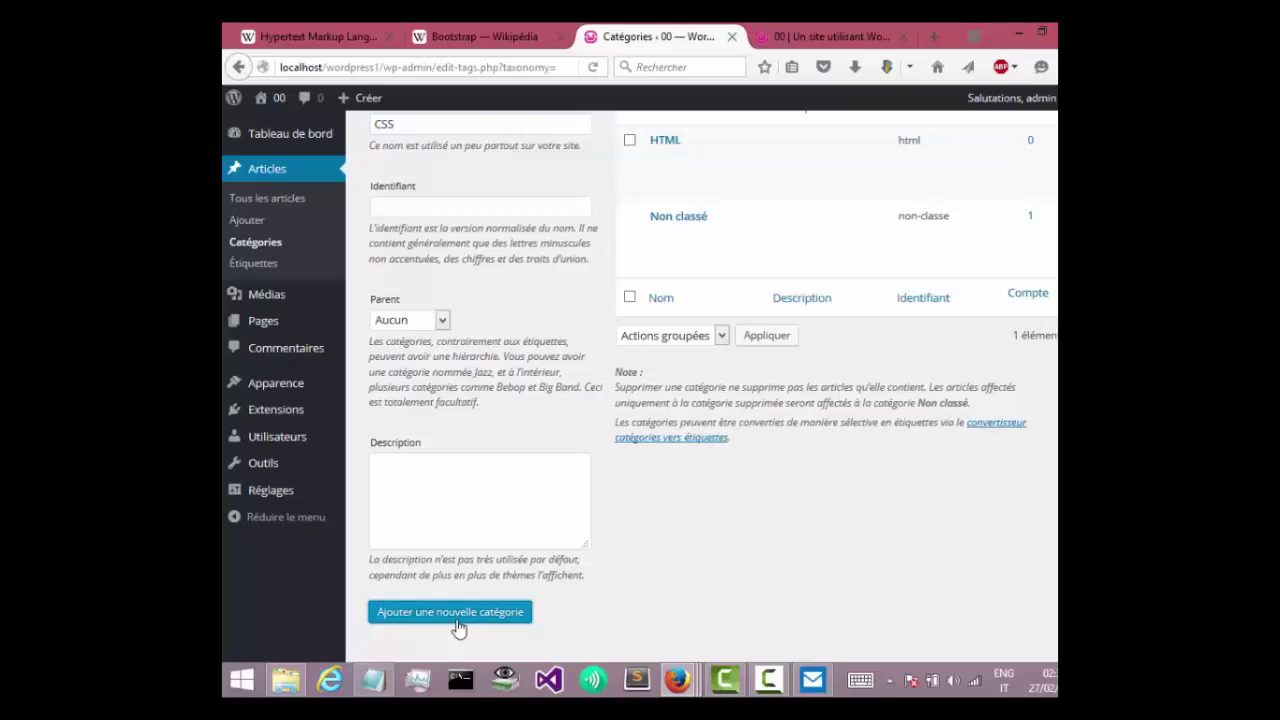
pyautogui.click(477, 125)
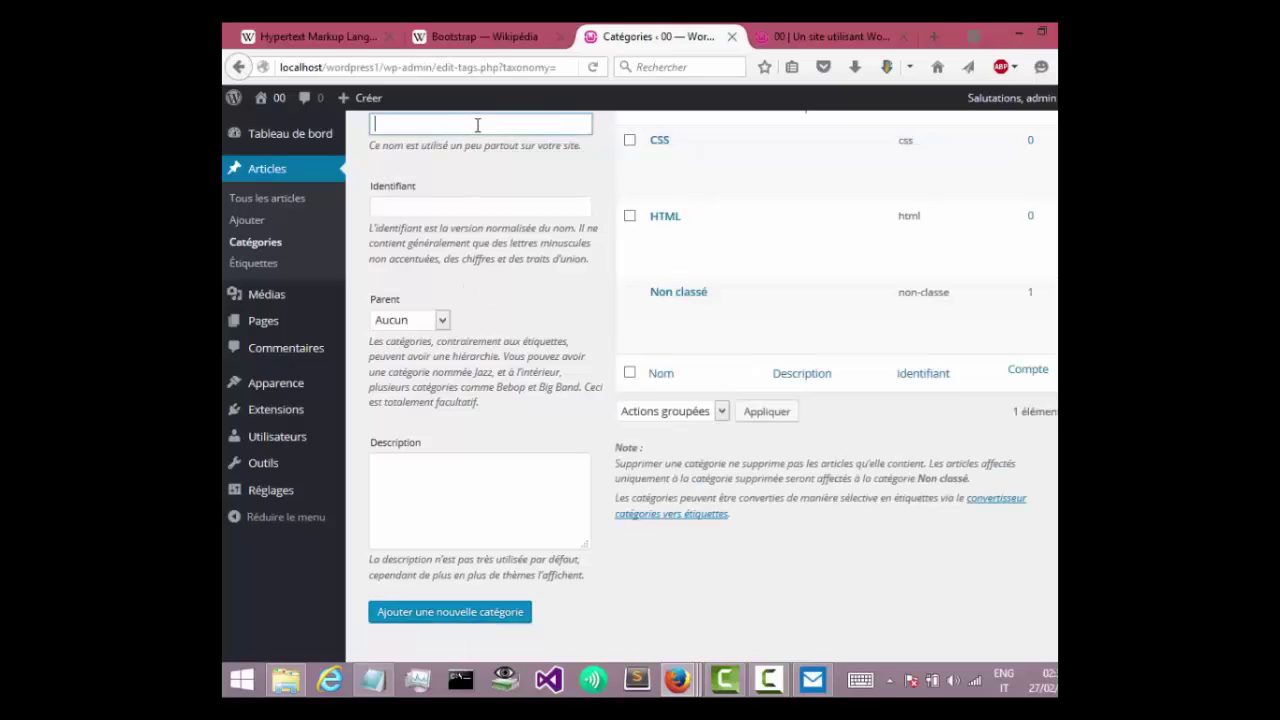
pyautogui.click(477, 125)
pyautogui.click(462, 192)
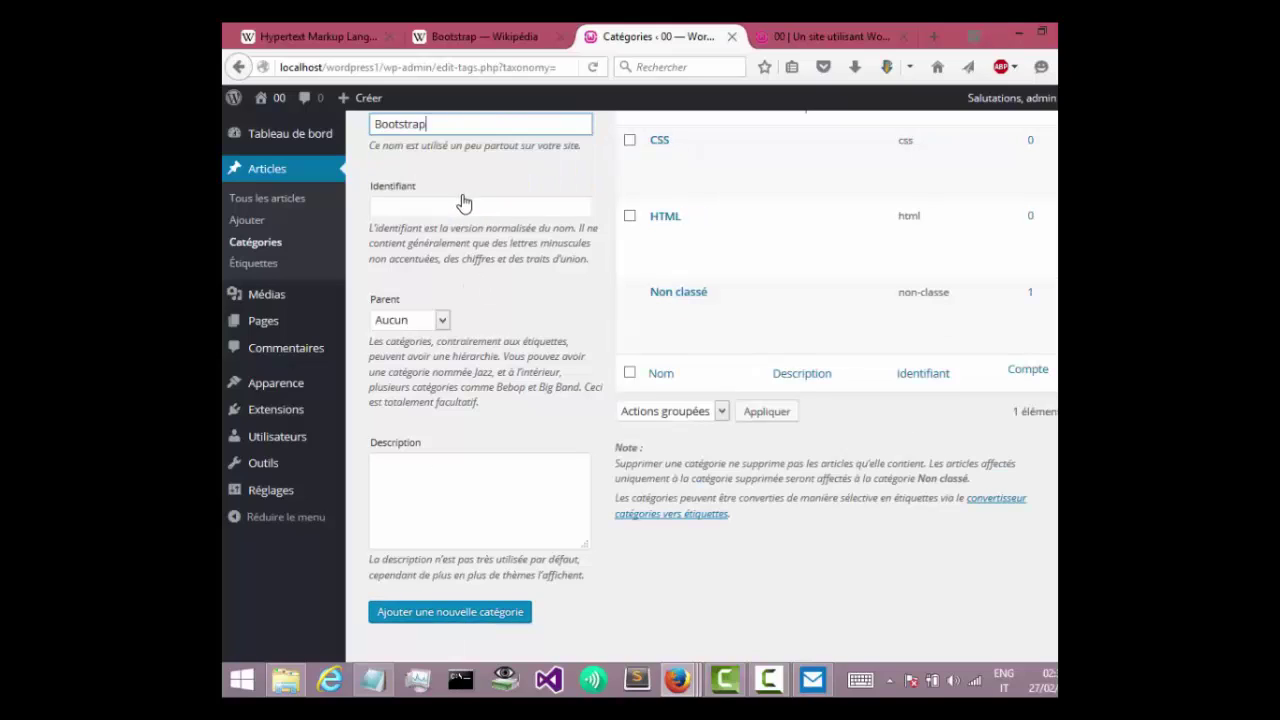
pyautogui.click(450, 624)
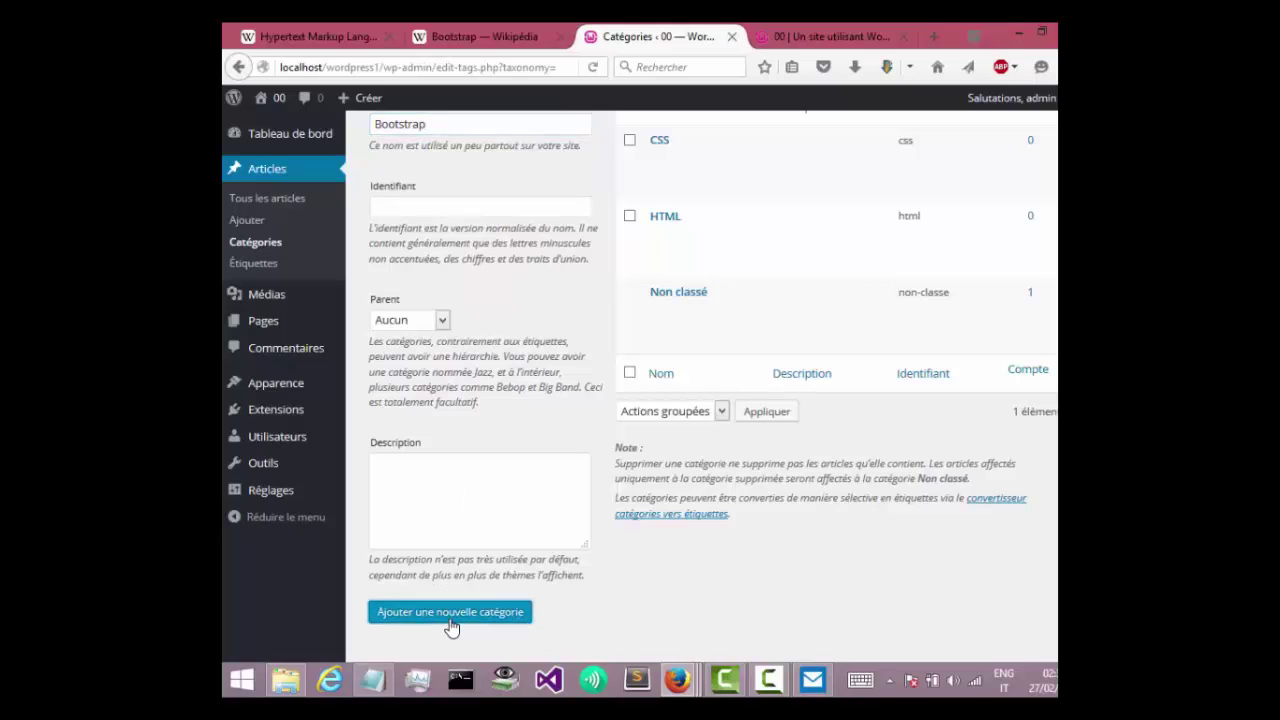
pyautogui.click(508, 126)
pyautogui.click(479, 212)
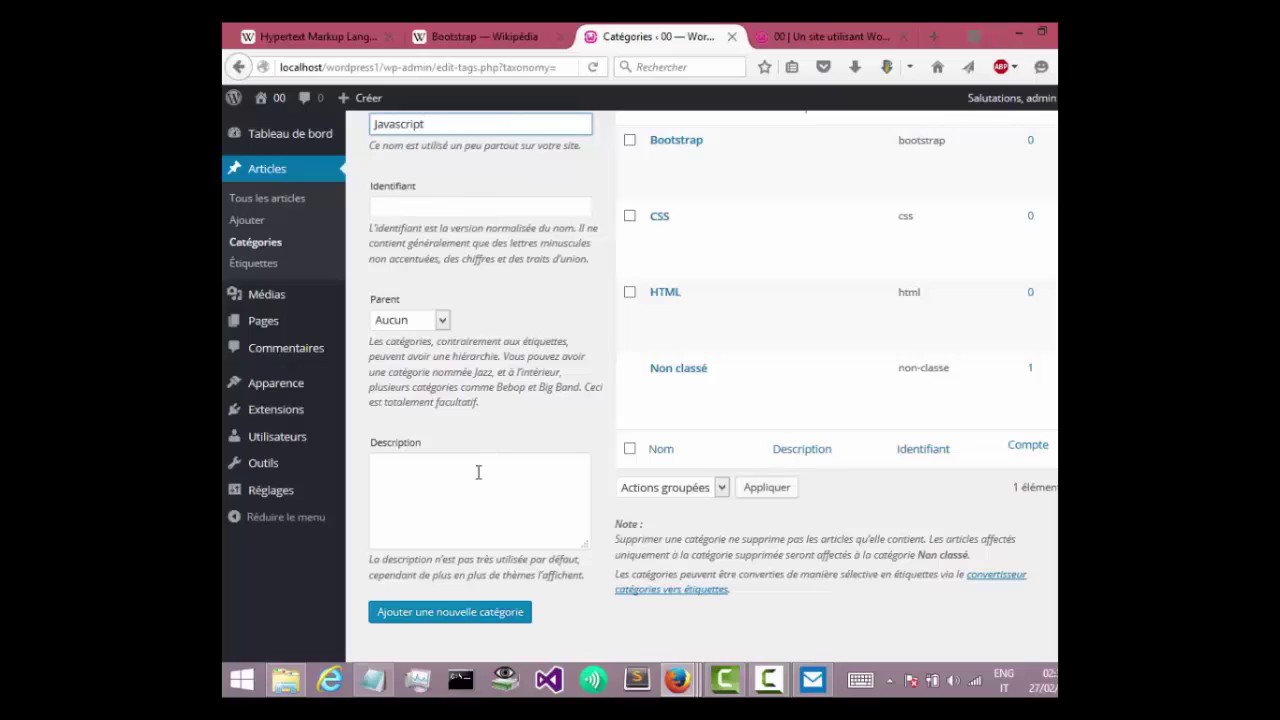
pyautogui.click(453, 614)
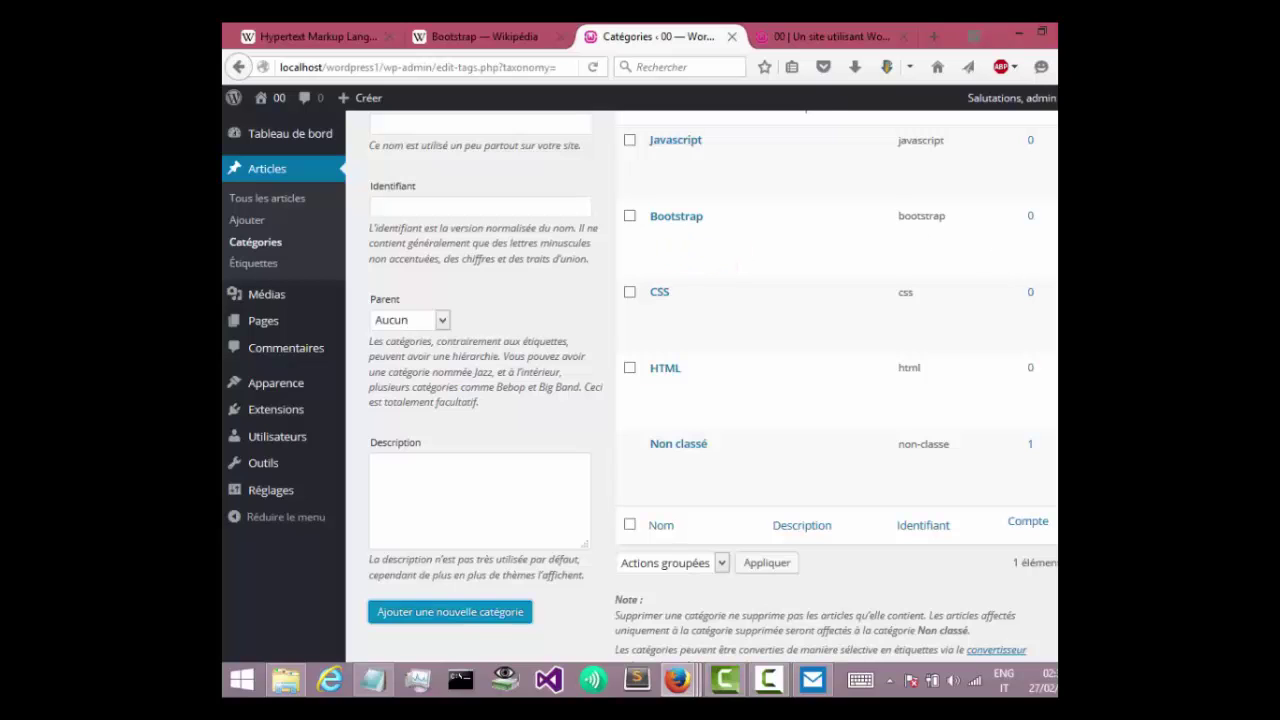
# Review the parent-category options, leaving the new category without a parent.
pyautogui.scroll(1, 712, 384)
pyautogui.scroll(-1, 712, 384)
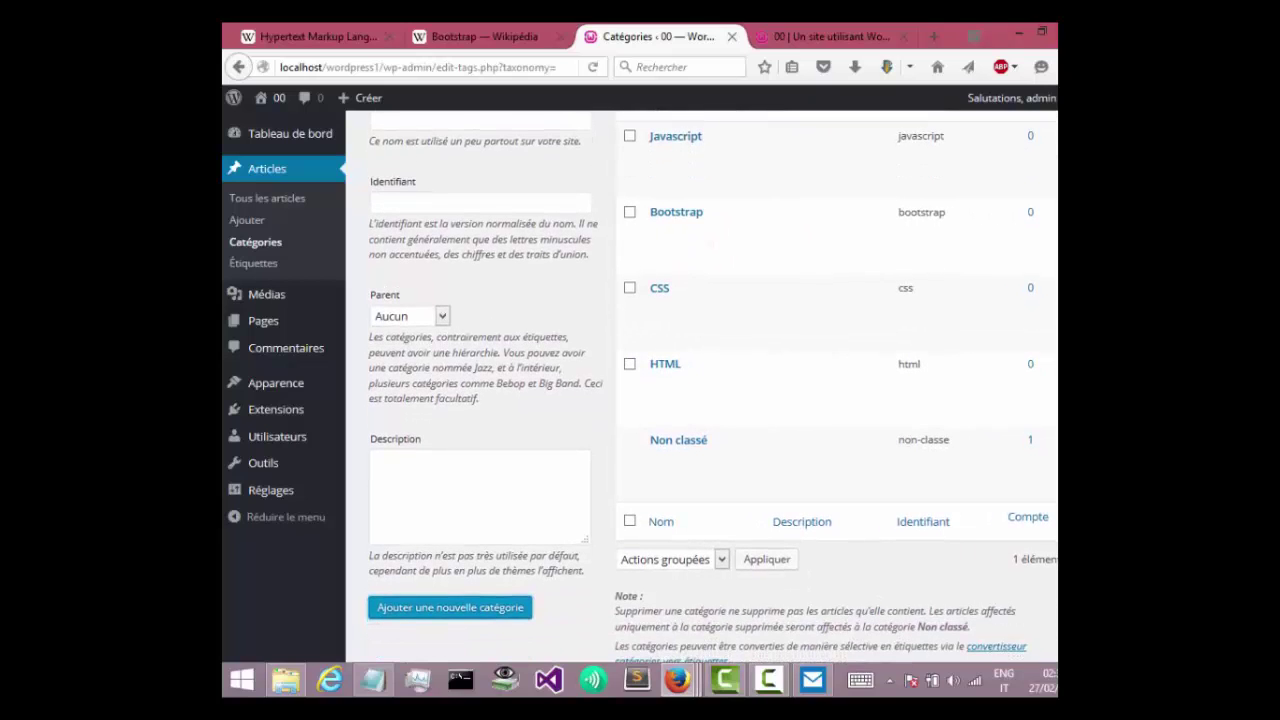
pyautogui.click(440, 314)
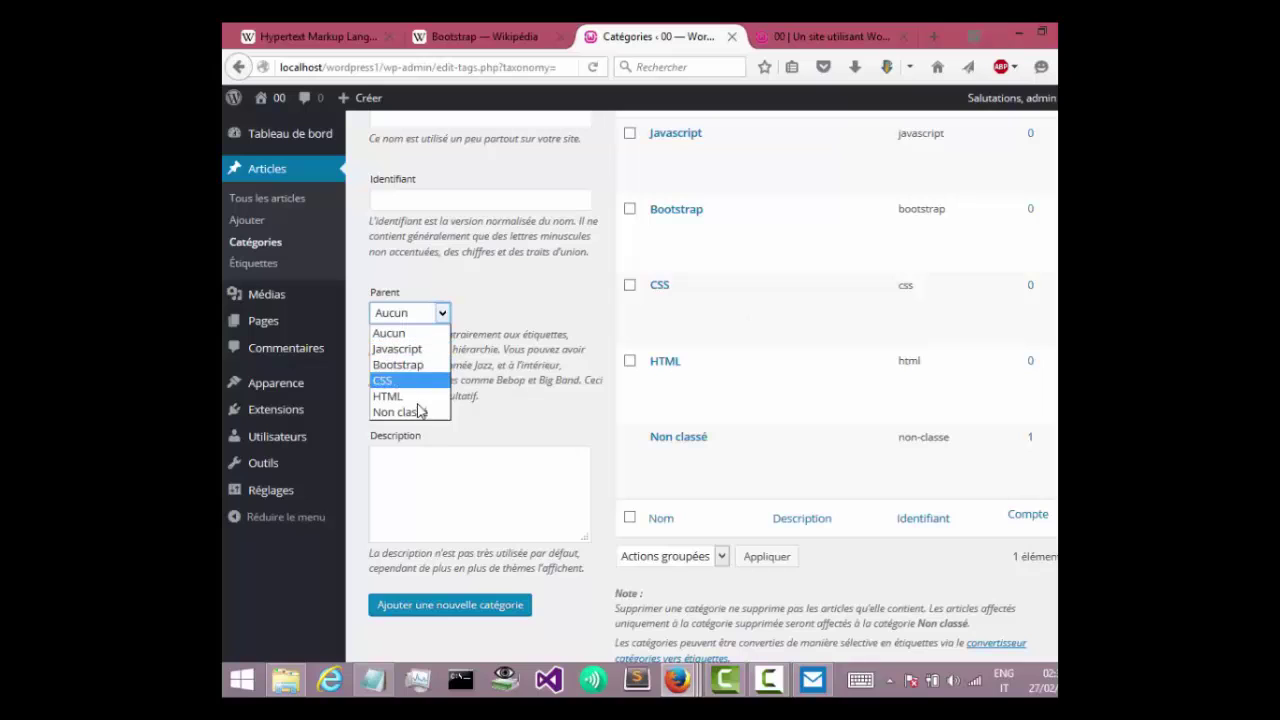
pyautogui.click(522, 322)
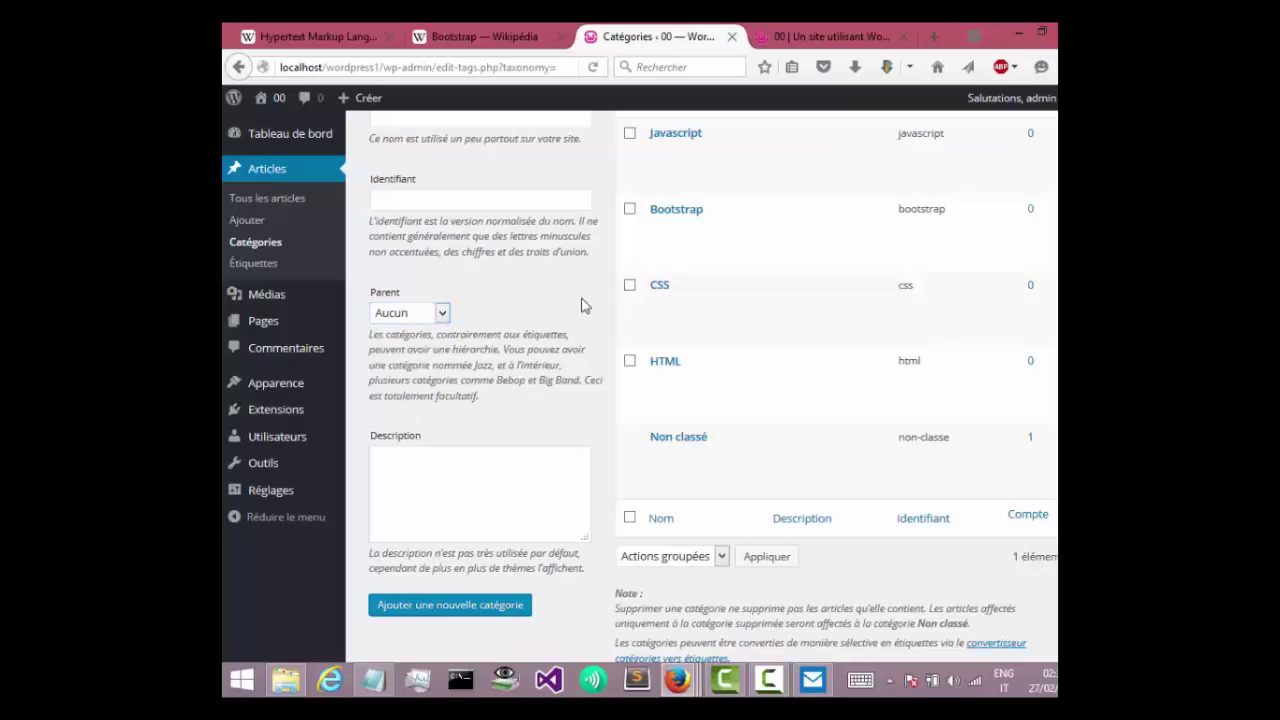
pyautogui.scroll(1, 997, 300)
pyautogui.scroll(1, 712, 384)
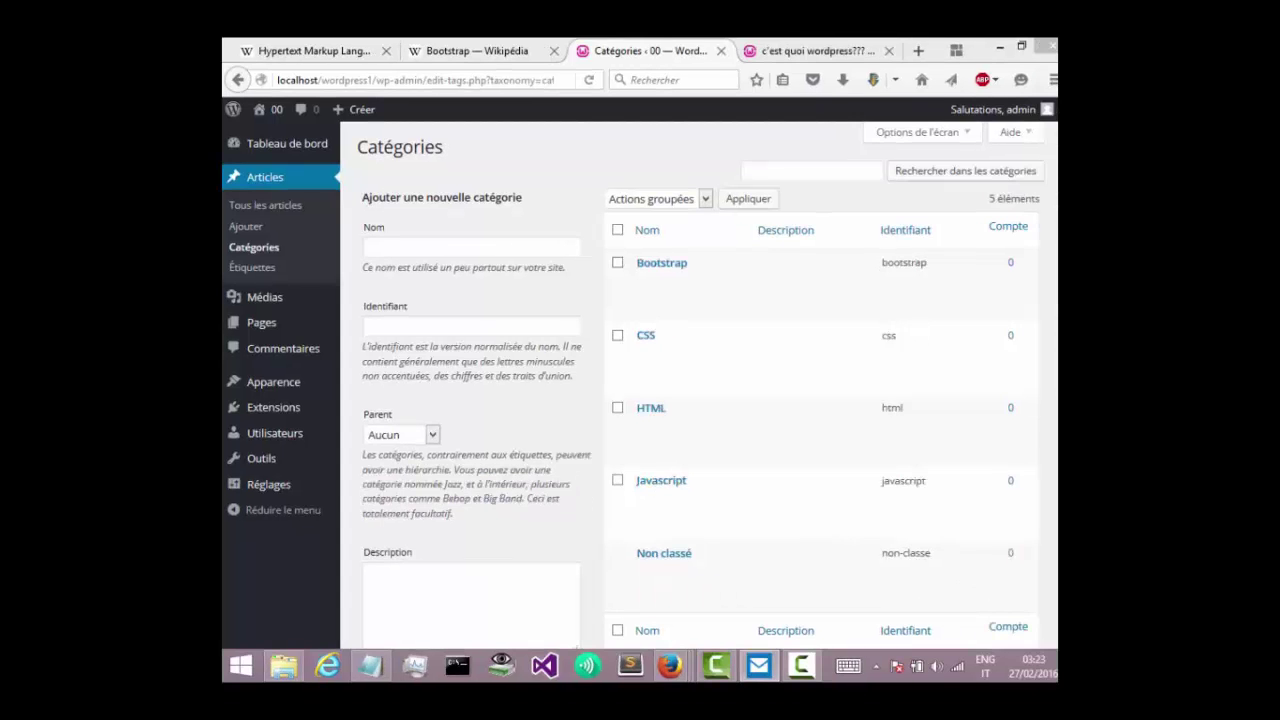
pyautogui.moveTo(851, 405)
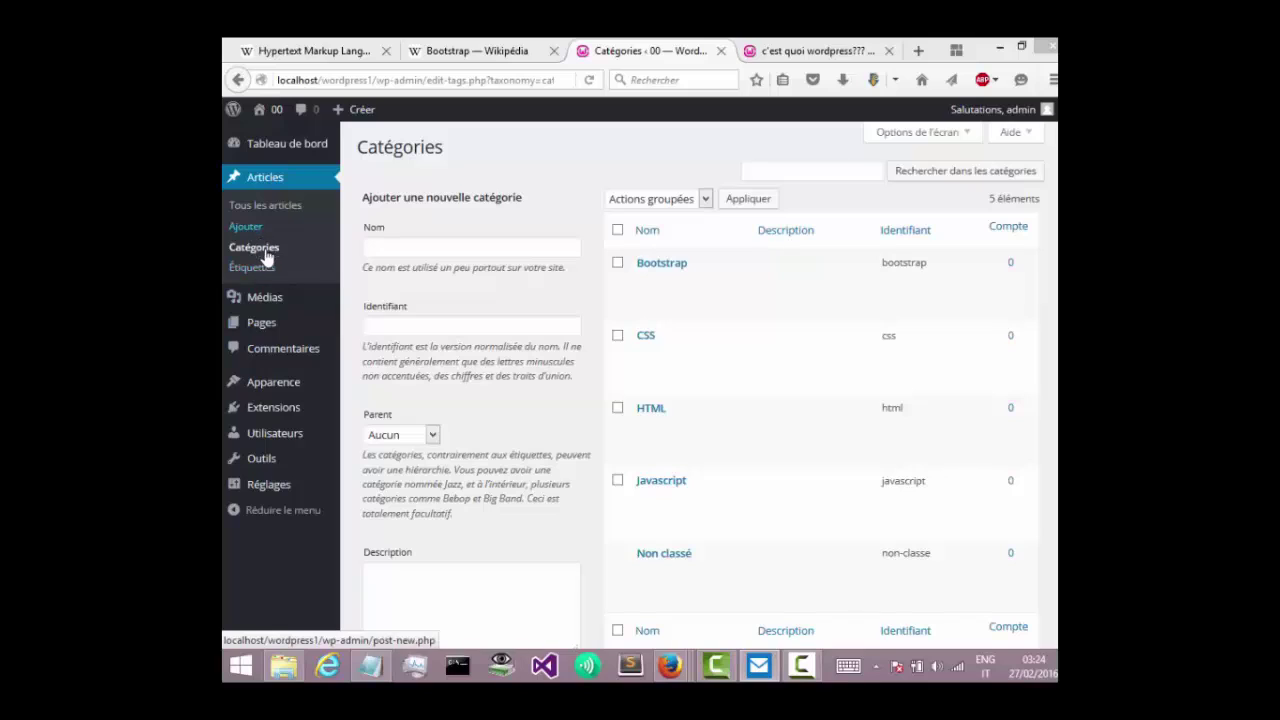
# Create a menu named MP with auto-add pages and the Menu Top location enabled.
pyautogui.click(274, 378)
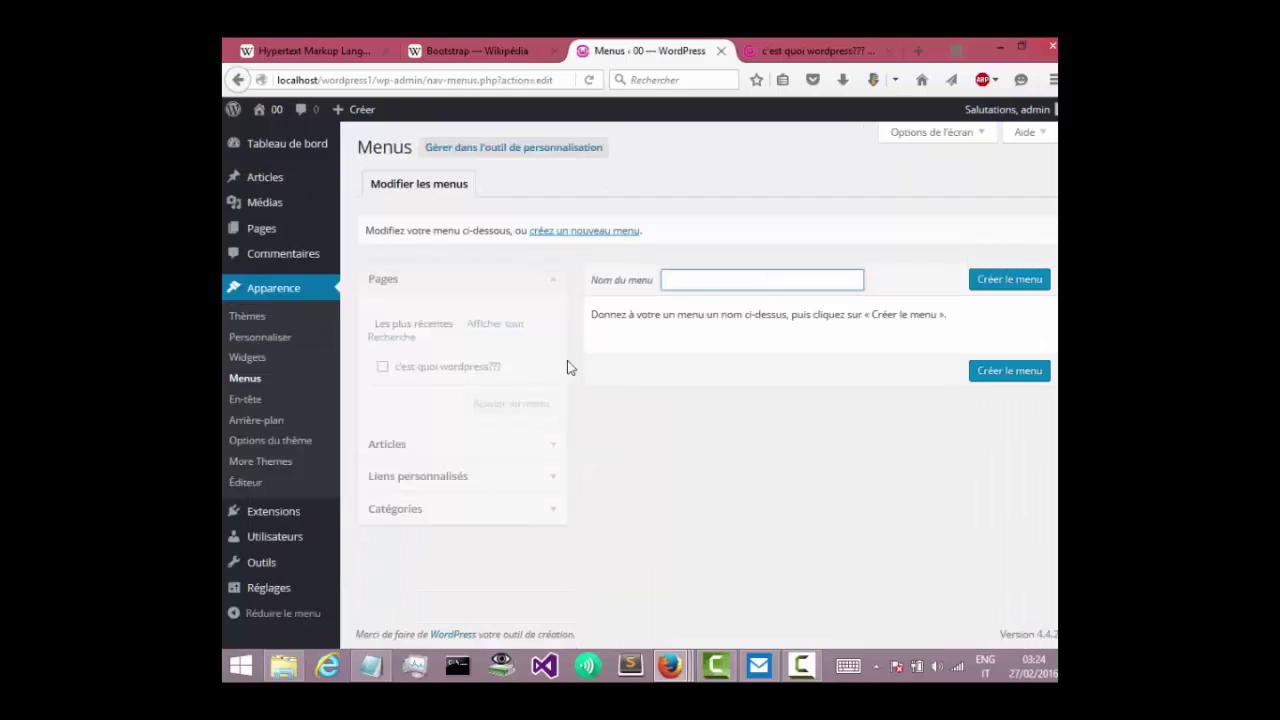
pyautogui.click(695, 279)
pyautogui.click(700, 298)
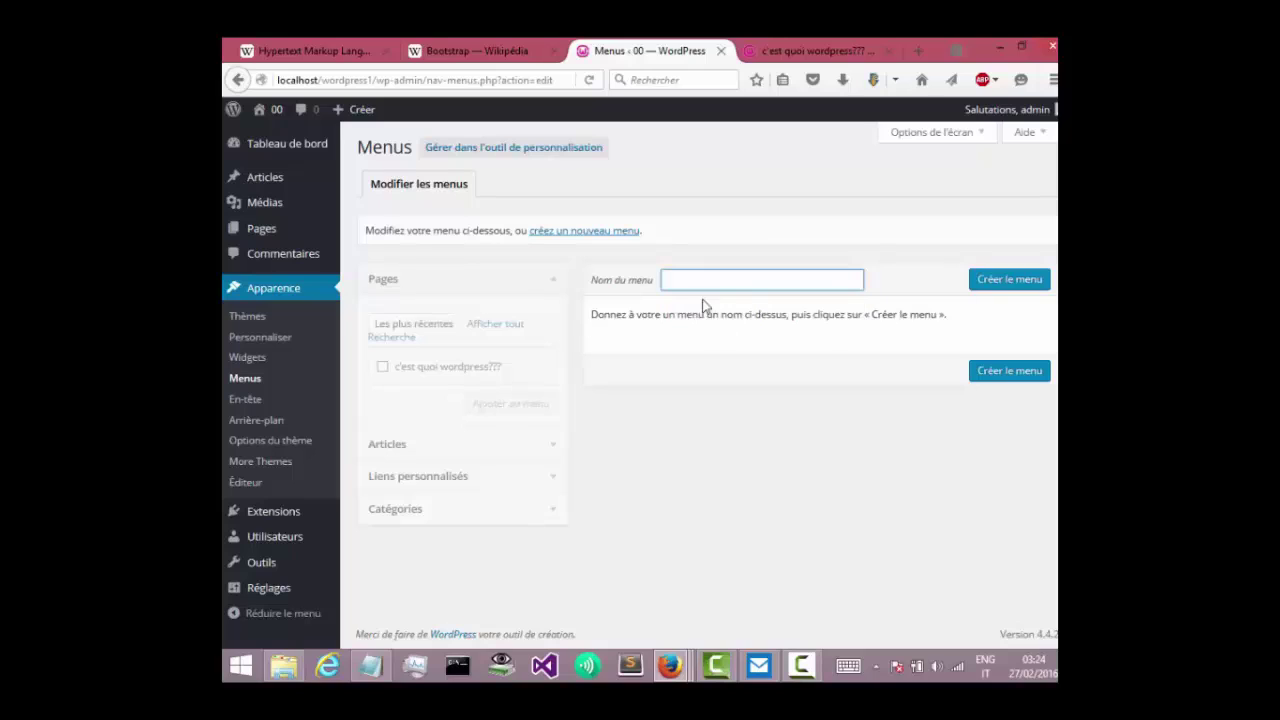
pyautogui.click(989, 285)
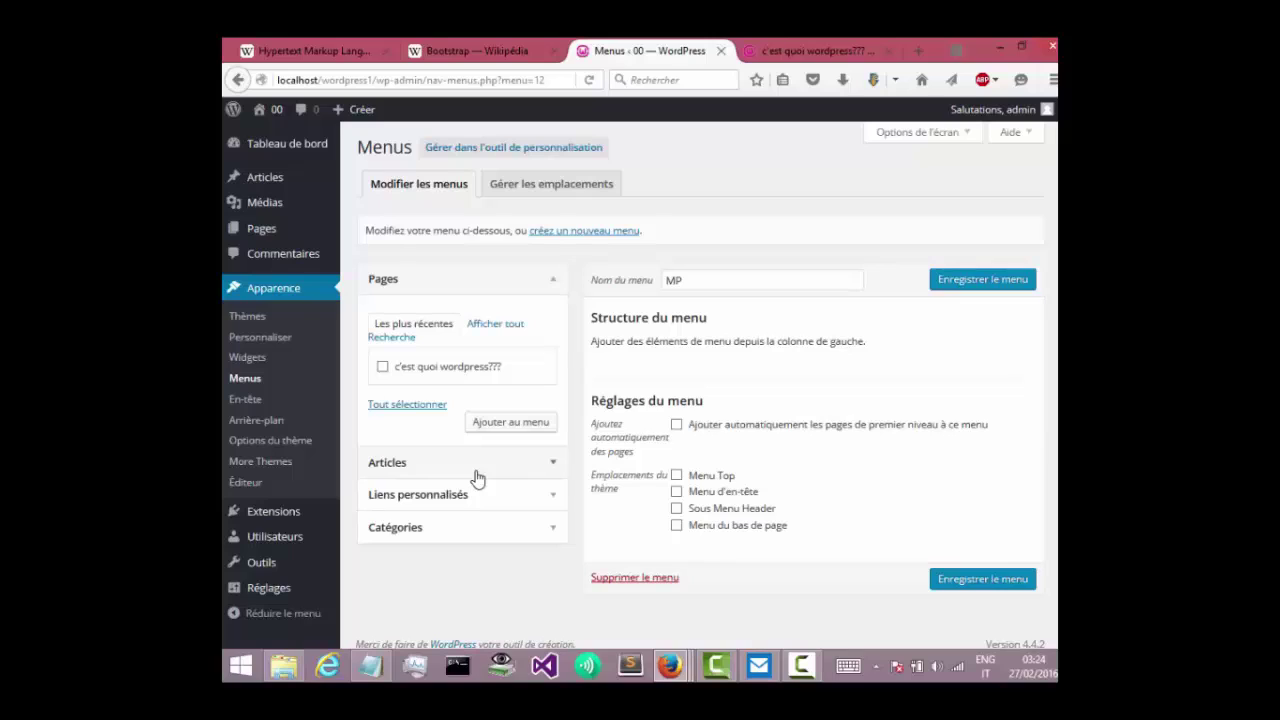
pyautogui.click(677, 426)
pyautogui.click(676, 475)
# Under Catégories > Afficher tout, tick the Bootstrap, CSS and HTML categories.
pyautogui.click(466, 526)
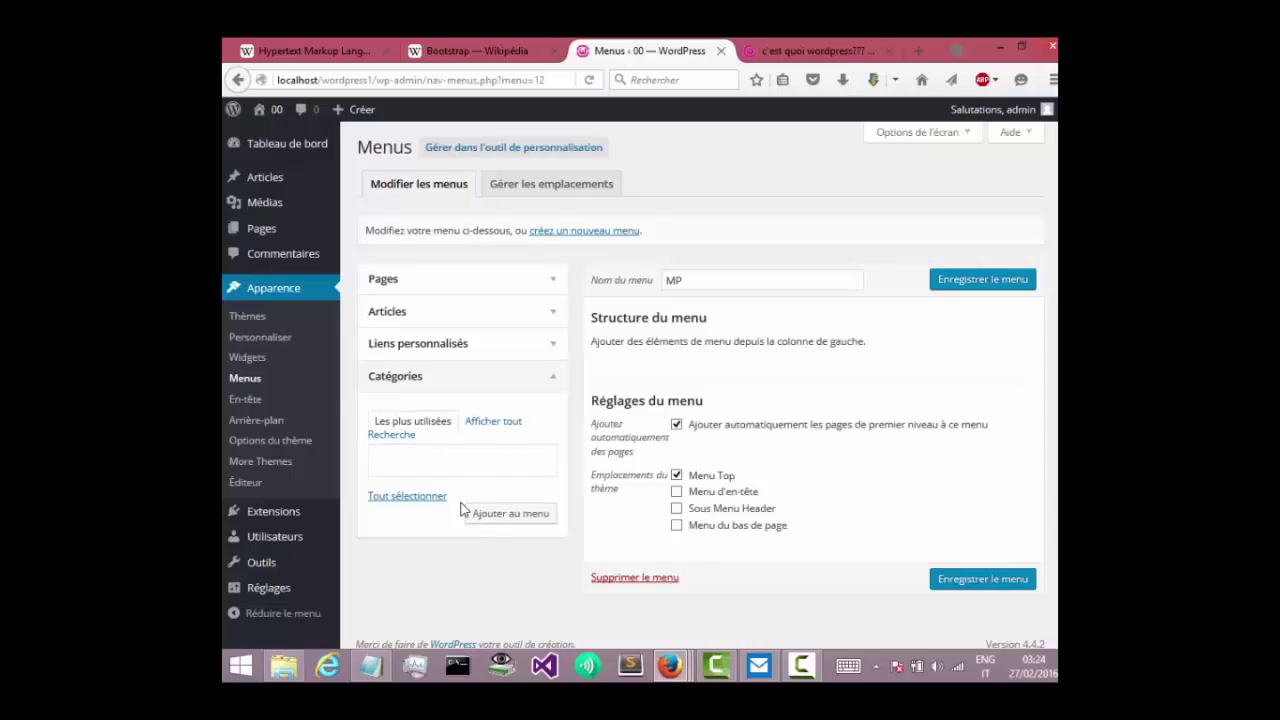
pyautogui.click(483, 422)
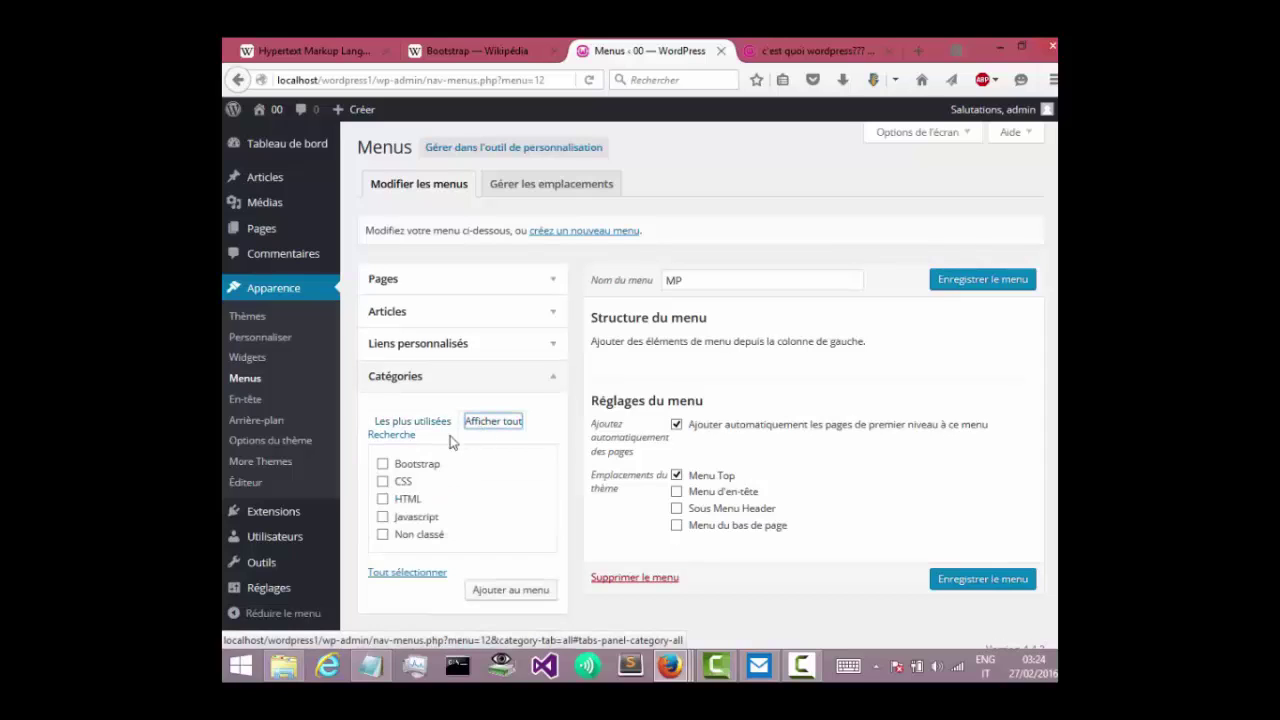
pyautogui.click(382, 464)
pyautogui.click(382, 481)
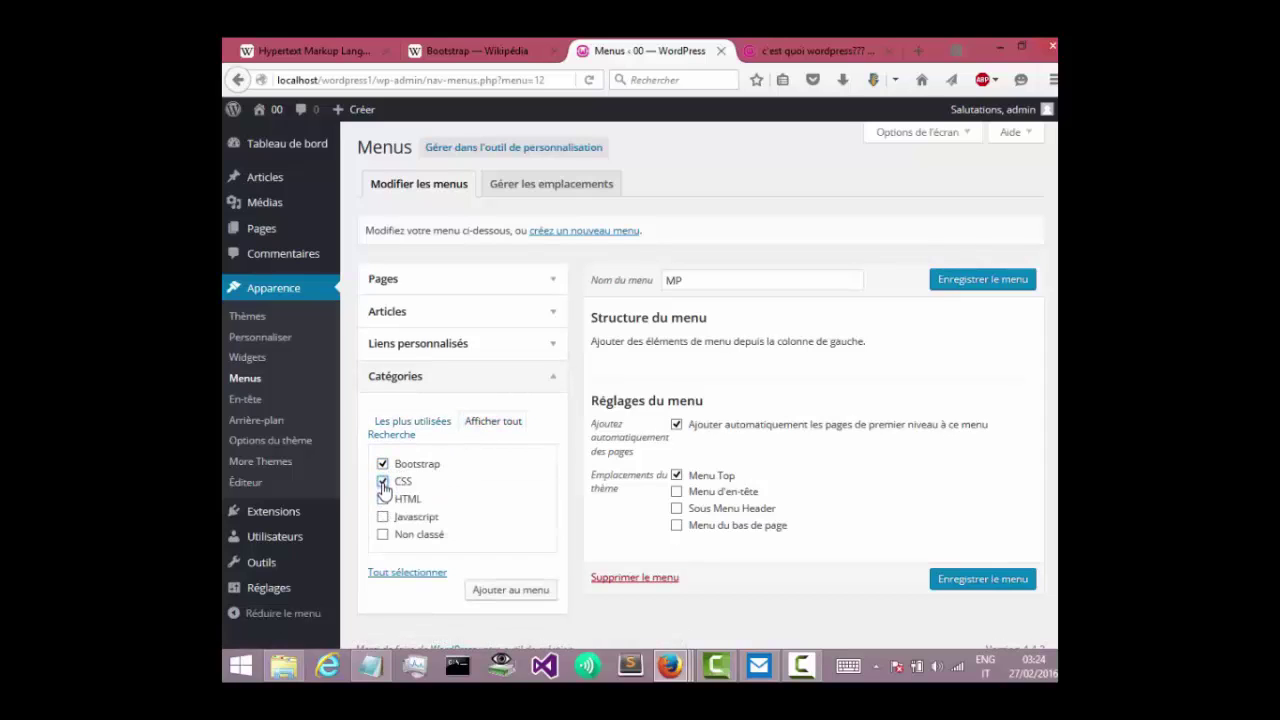
pyautogui.click(382, 498)
# Add the CSS, HTML and Javascript categories to MP, assign Menu d'en-tête, and save.
pyautogui.click(960, 287)
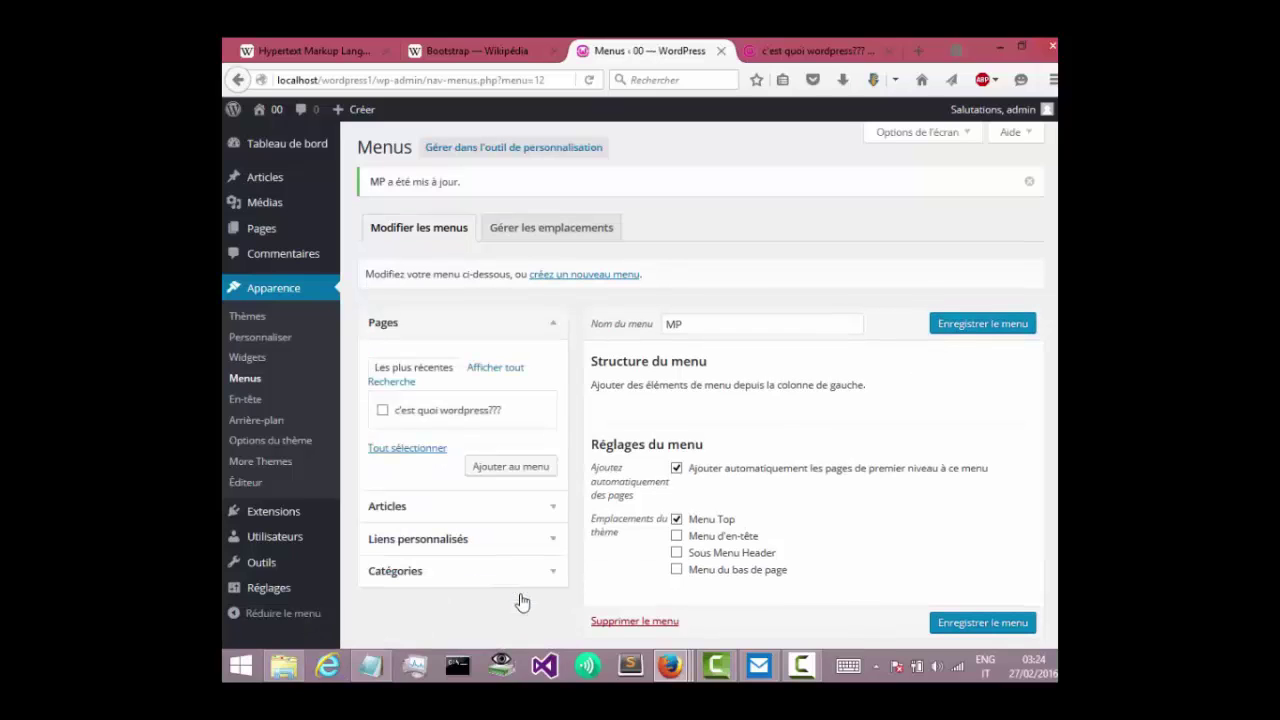
pyautogui.click(516, 575)
pyautogui.click(499, 466)
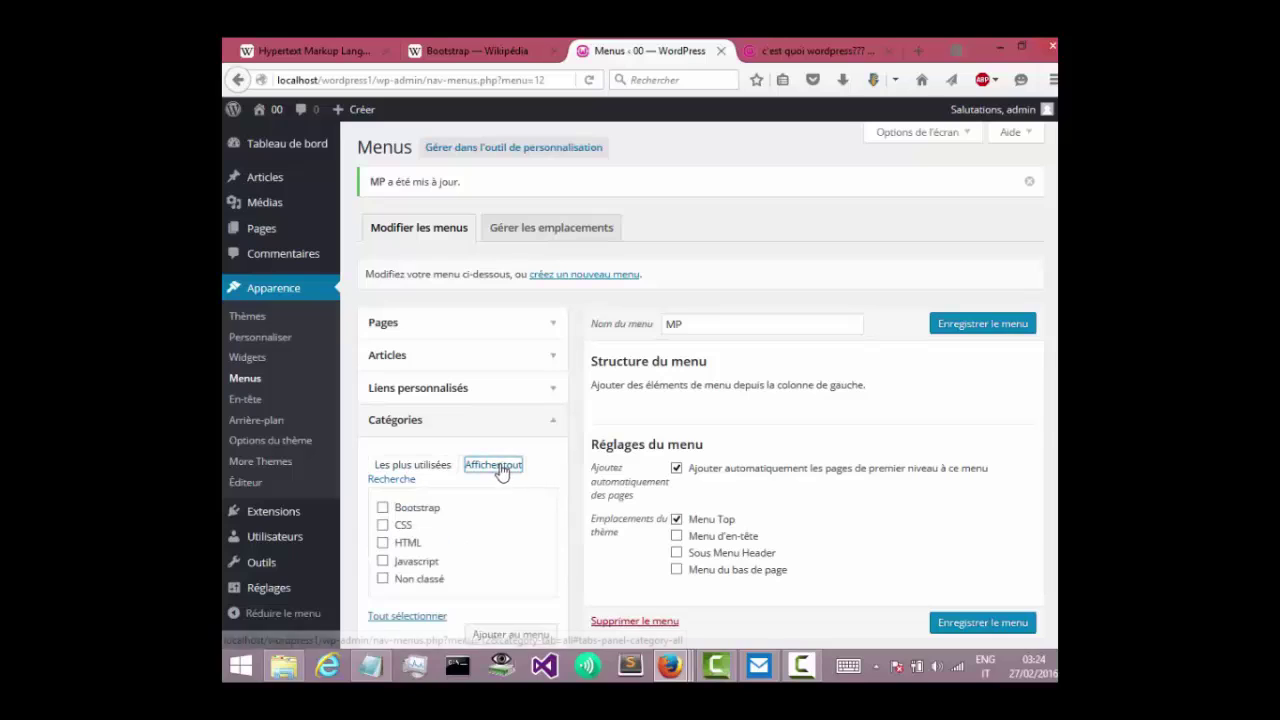
pyautogui.click(382, 525)
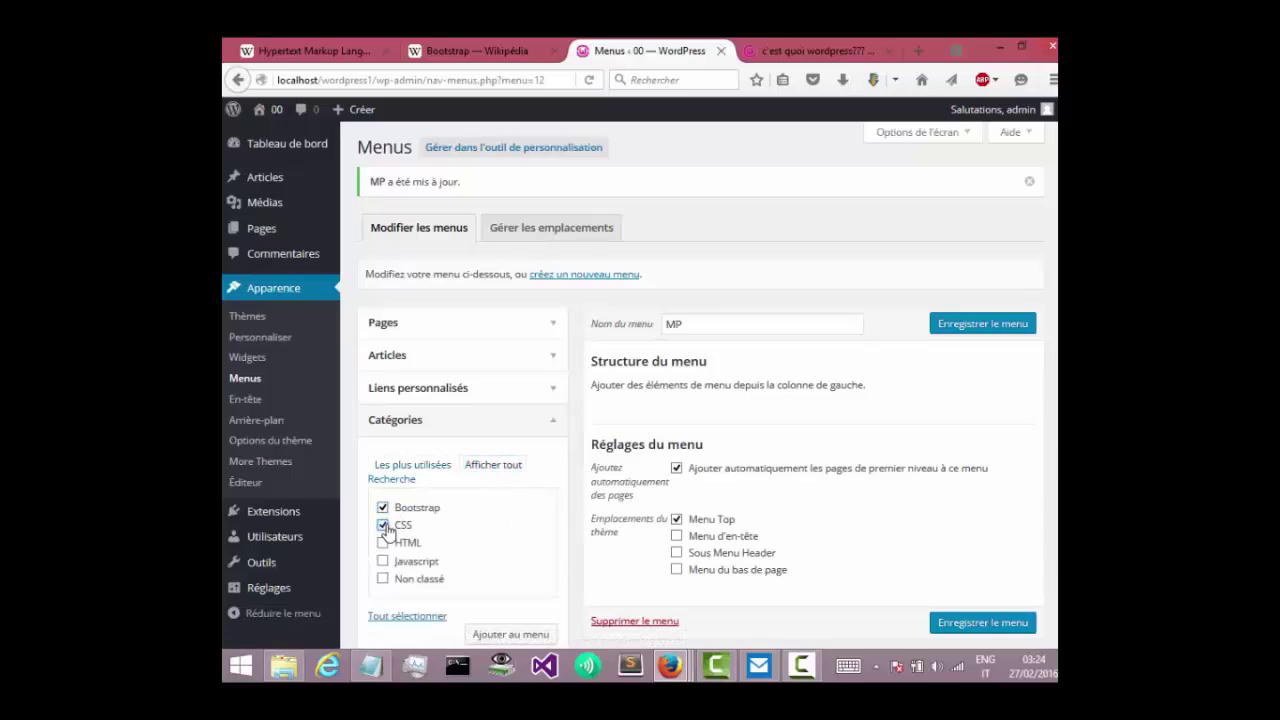
pyautogui.click(382, 542)
pyautogui.click(383, 561)
pyautogui.click(512, 638)
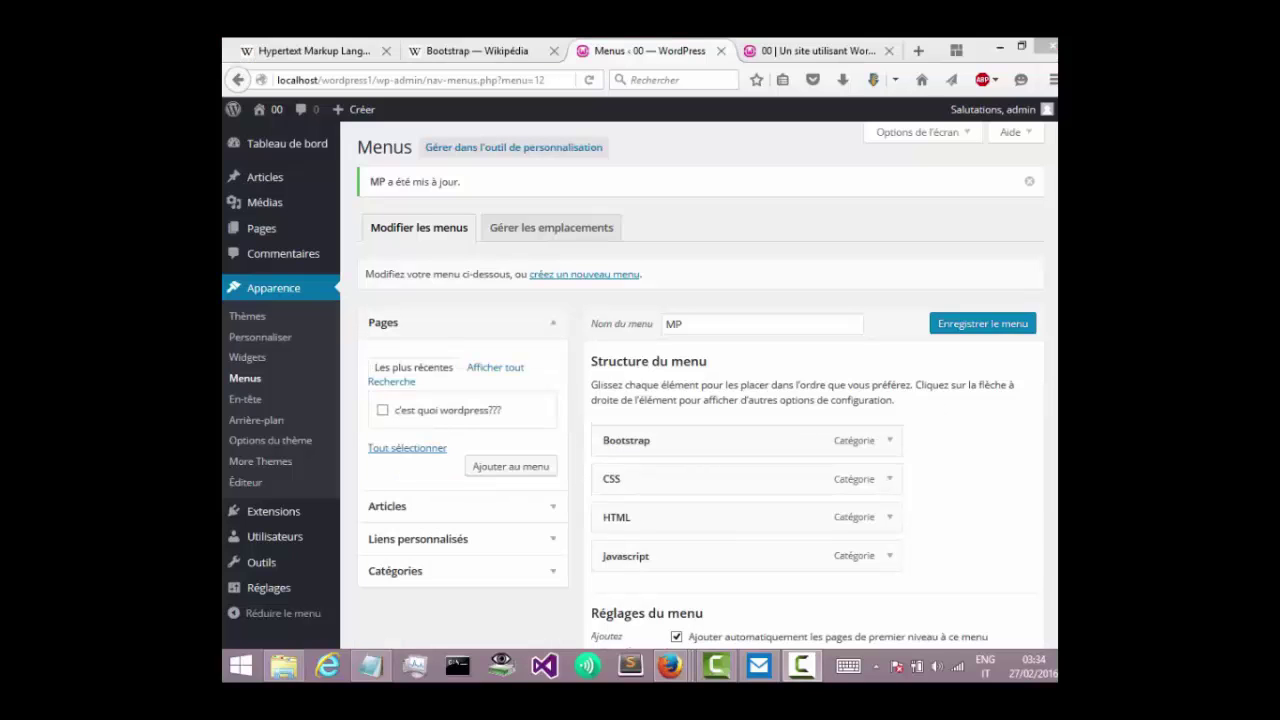
pyautogui.scroll(-4, 700, 385)
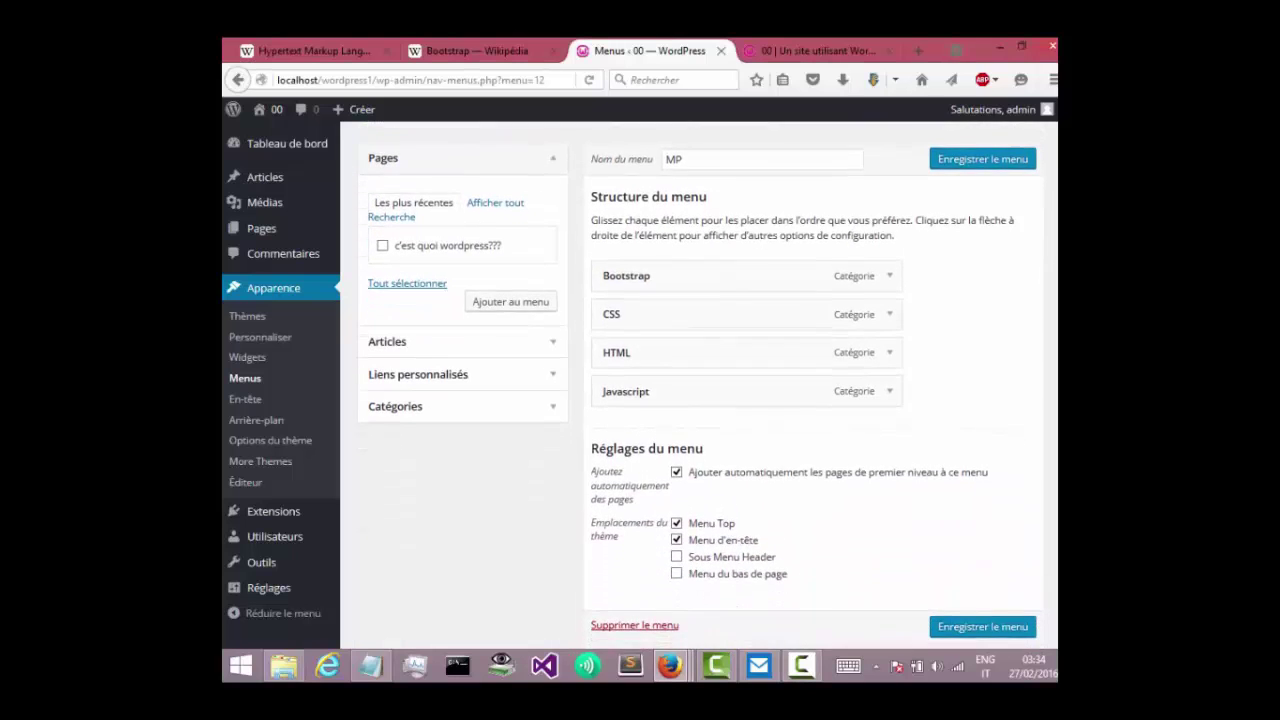
pyautogui.click(985, 588)
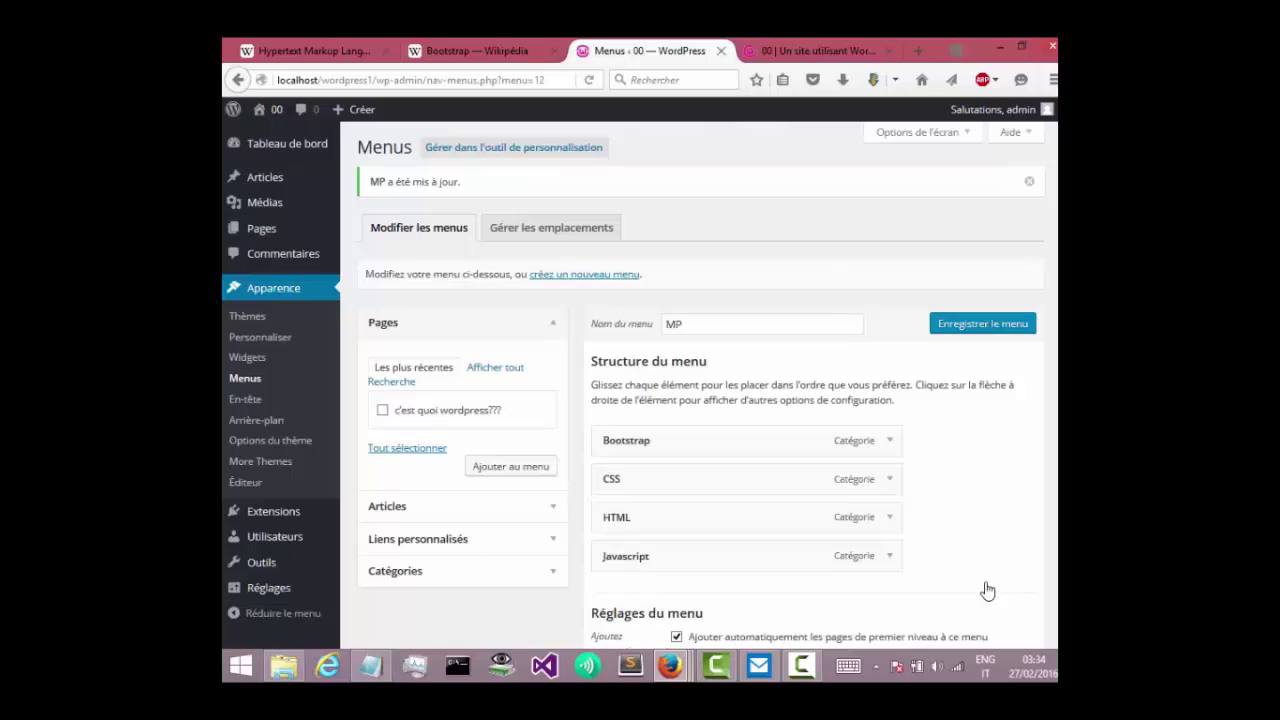
# Reload the public site to show the new menu, then launch Personnaliser.
pyautogui.click(809, 51)
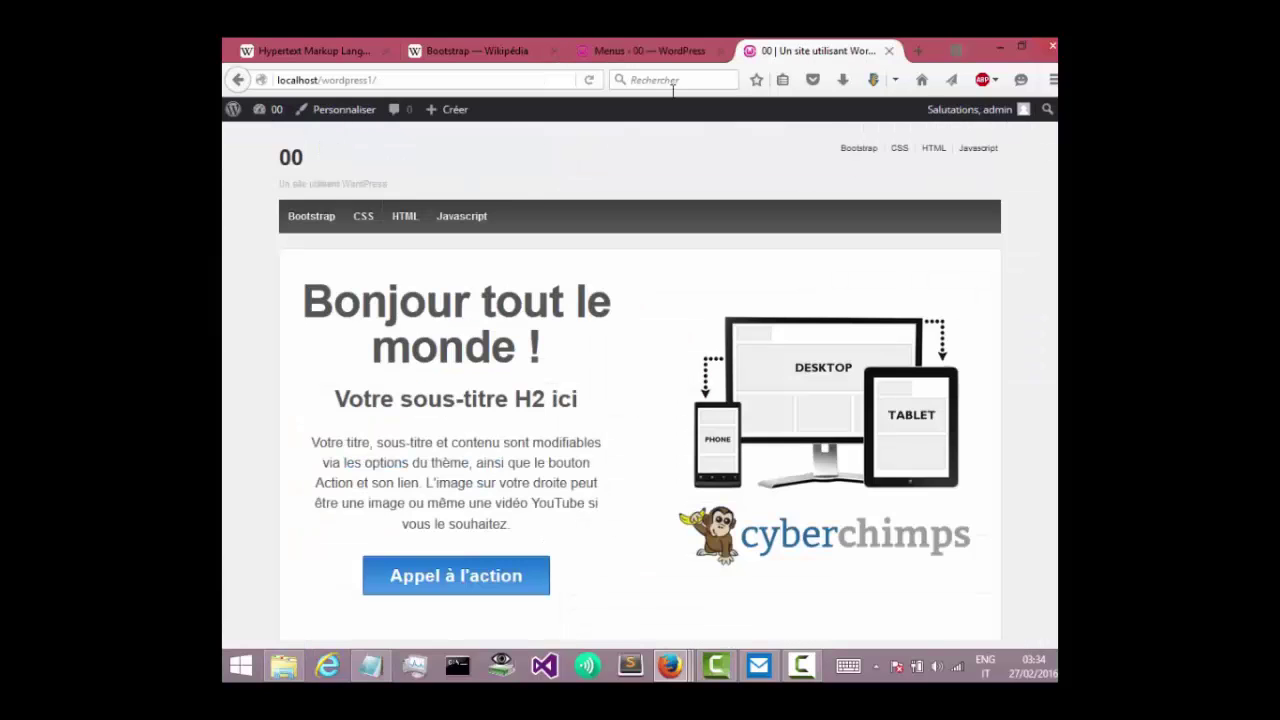
pyautogui.click(595, 82)
pyautogui.click(344, 112)
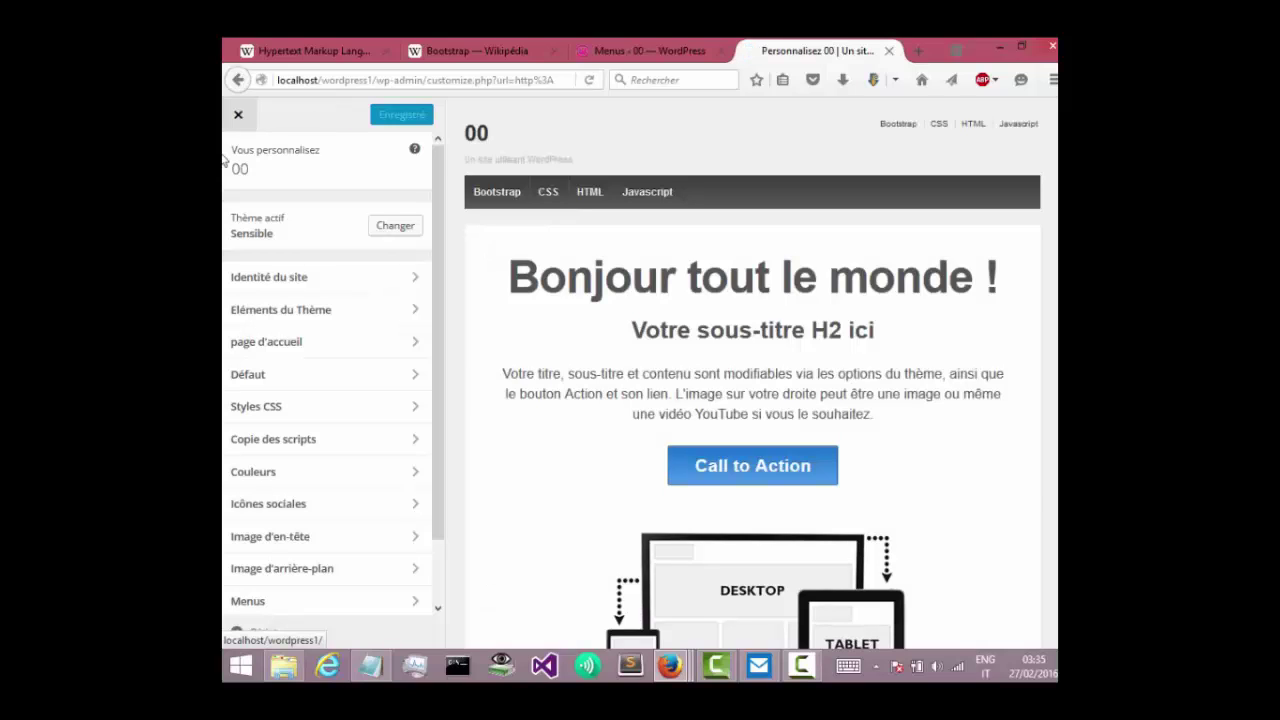
# Change the front page subtitle to 'mon premier site sur wordpress'.
pyautogui.click(353, 351)
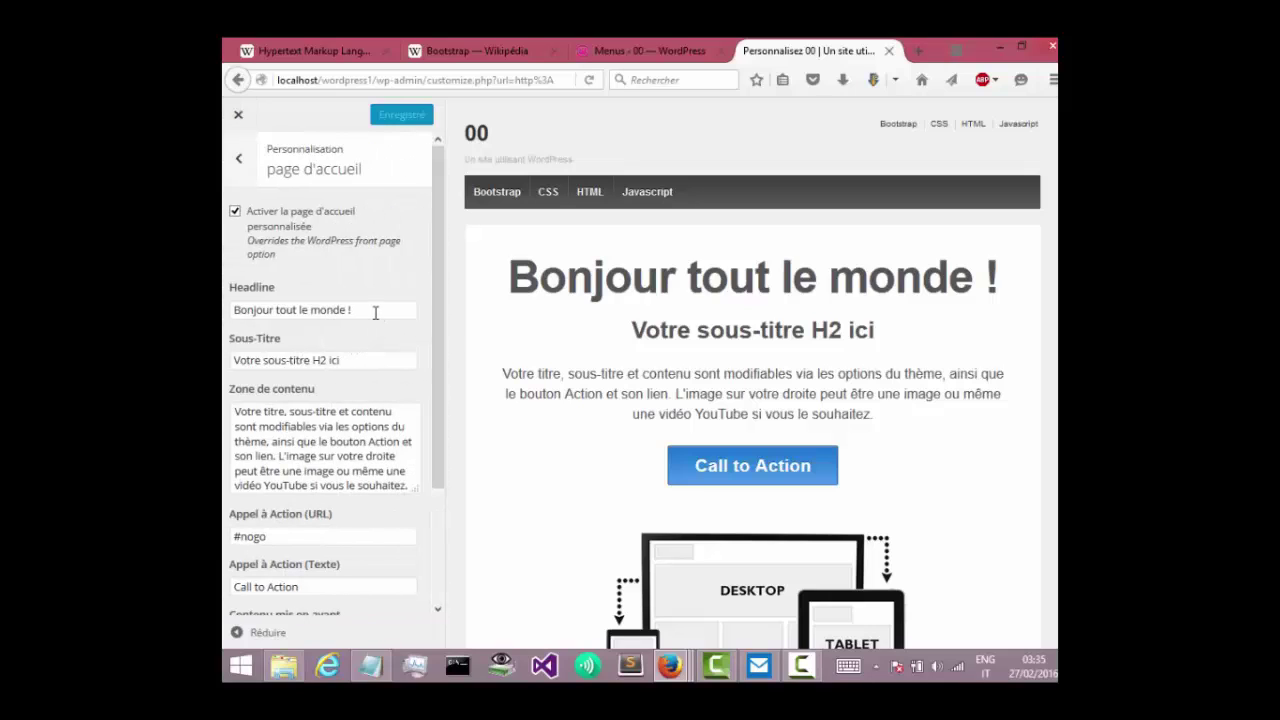
pyautogui.moveTo(375, 313); pyautogui.dragTo(224, 321)
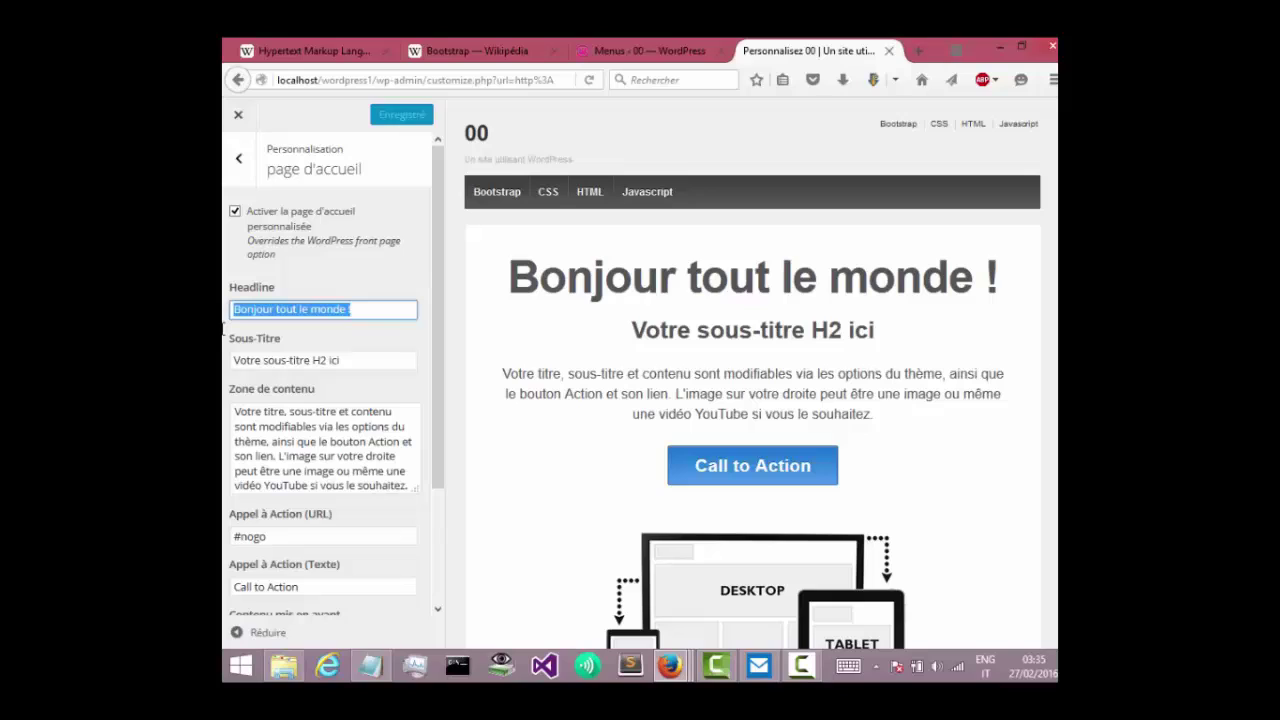
pyautogui.moveTo(356, 360); pyautogui.dragTo(228, 362)
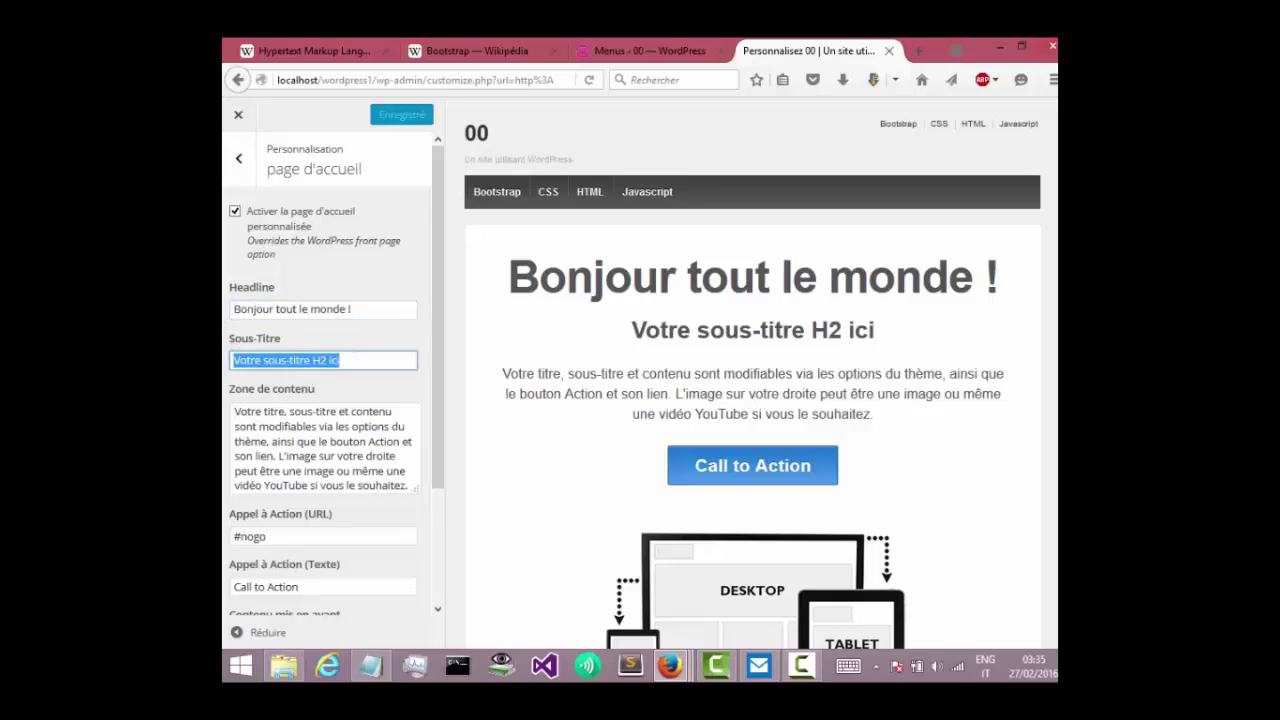
pyautogui.write('mon p')
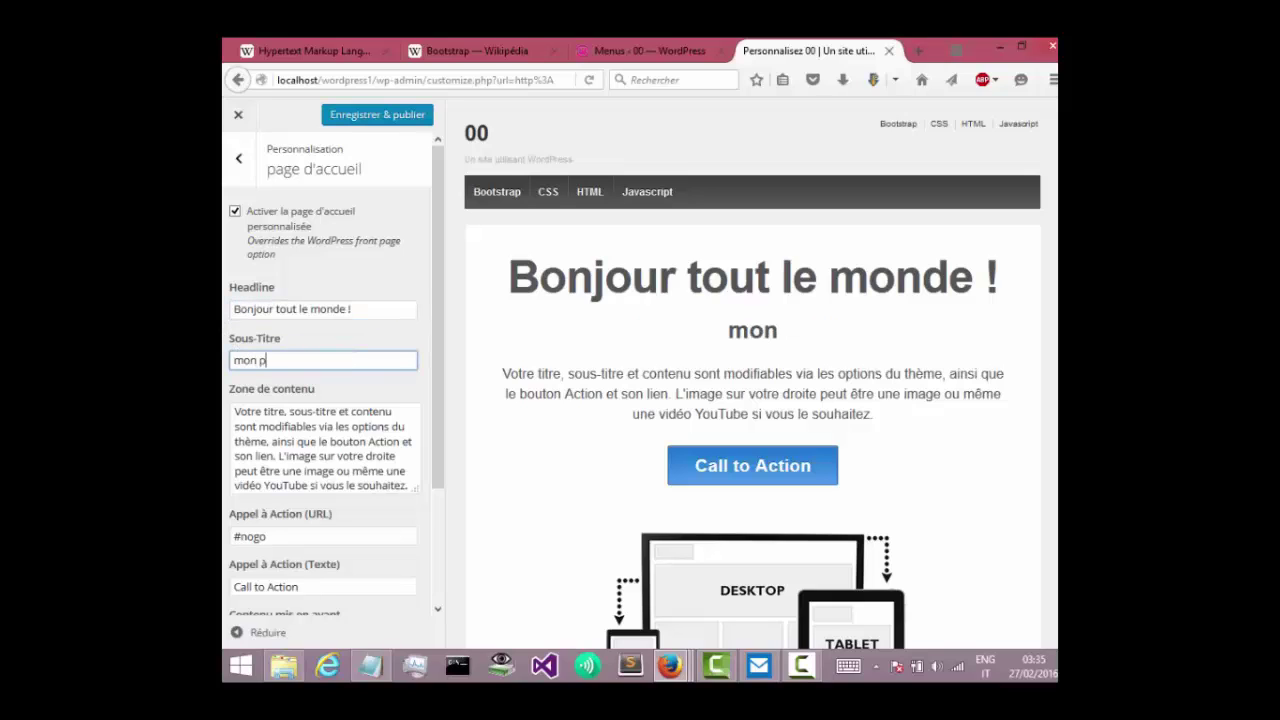
pyautogui.write('ren')
pyautogui.press('BackSpace')
pyautogui.write('m')
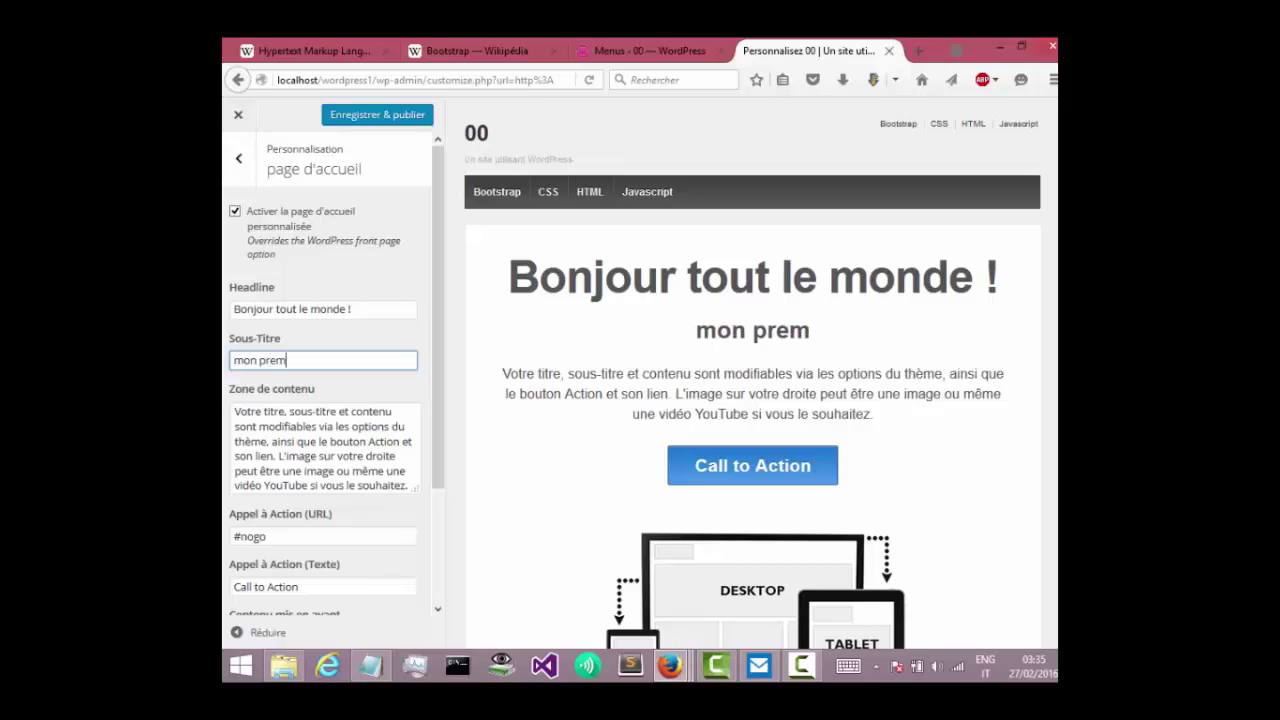
pyautogui.write('ier s')
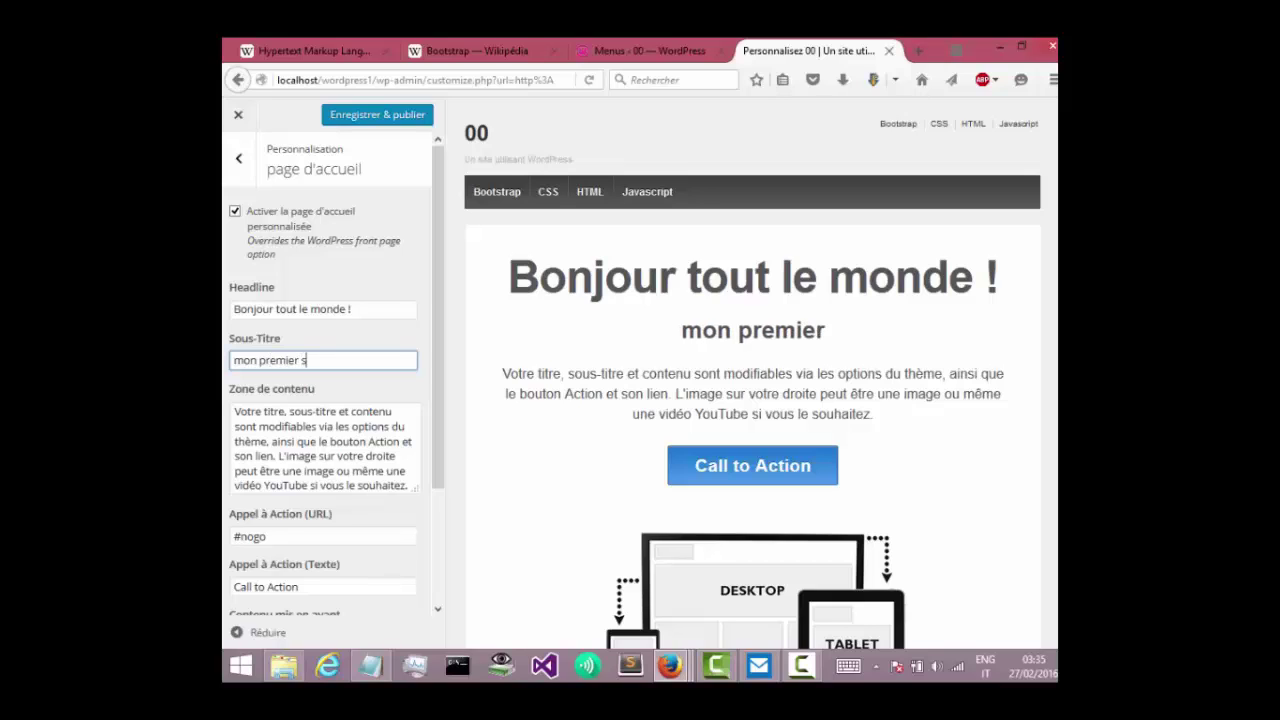
pyautogui.write('ite s')
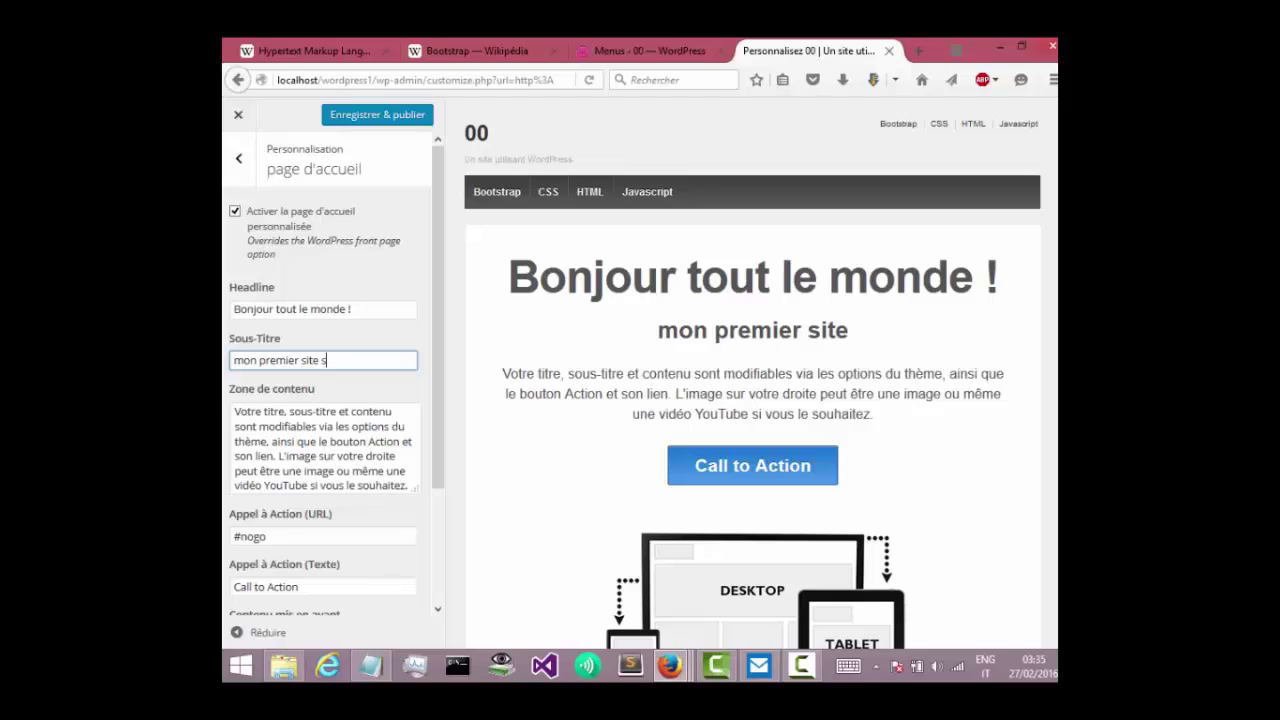
pyautogui.write('ur w')
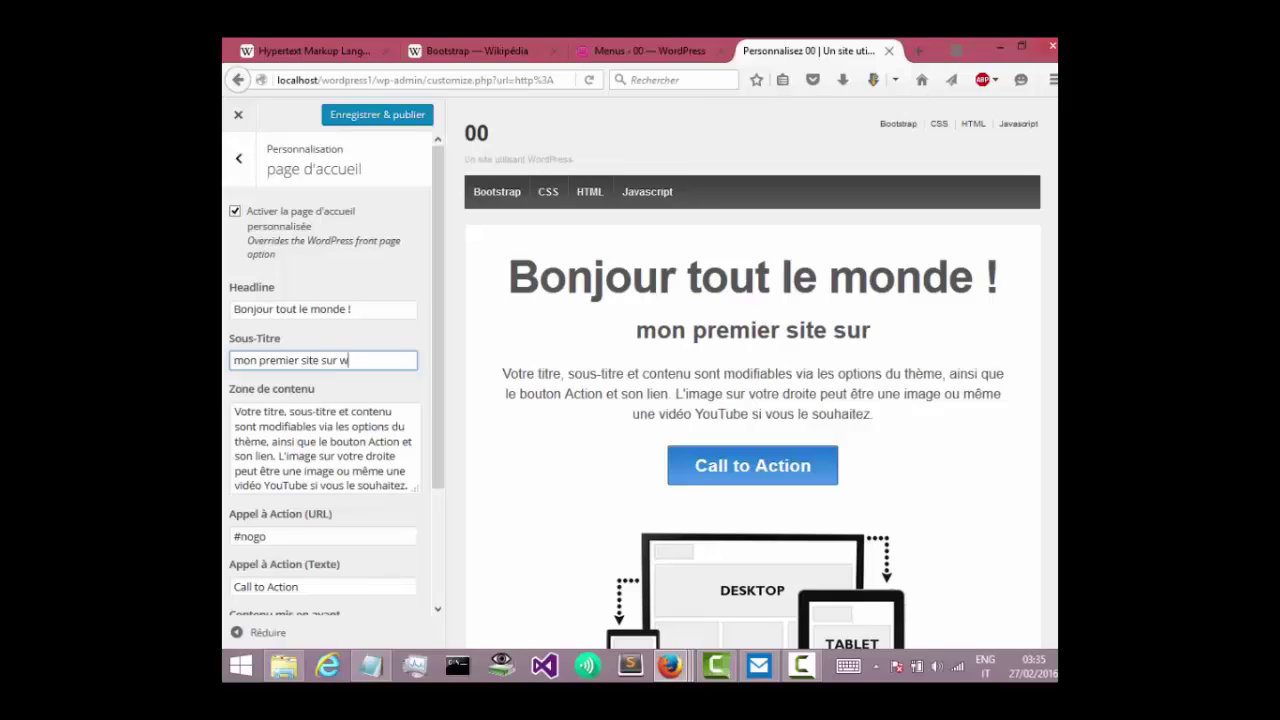
pyautogui.write('ord')
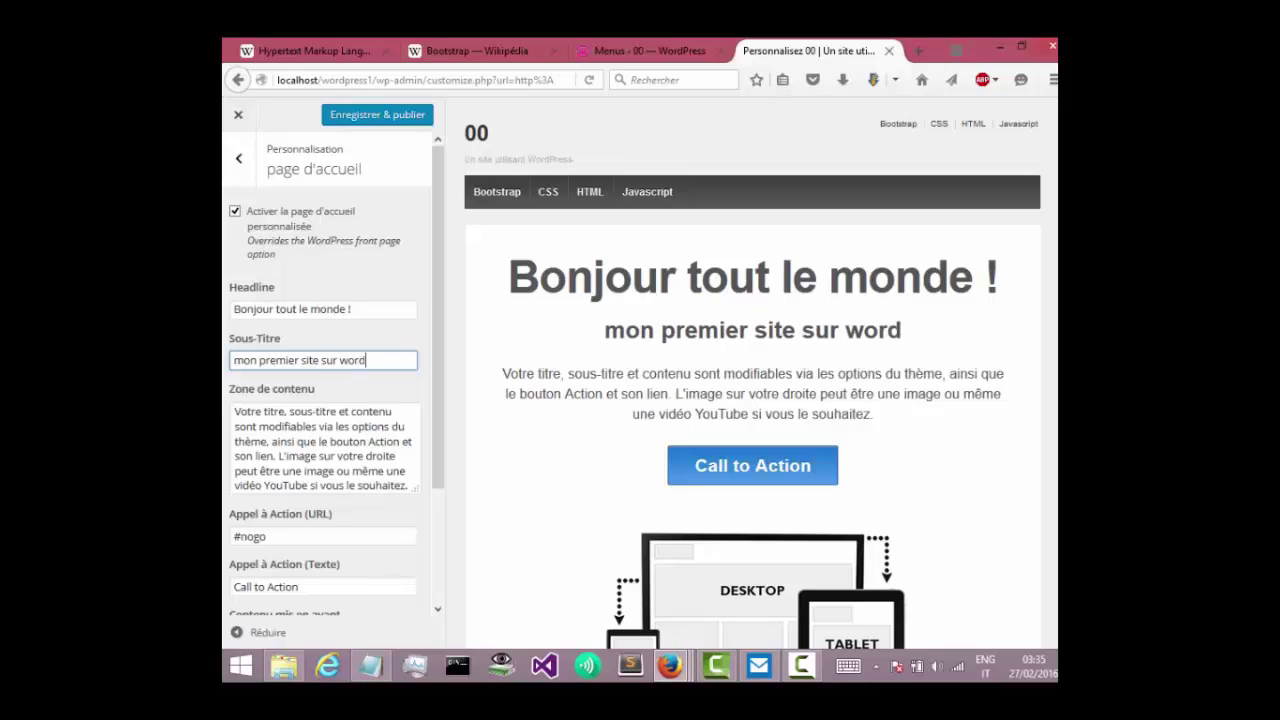
pyautogui.write('press')
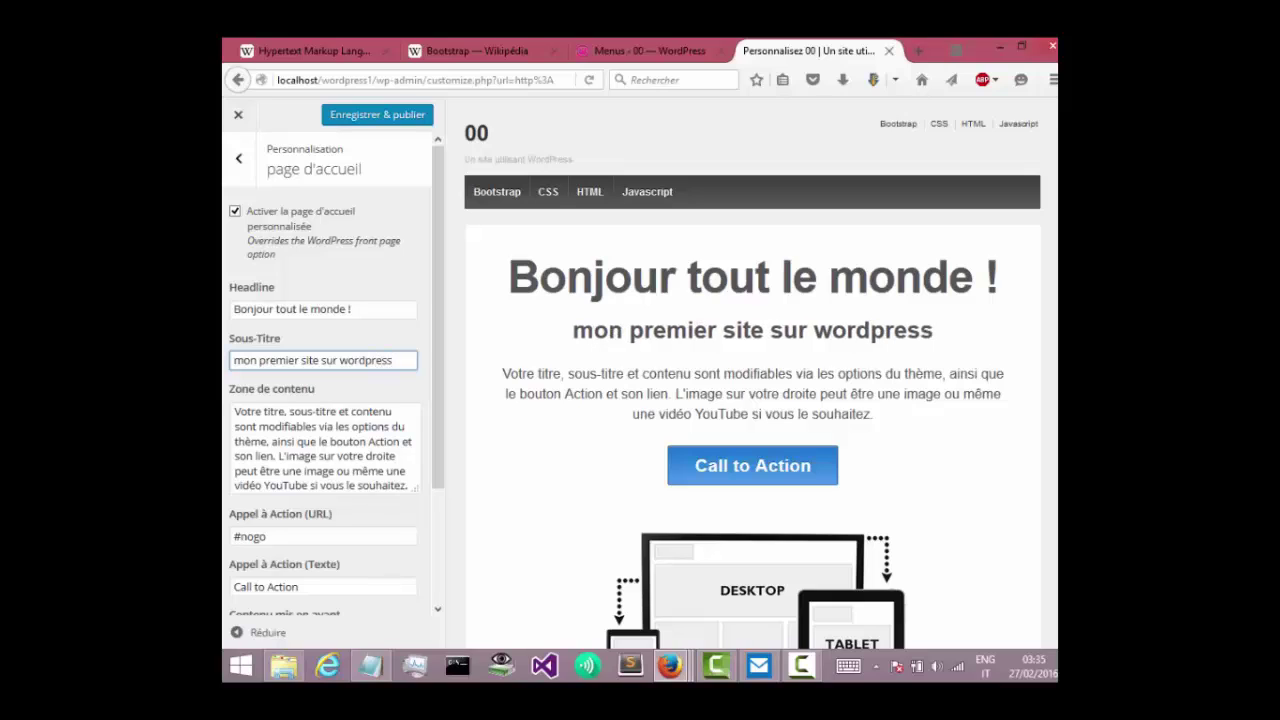
# Delete the old content text and copy the WordPress description paragraphs from Notepad.
pyautogui.doubleClick(312, 456)
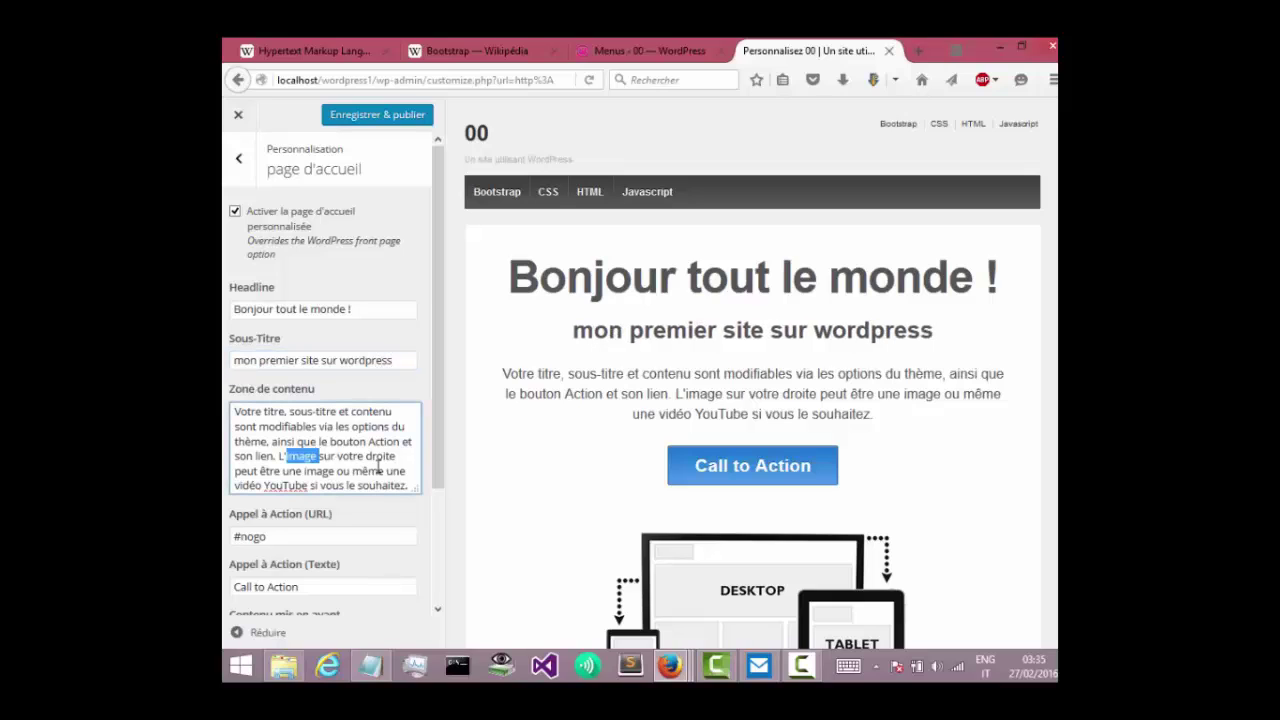
pyautogui.moveTo(415, 489); pyautogui.dragTo(410, 469)
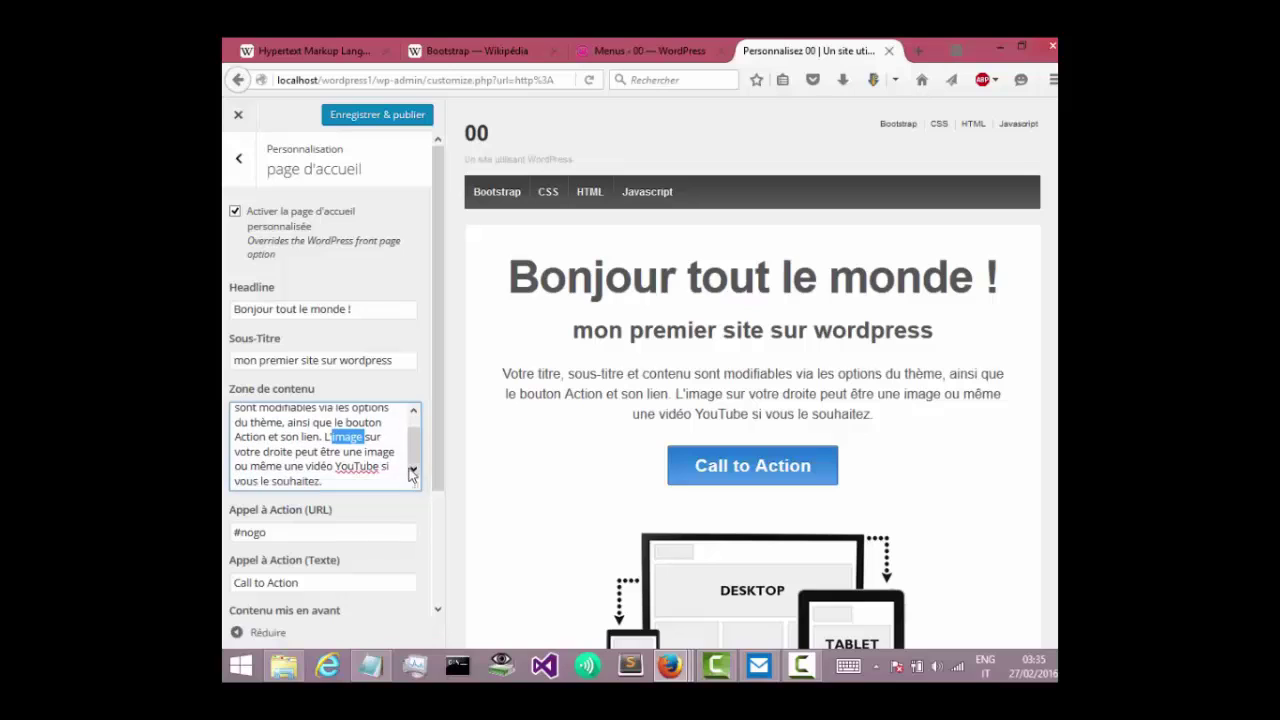
pyautogui.moveTo(336, 481); pyautogui.dragTo(222, 371)
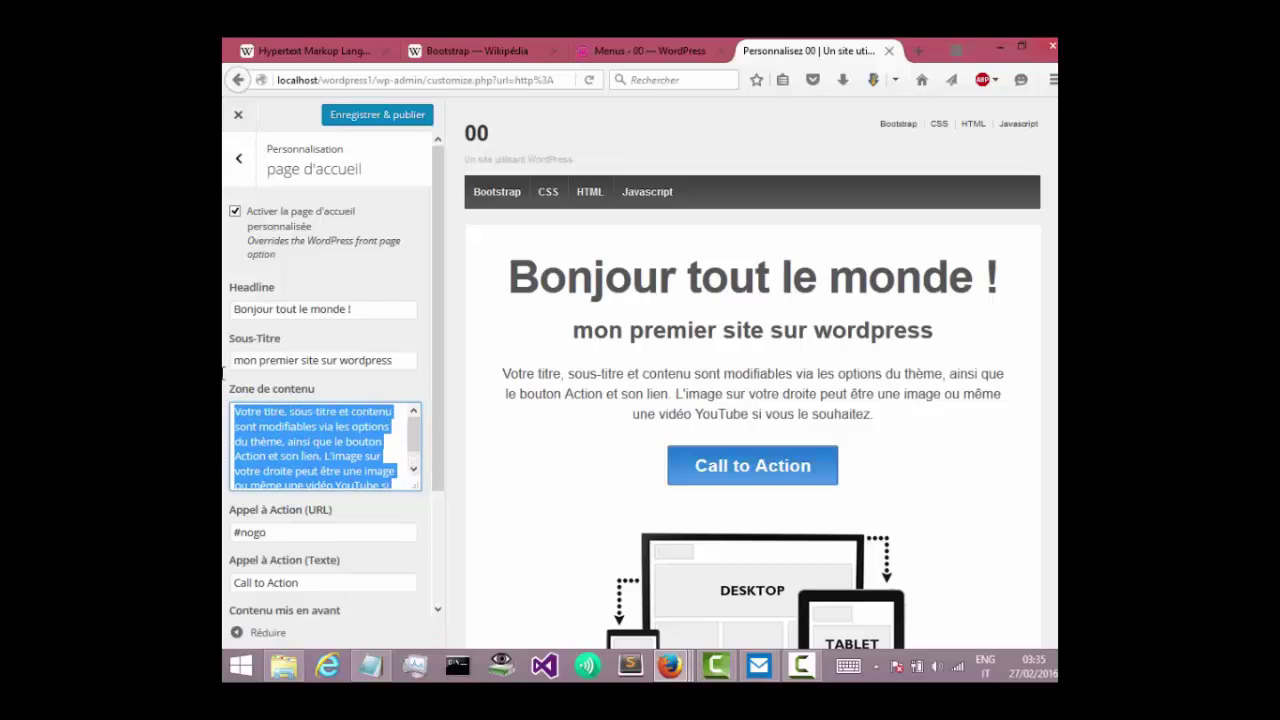
pyautogui.press('BackSpace')
pyautogui.click(369, 665)
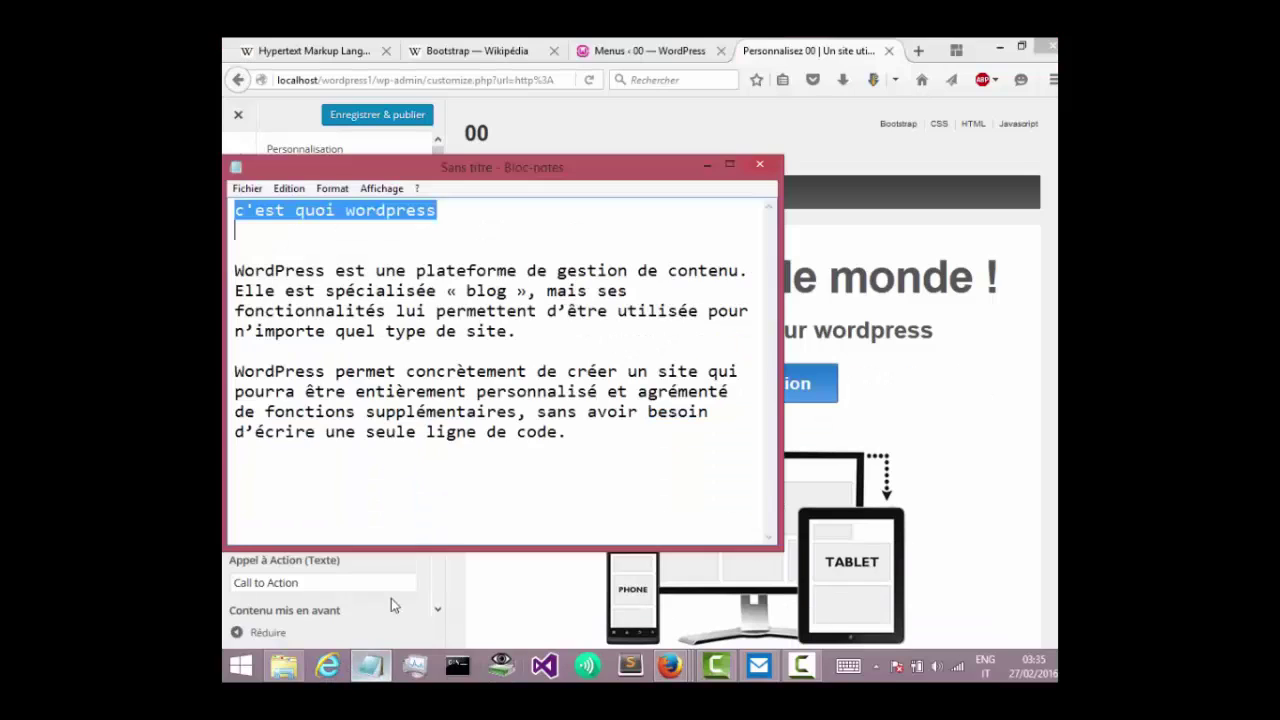
pyautogui.moveTo(558, 432); pyautogui.dragTo(226, 266)
pyautogui.hotkey('ctrl', 'c')
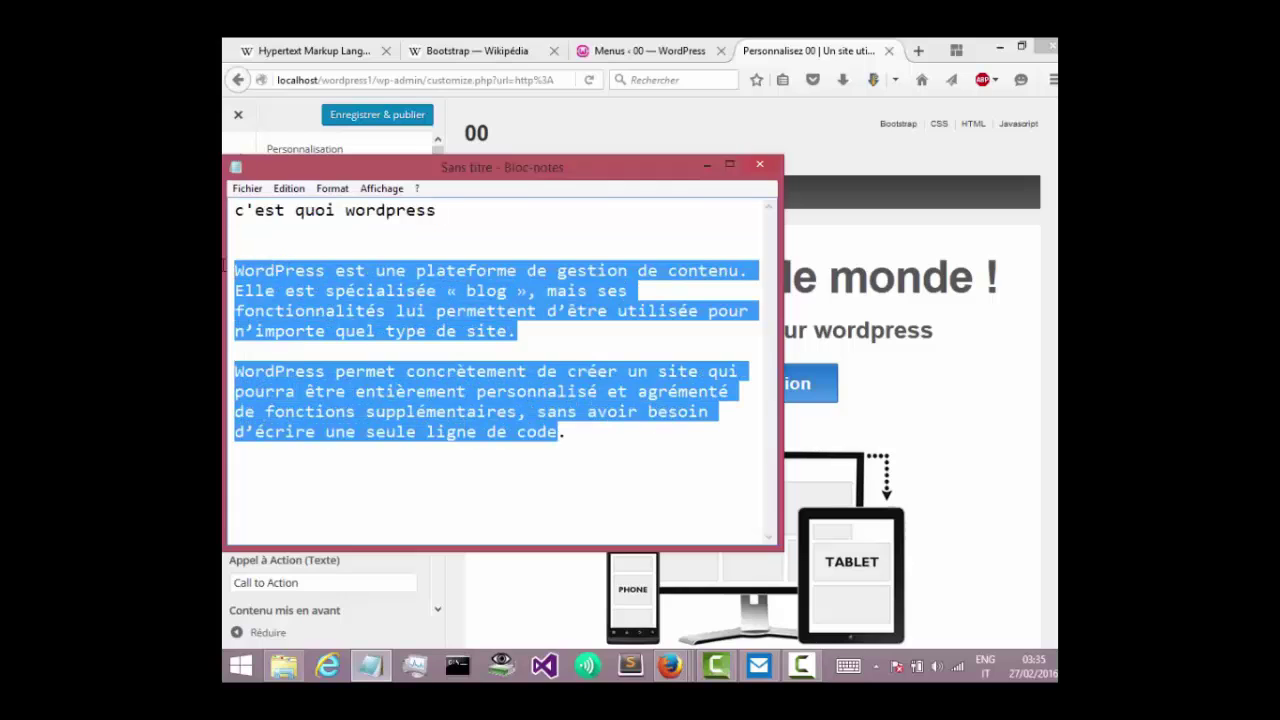
pyautogui.click(707, 165)
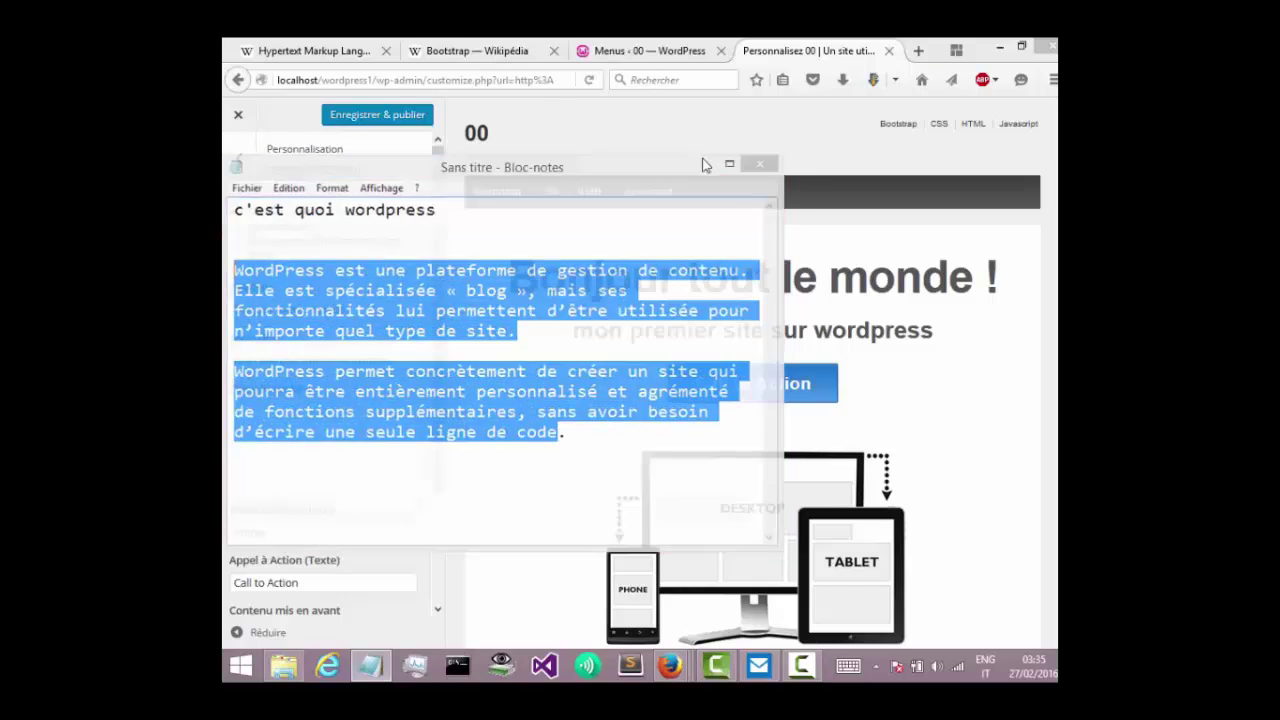
# Paste the WordPress description into the content area and publish the front page.
pyautogui.hotkey('ctrl', 'v')
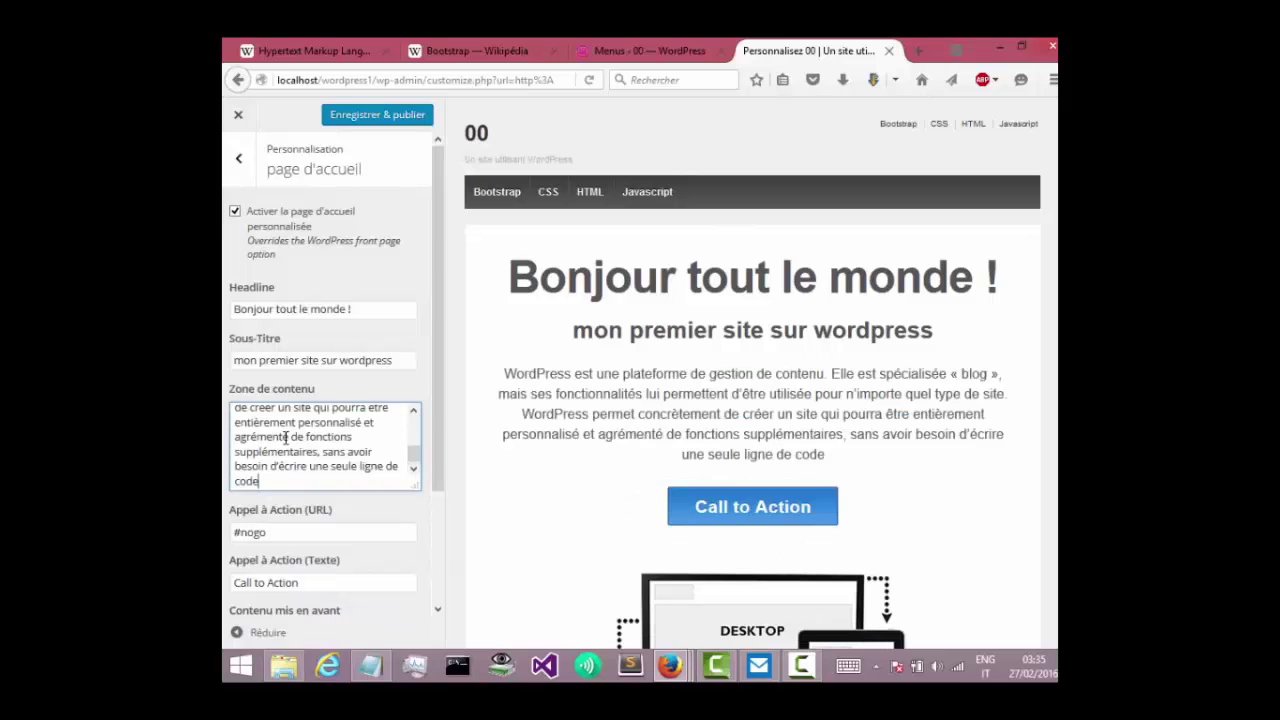
pyautogui.moveTo(433, 453); pyautogui.dragTo(446, 323)
pyautogui.click(399, 114)
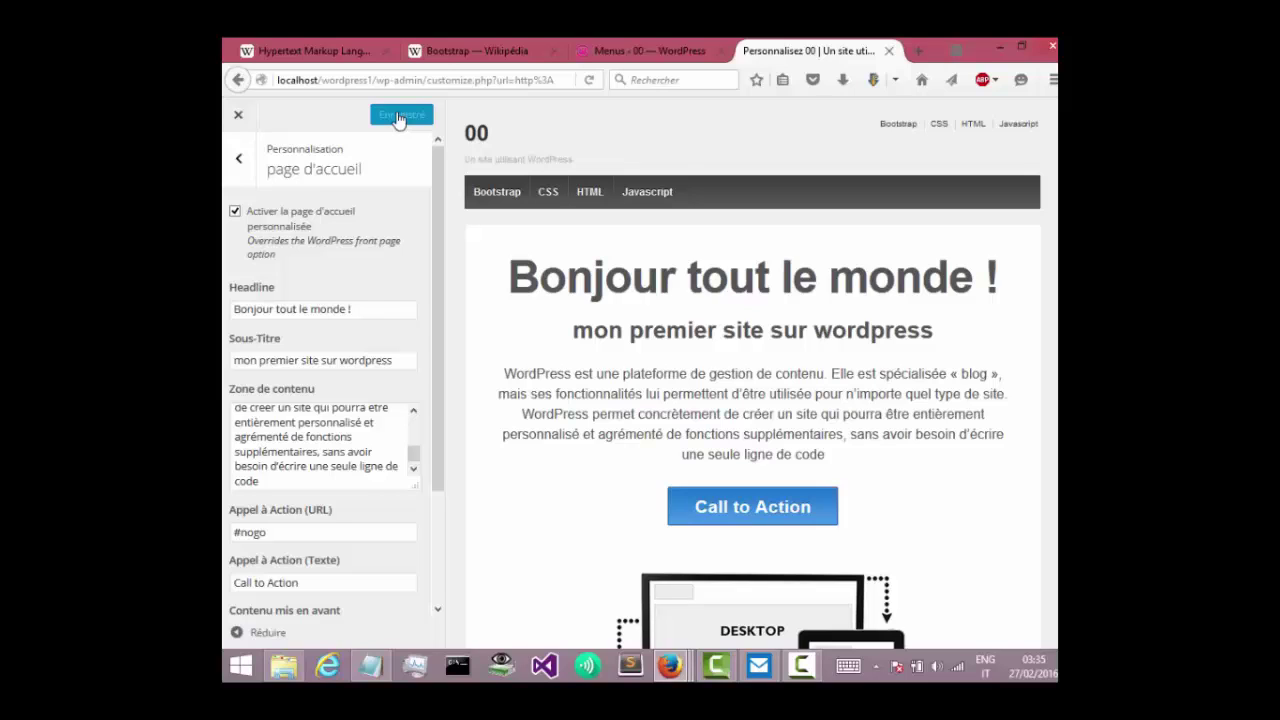
# Return from the Menus page to the customizer's main section list.
pyautogui.click(655, 47)
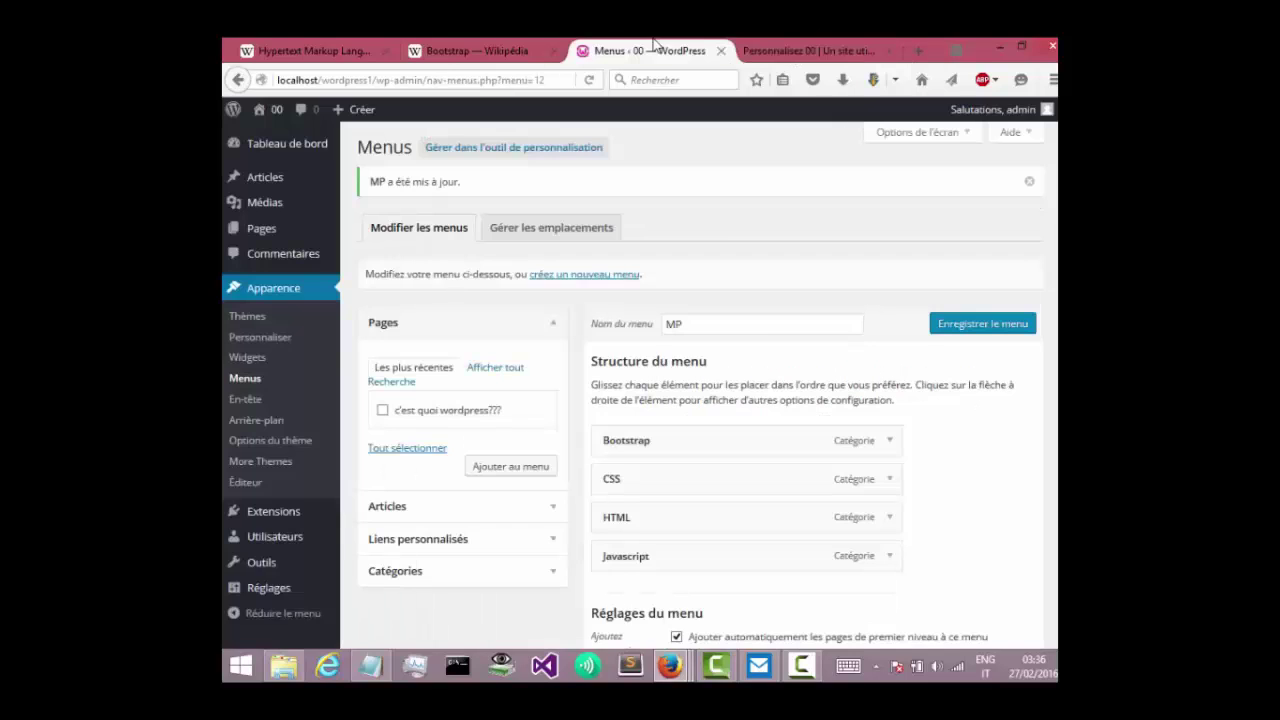
pyautogui.click(815, 50)
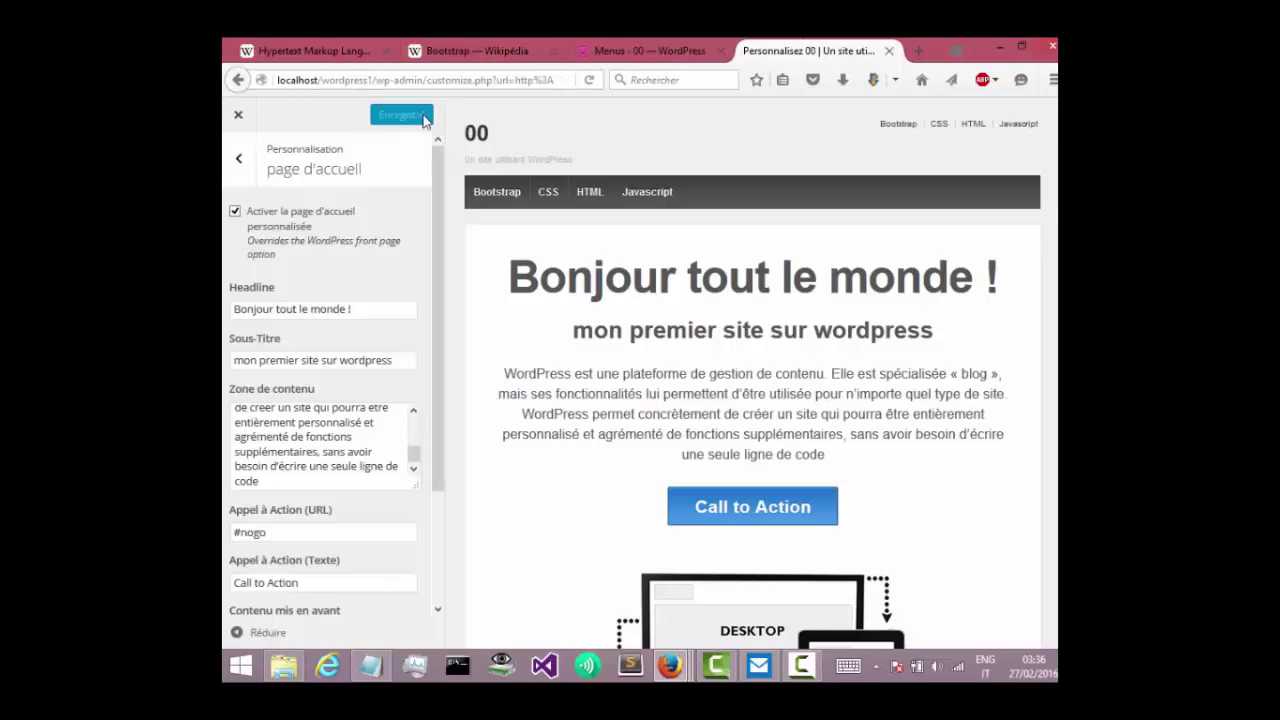
pyautogui.click(233, 150)
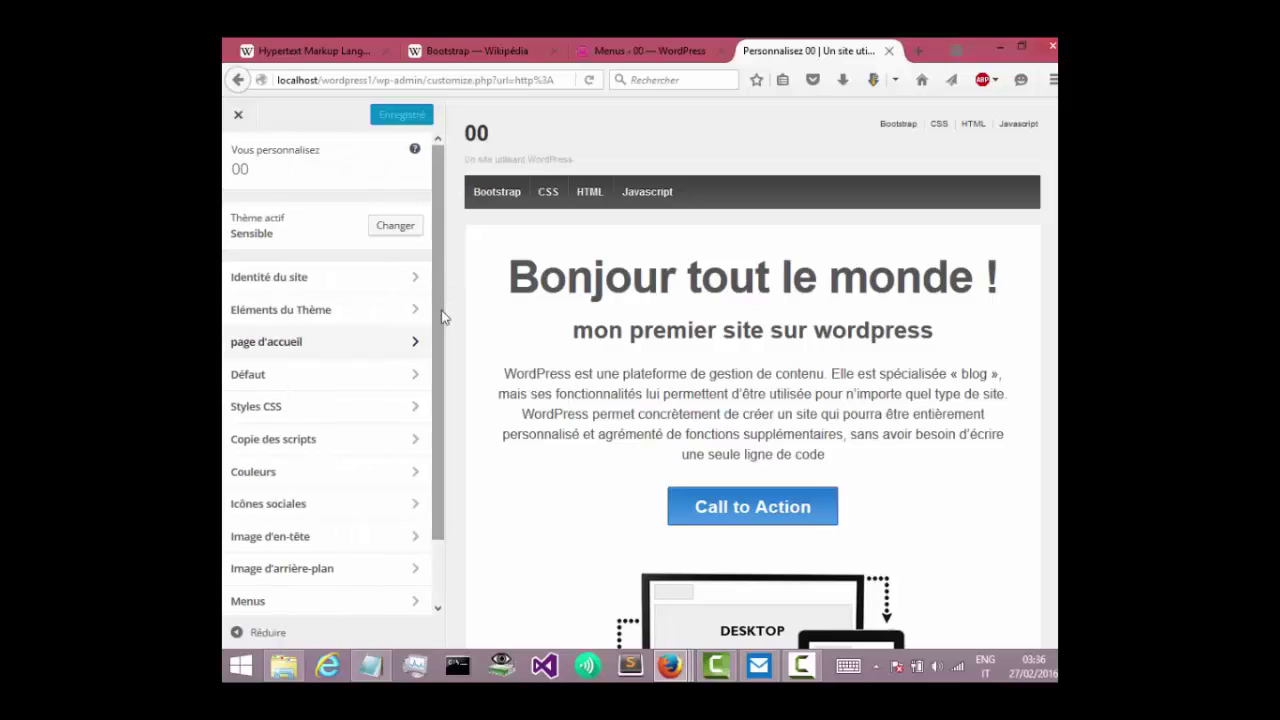
# Glance at the Couleurs background colour picker, then scroll down the section list.
pyautogui.scroll(-2, 400, 343)
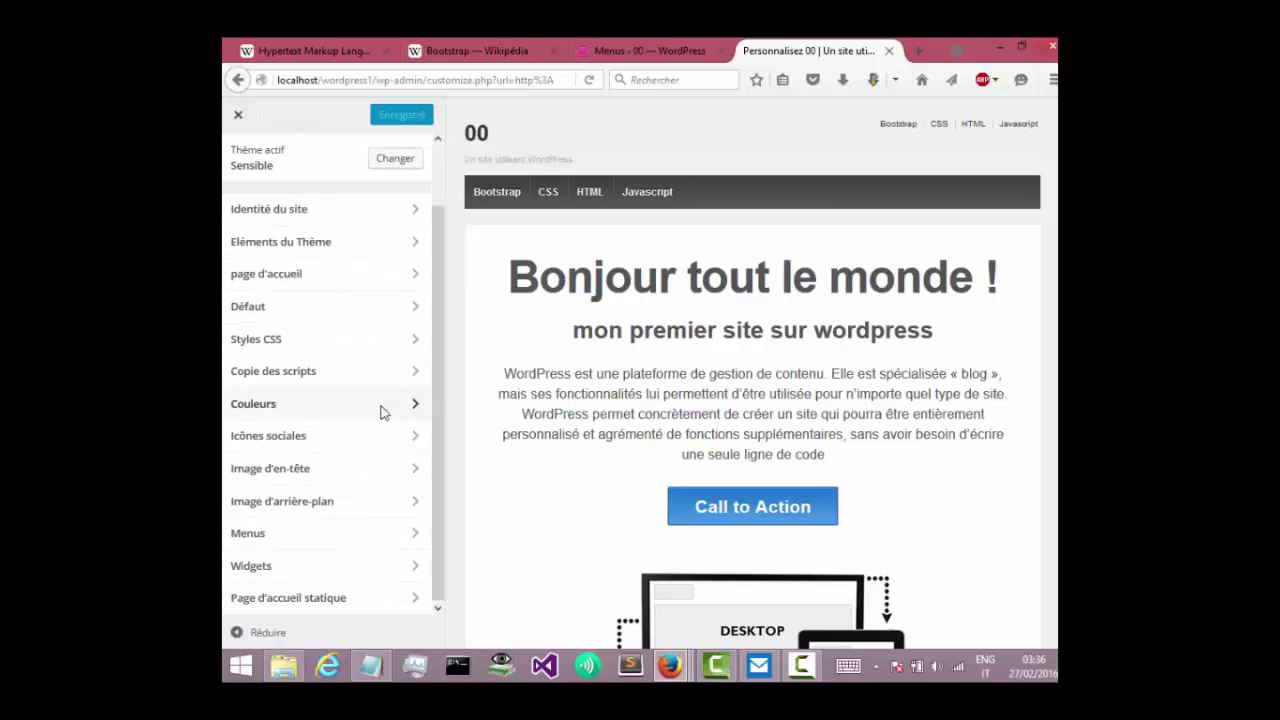
pyautogui.click(383, 406)
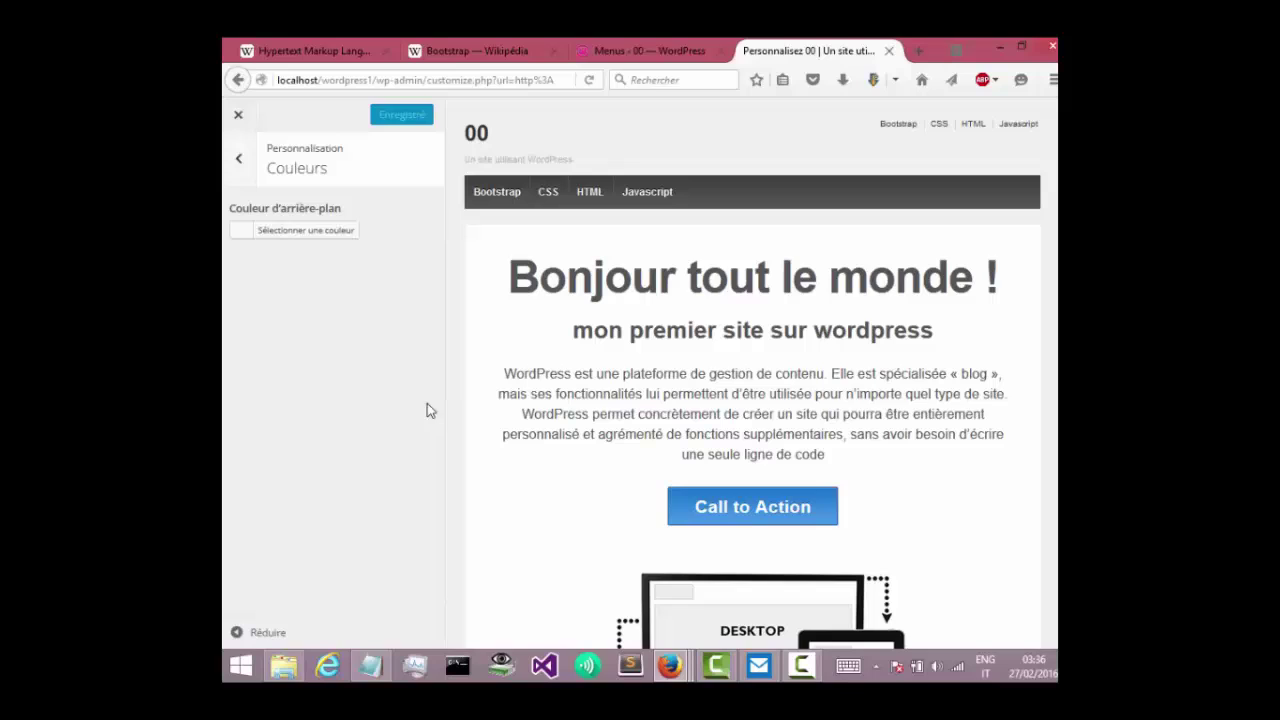
pyautogui.click(278, 233)
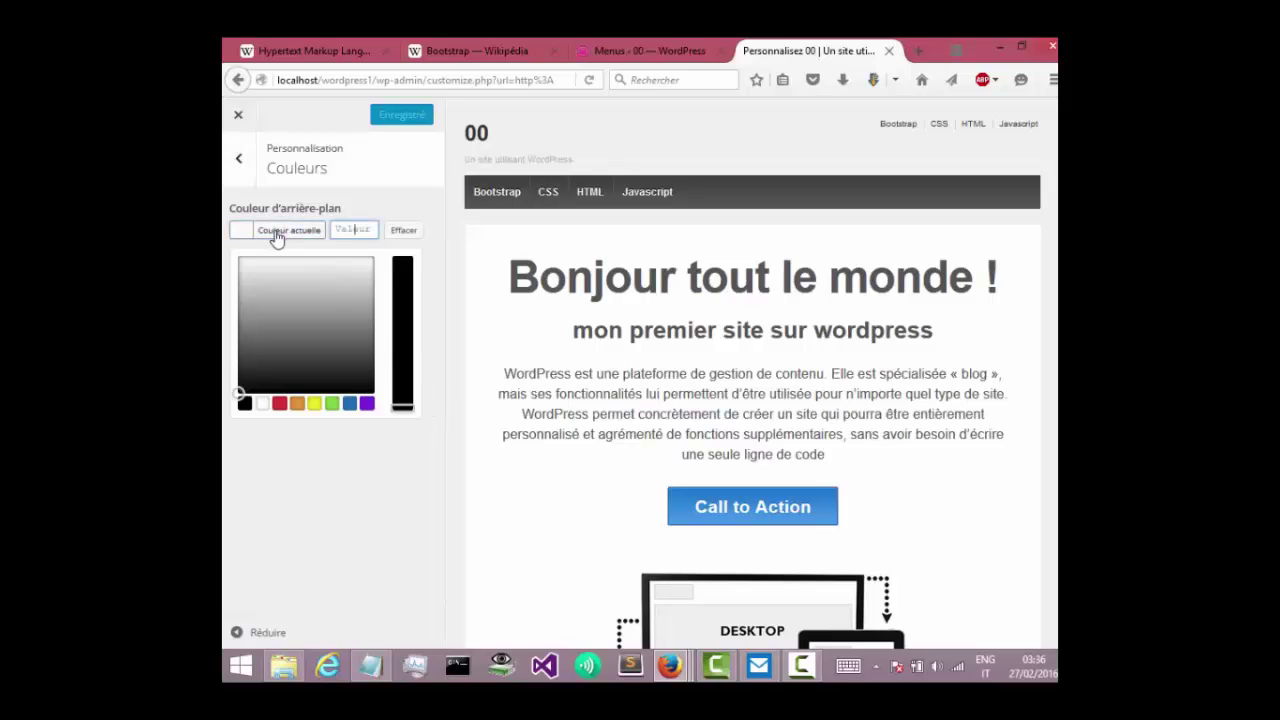
pyautogui.click(240, 158)
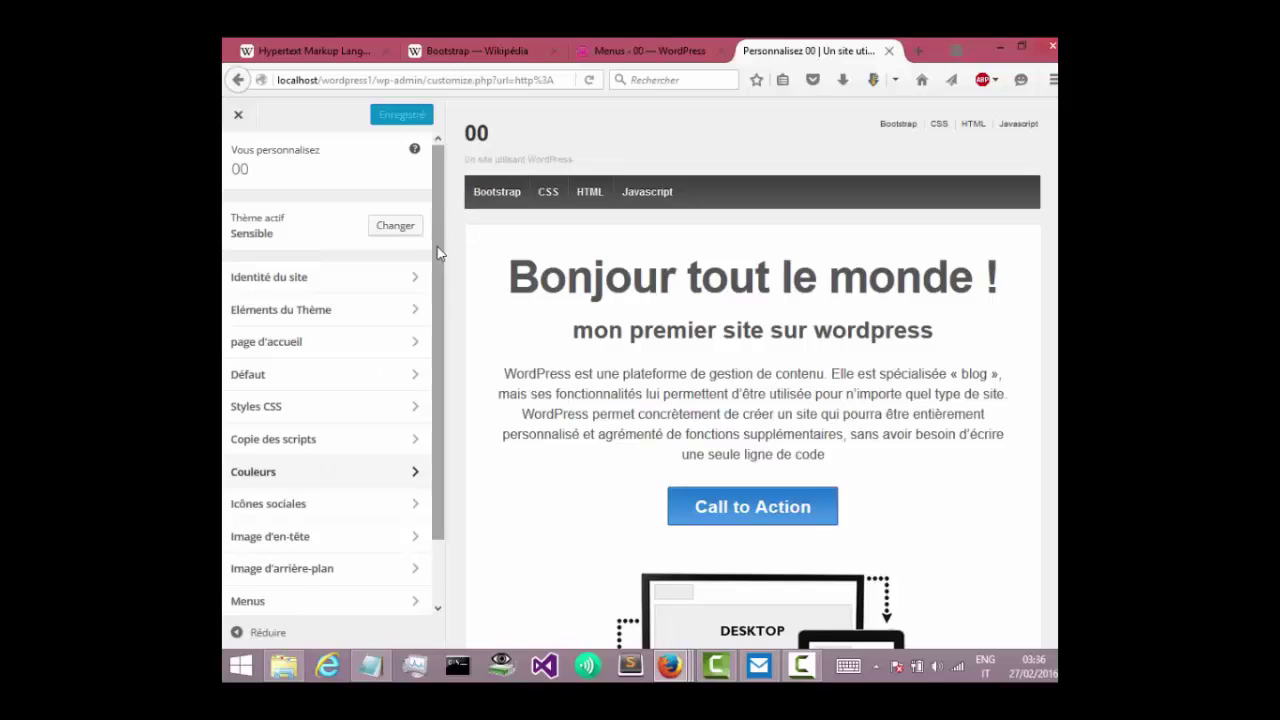
pyautogui.scroll(-2, 436, 300)
# Upload Capture.JPG from the Desktop as a new header image.
pyautogui.click(343, 472)
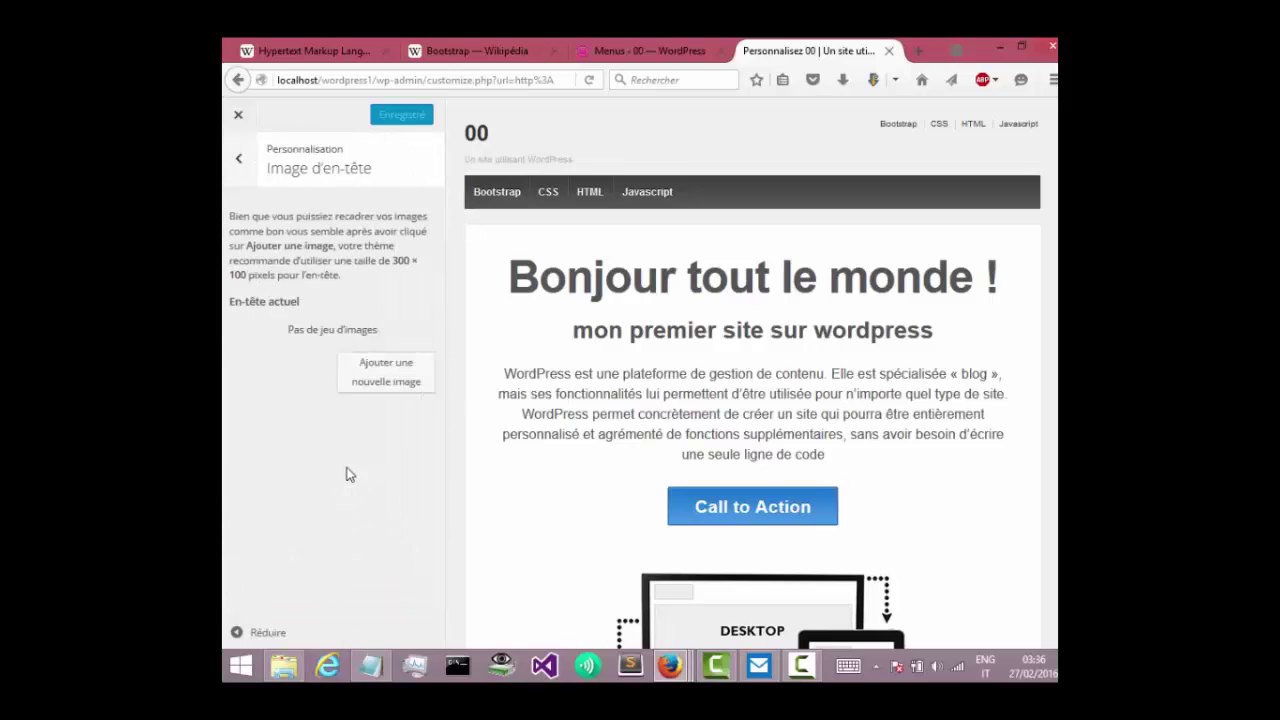
pyautogui.click(392, 378)
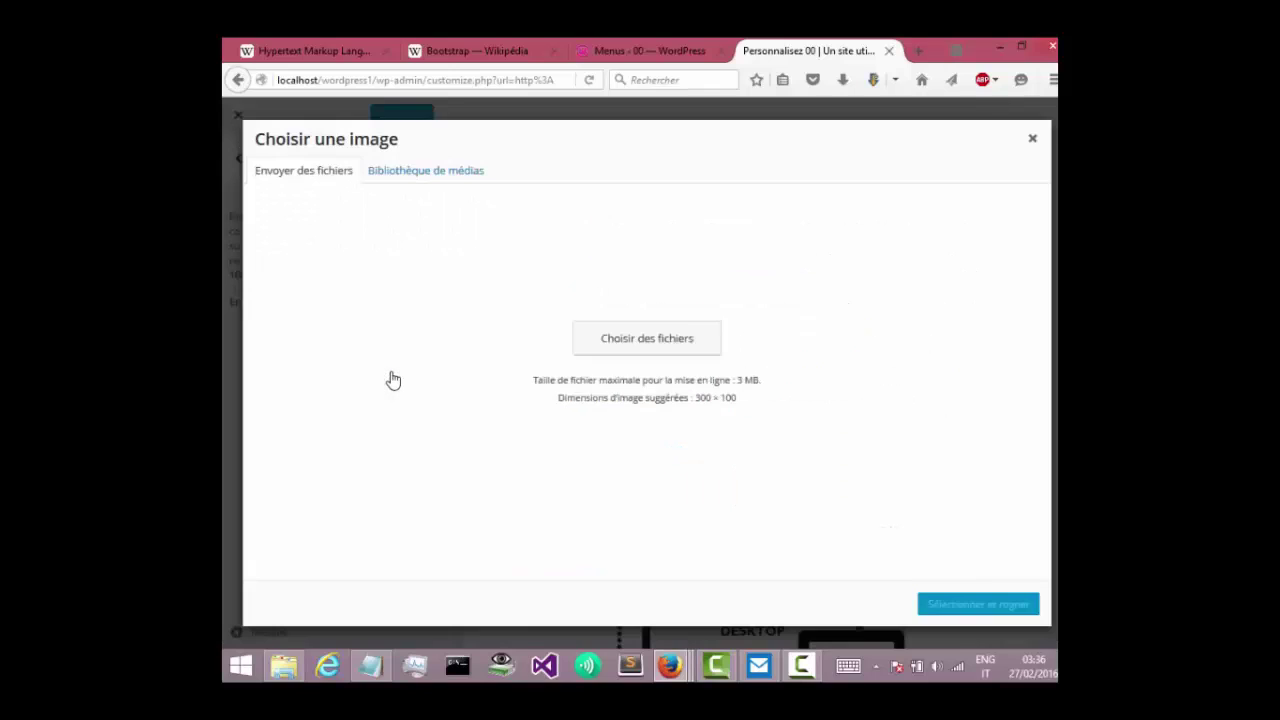
pyautogui.click(631, 389)
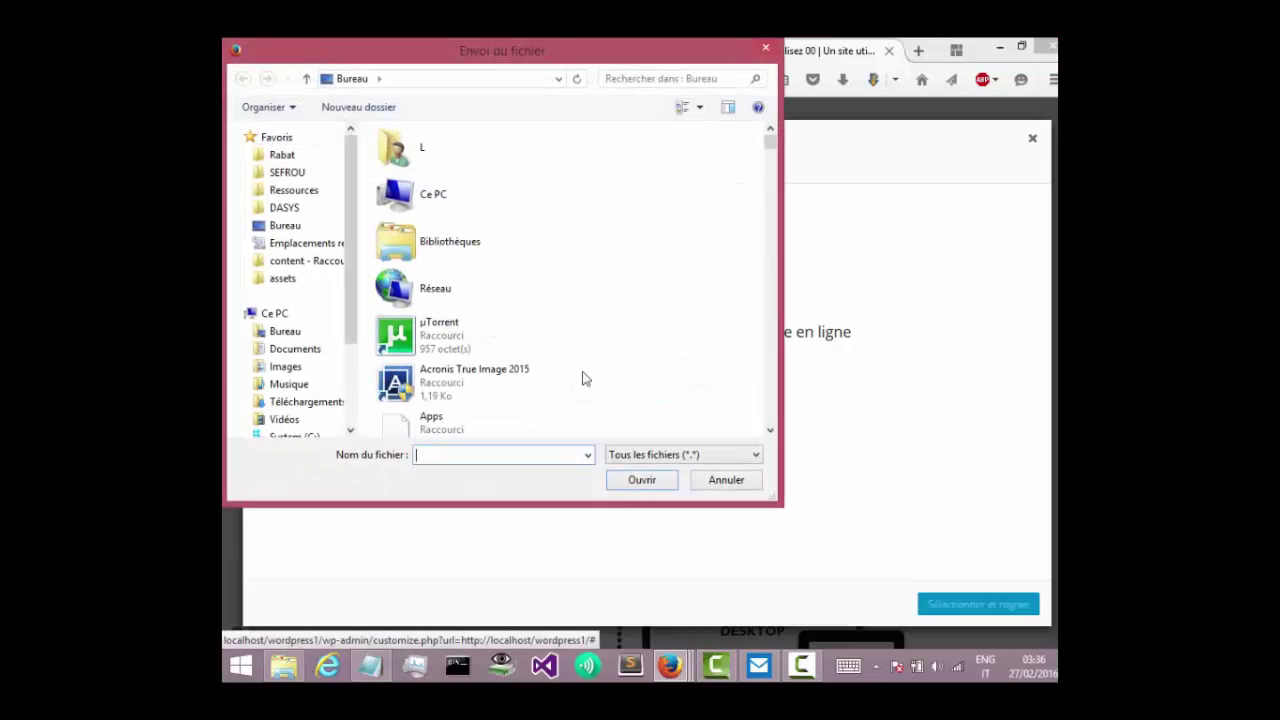
pyautogui.click(276, 334)
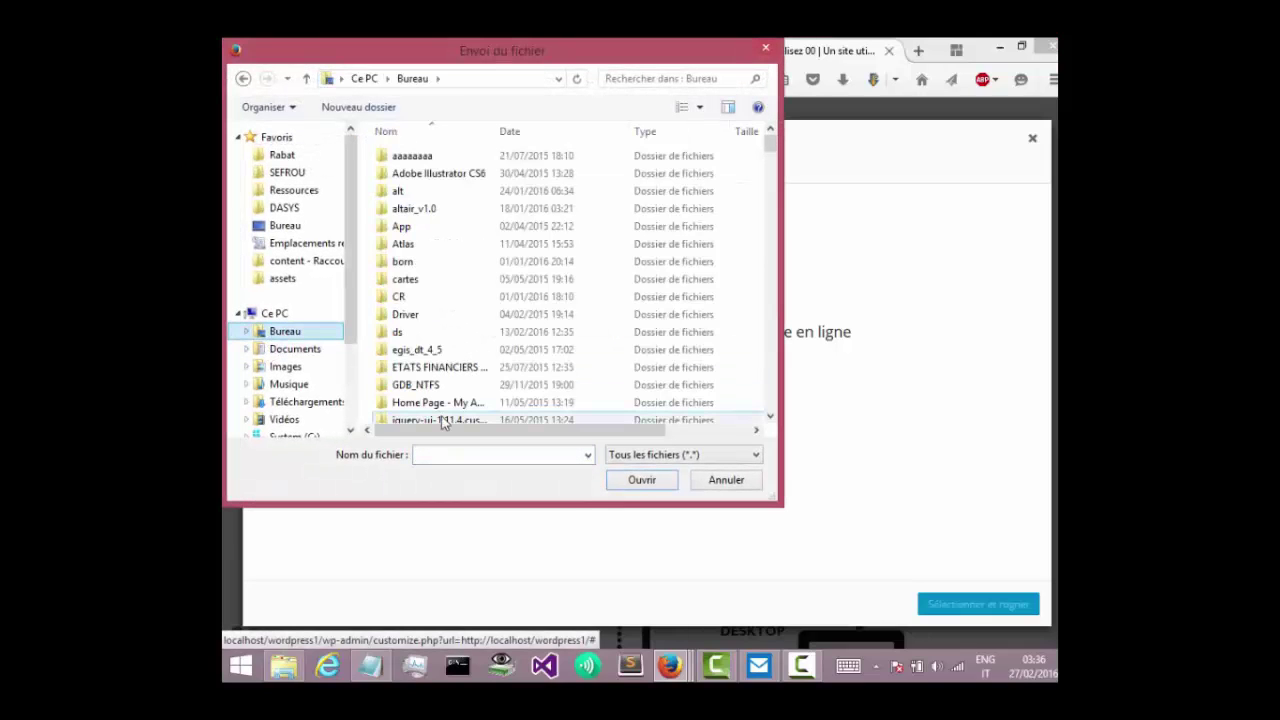
pyautogui.press('c')
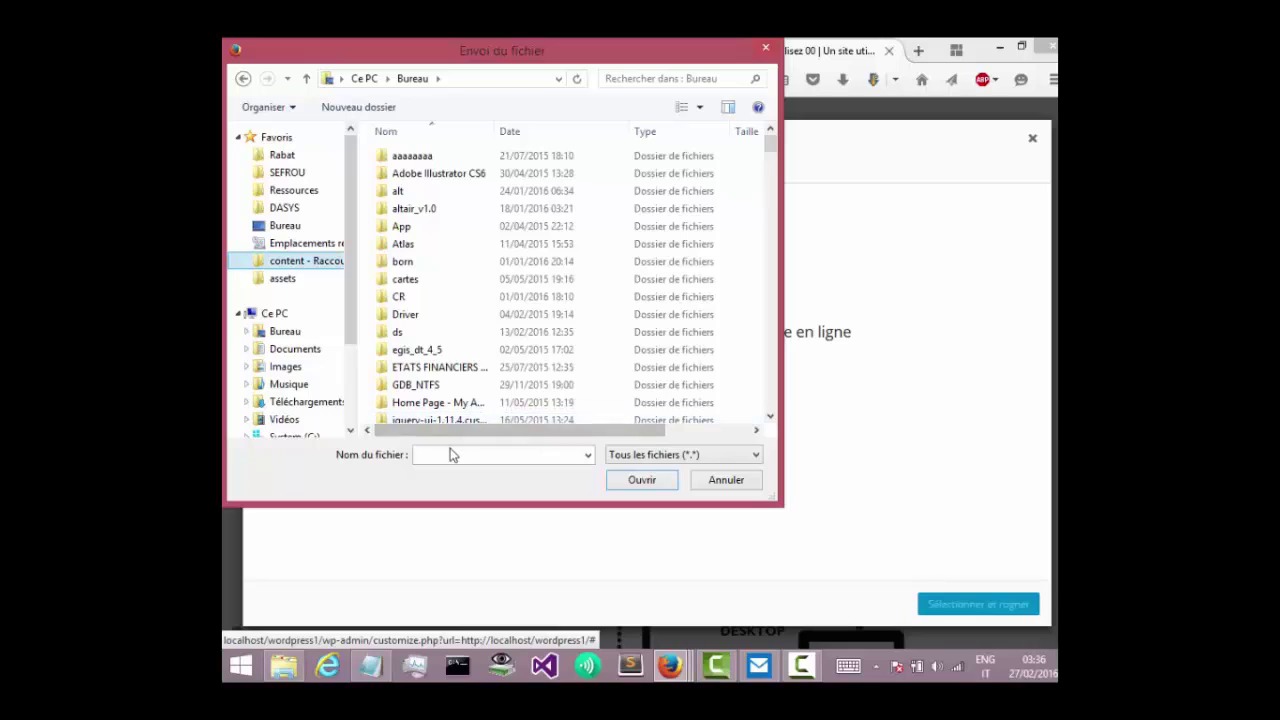
pyautogui.click(450, 454)
pyautogui.write('cap')
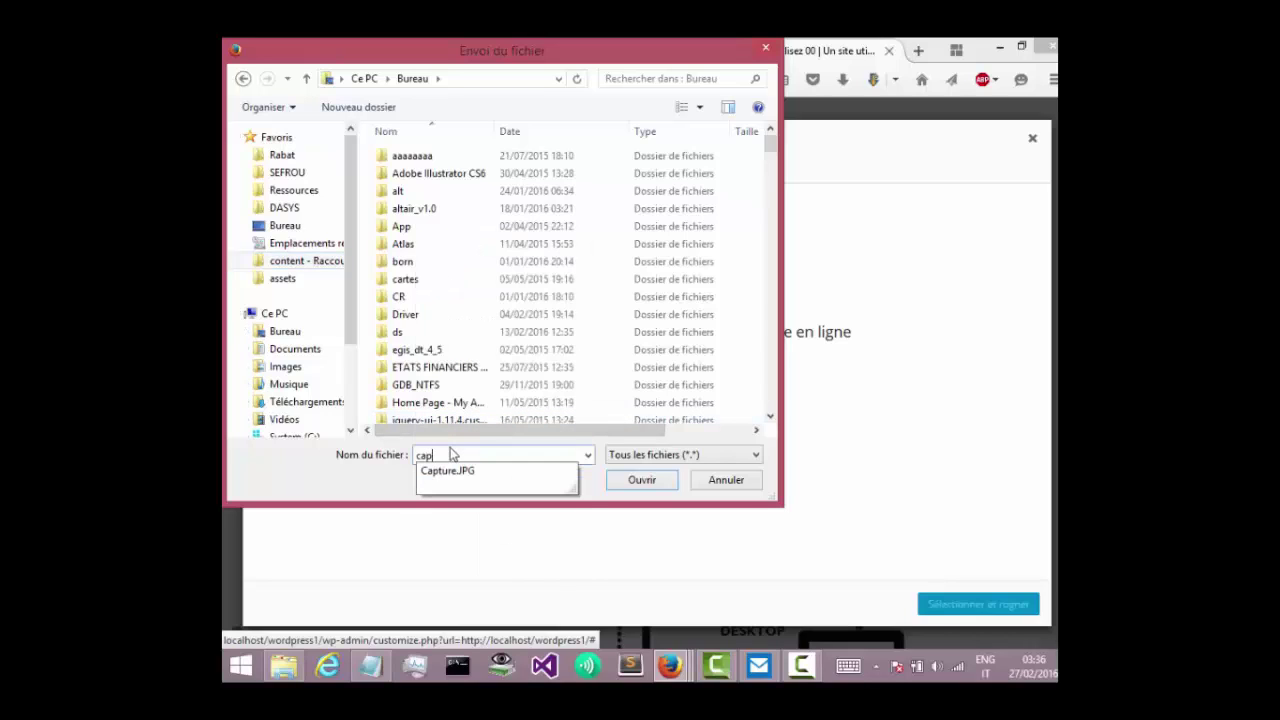
pyautogui.click(466, 480)
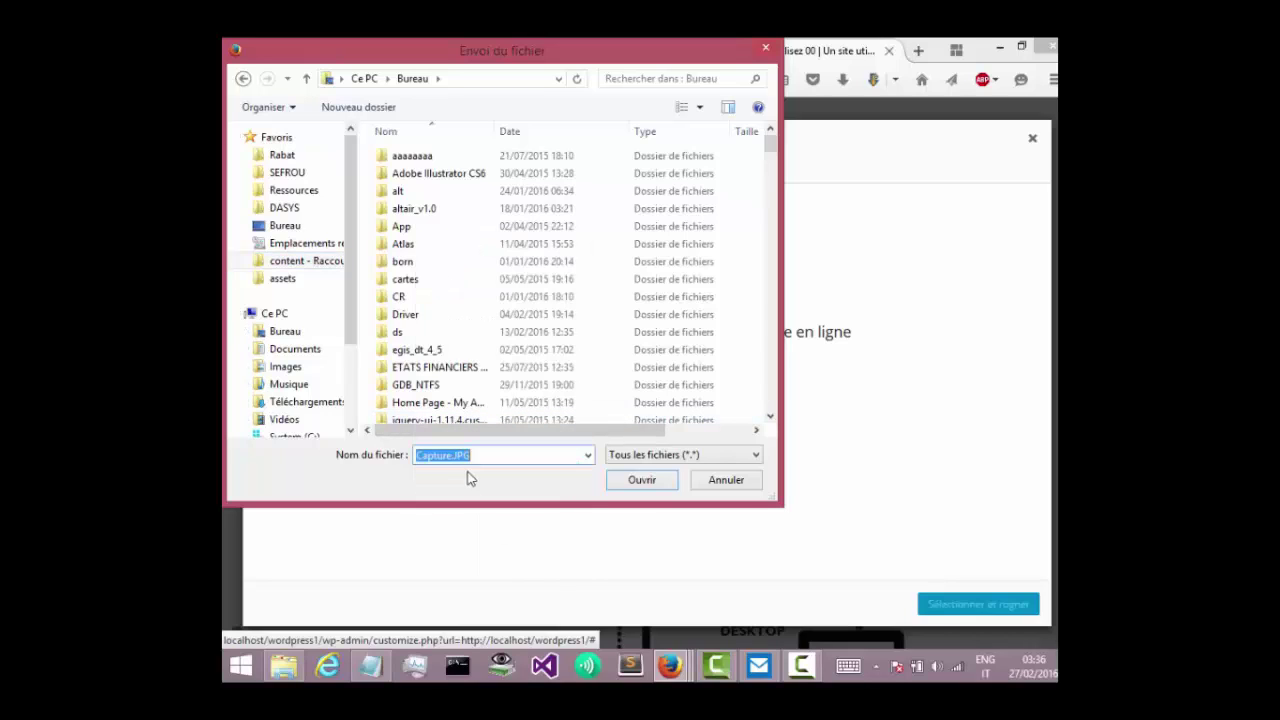
pyautogui.click(633, 482)
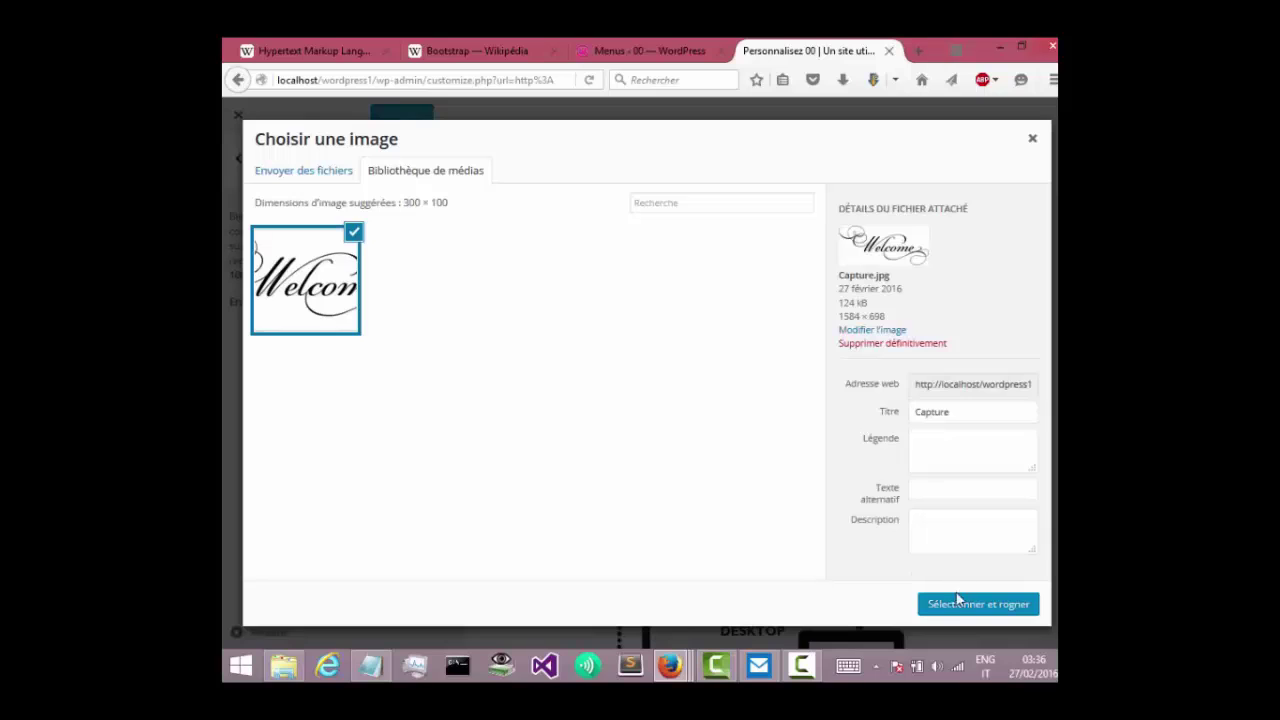
# Crop the uploaded image to cover the whole Welcome graphic and apply it.
pyautogui.click(962, 603)
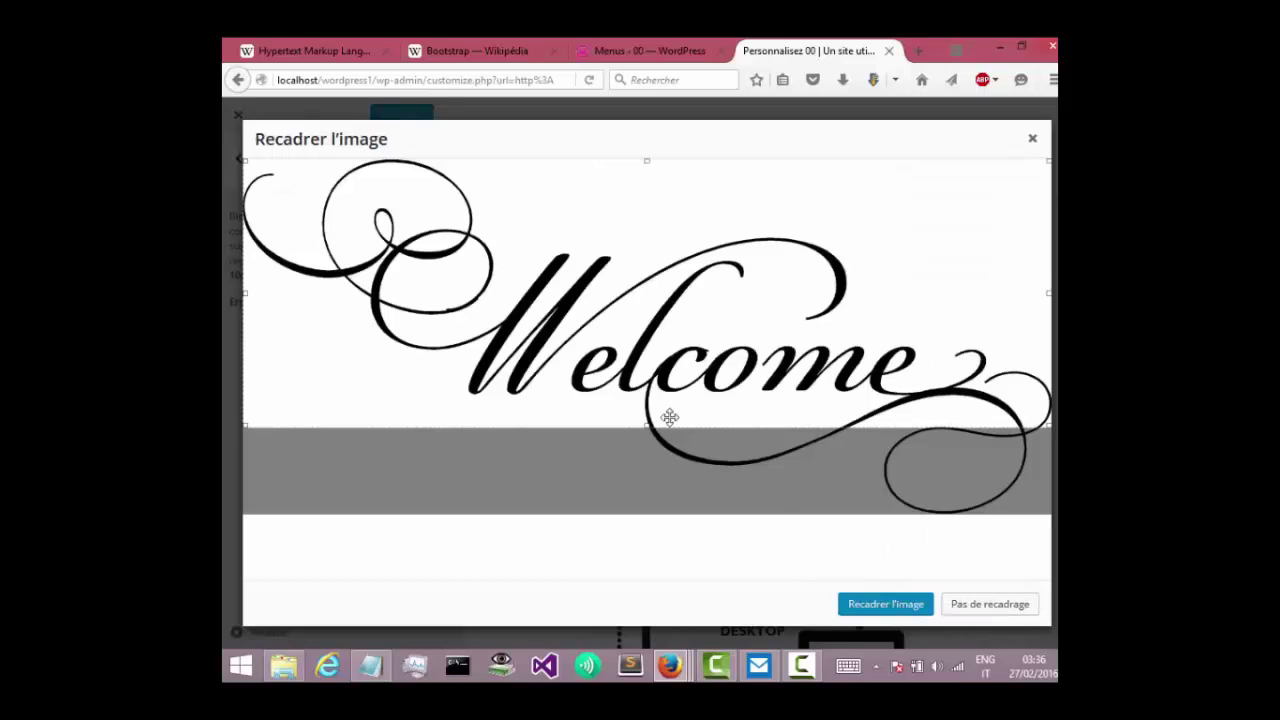
pyautogui.moveTo(648, 432); pyautogui.dragTo(652, 516)
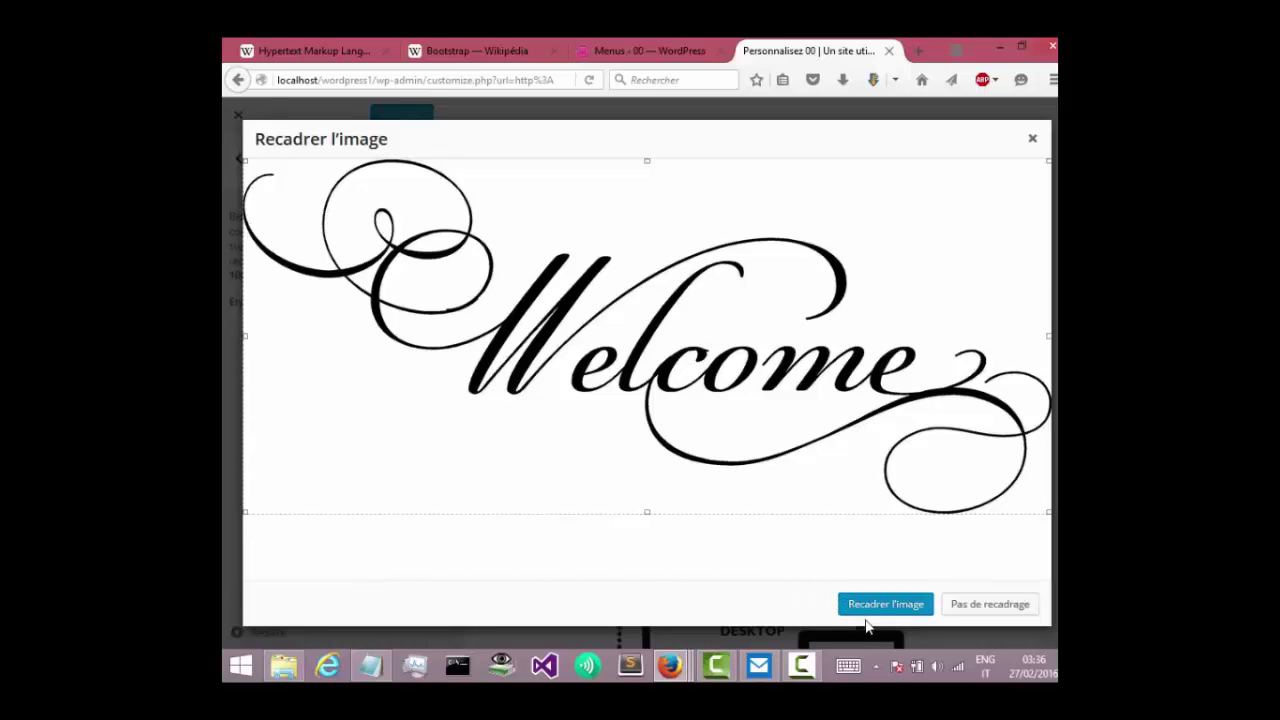
pyautogui.click(866, 606)
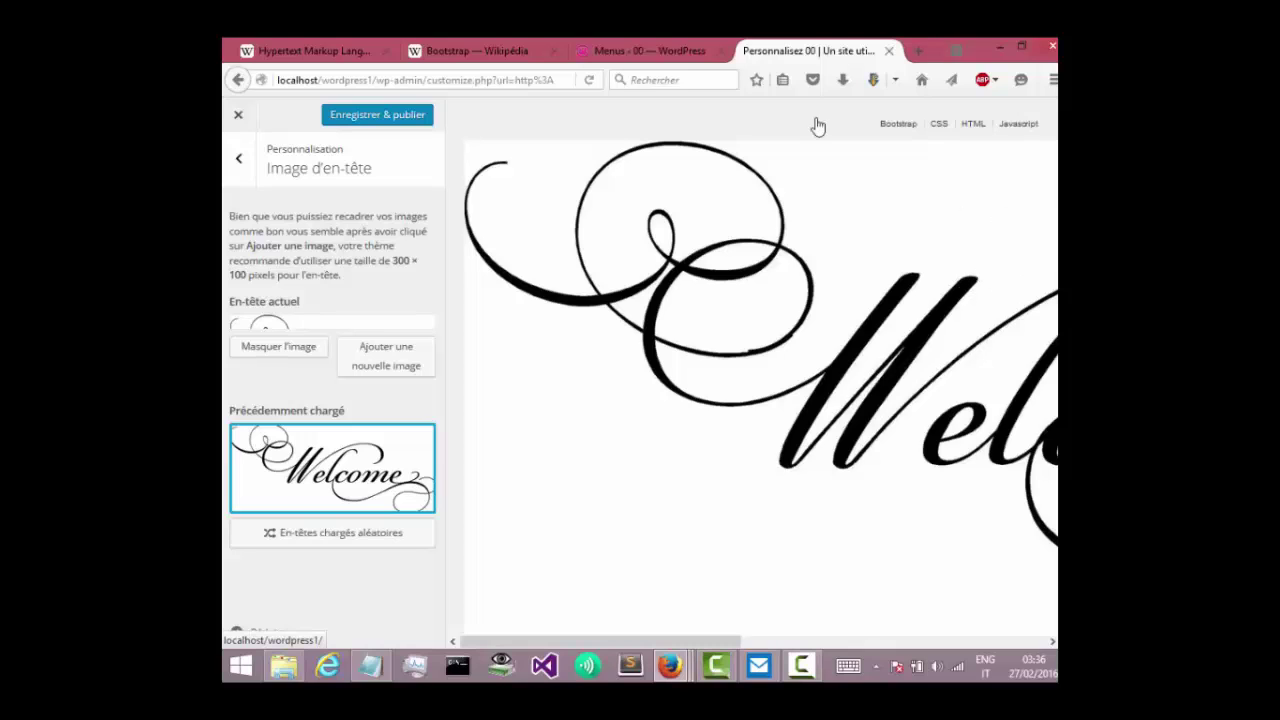
# Open the front page in a new tab and publish the Welcome header image.
pyautogui.click(602, 44)
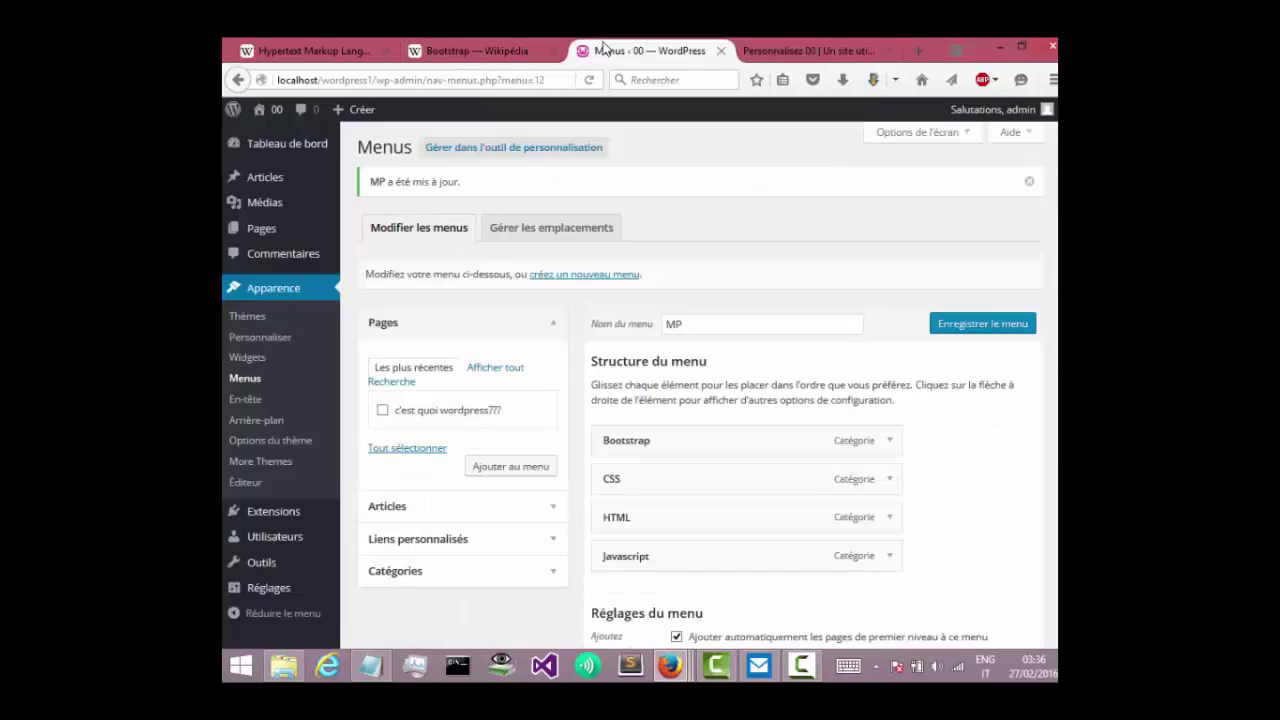
pyautogui.middleClick(270, 110)
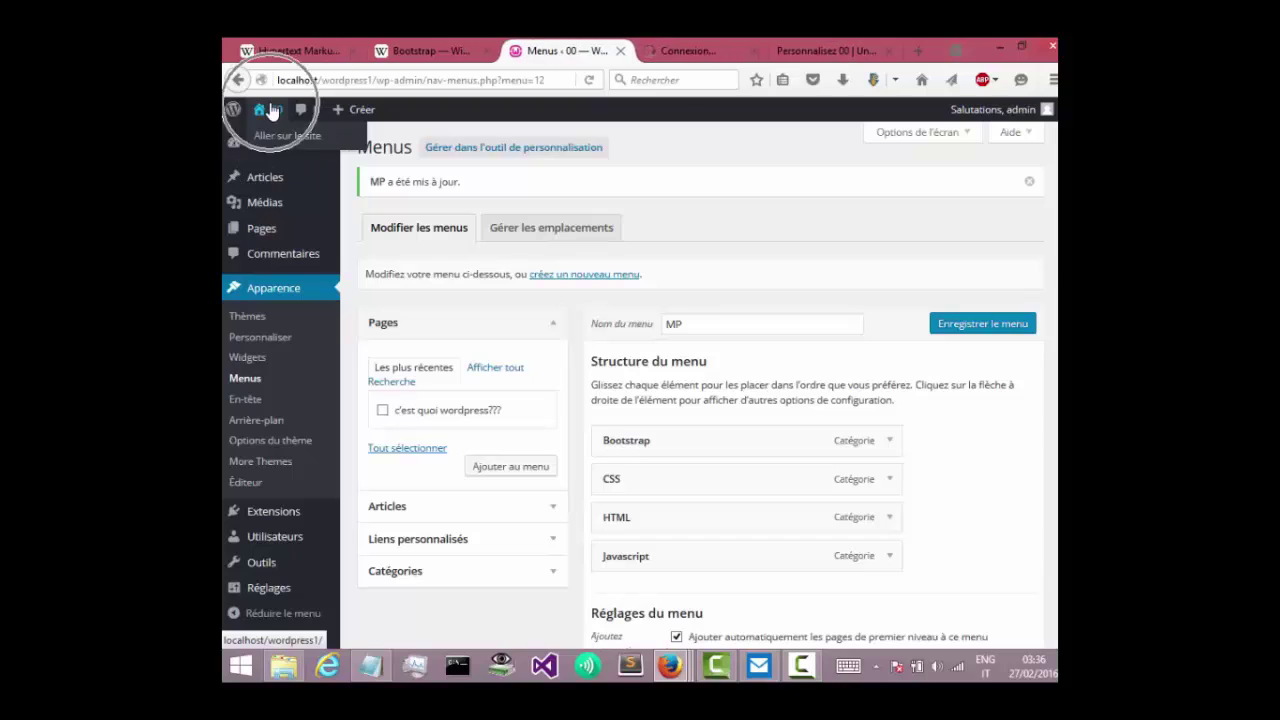
pyautogui.click(718, 48)
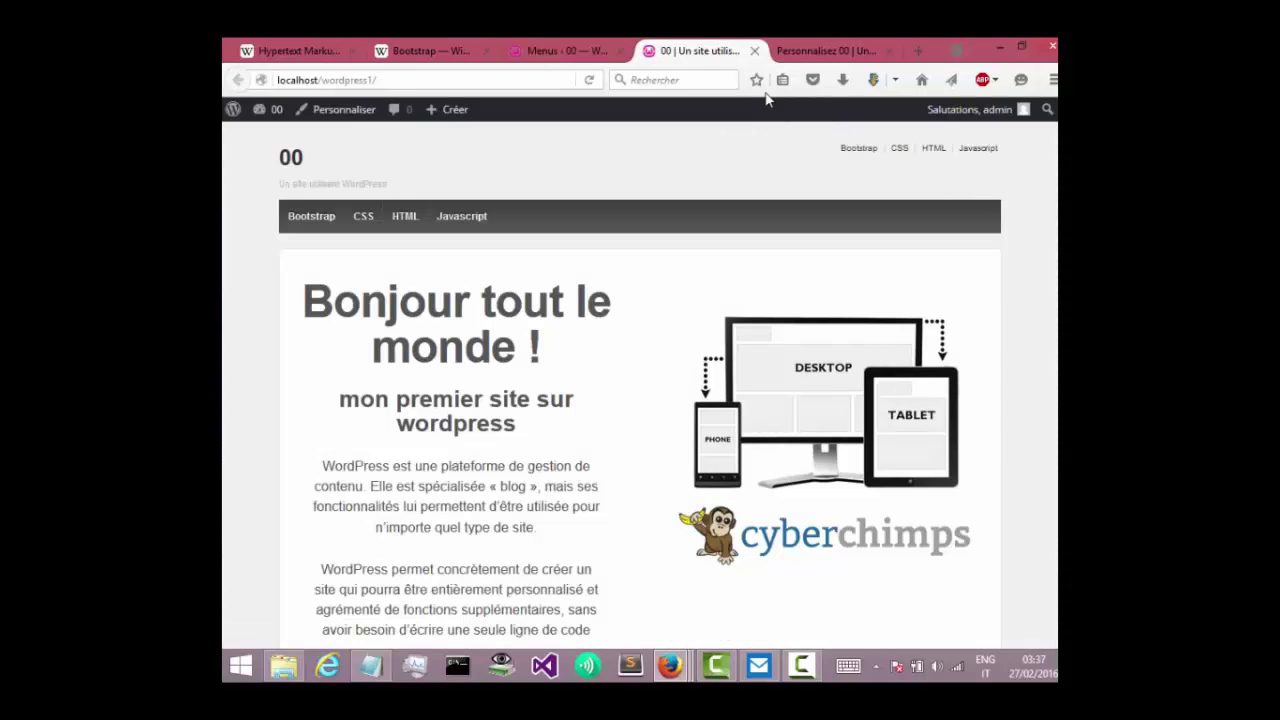
pyautogui.click(826, 50)
pyautogui.click(361, 117)
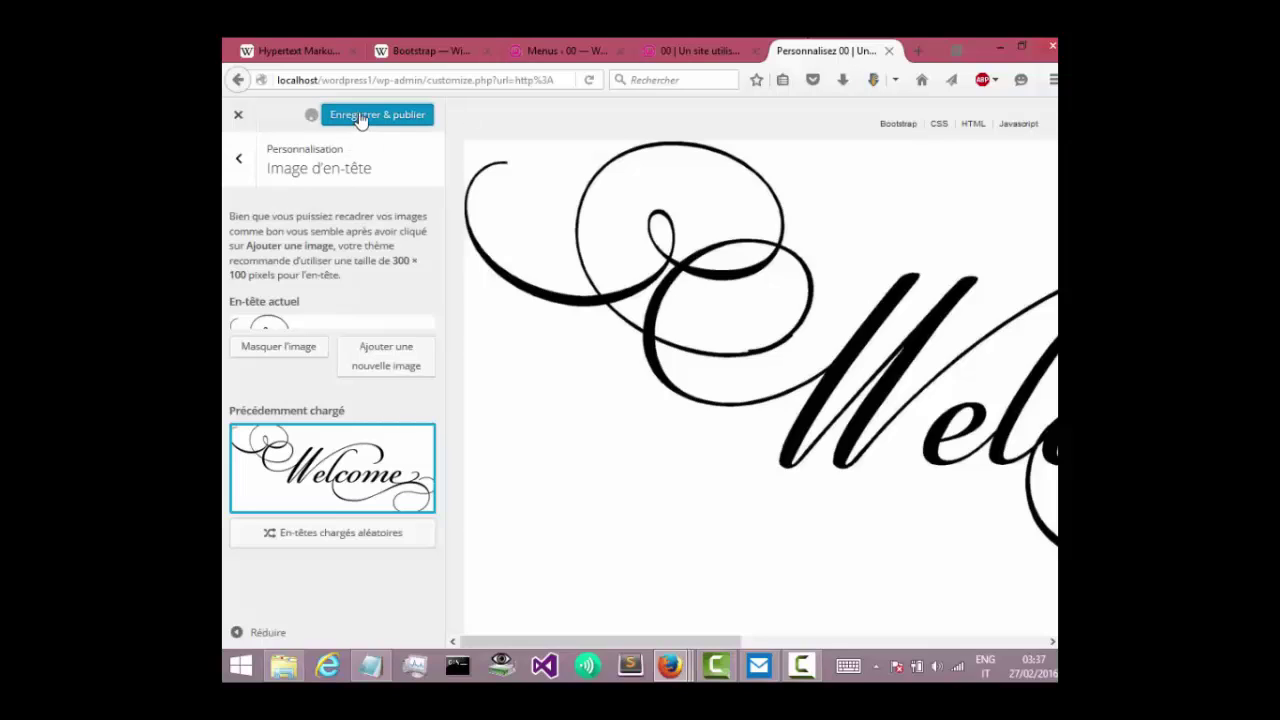
# Reload the front page and zoom the browser out twice to view the whole header.
pyautogui.click(675, 45)
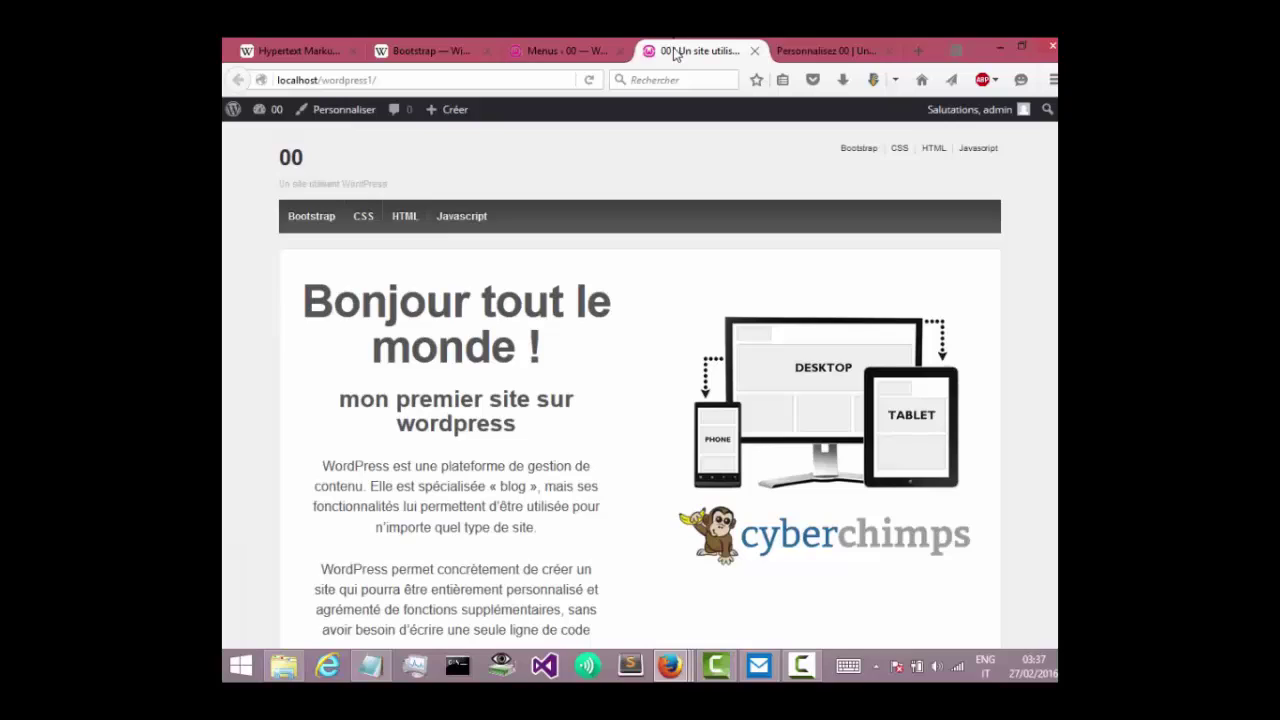
pyautogui.click(590, 80)
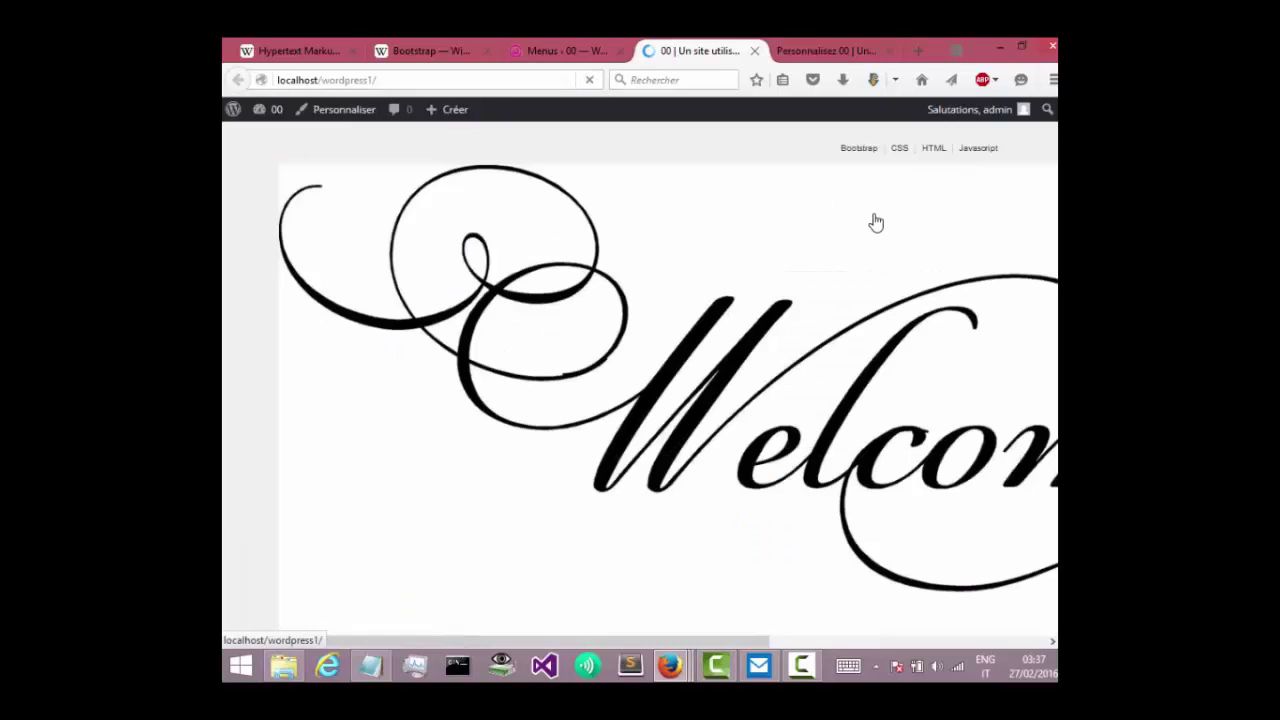
pyautogui.scroll(-4, 876, 222)
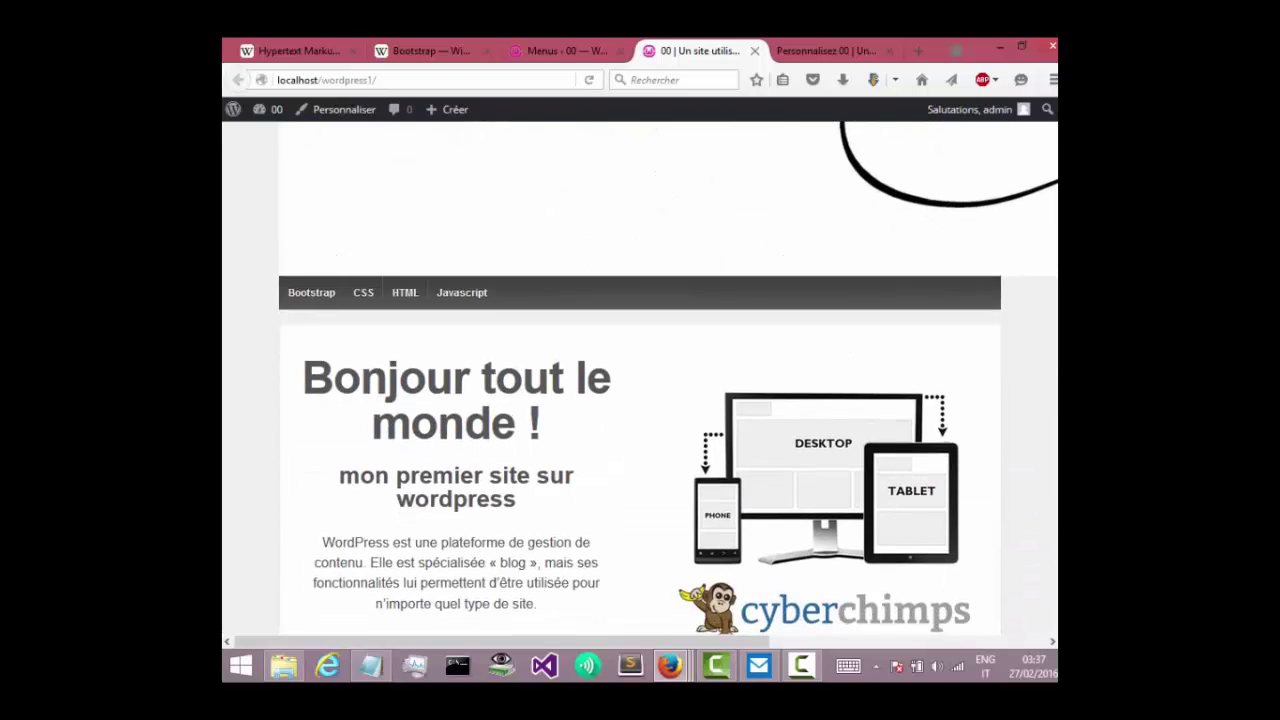
pyautogui.scroll(3, 1053, 270)
pyautogui.click(1053, 80)
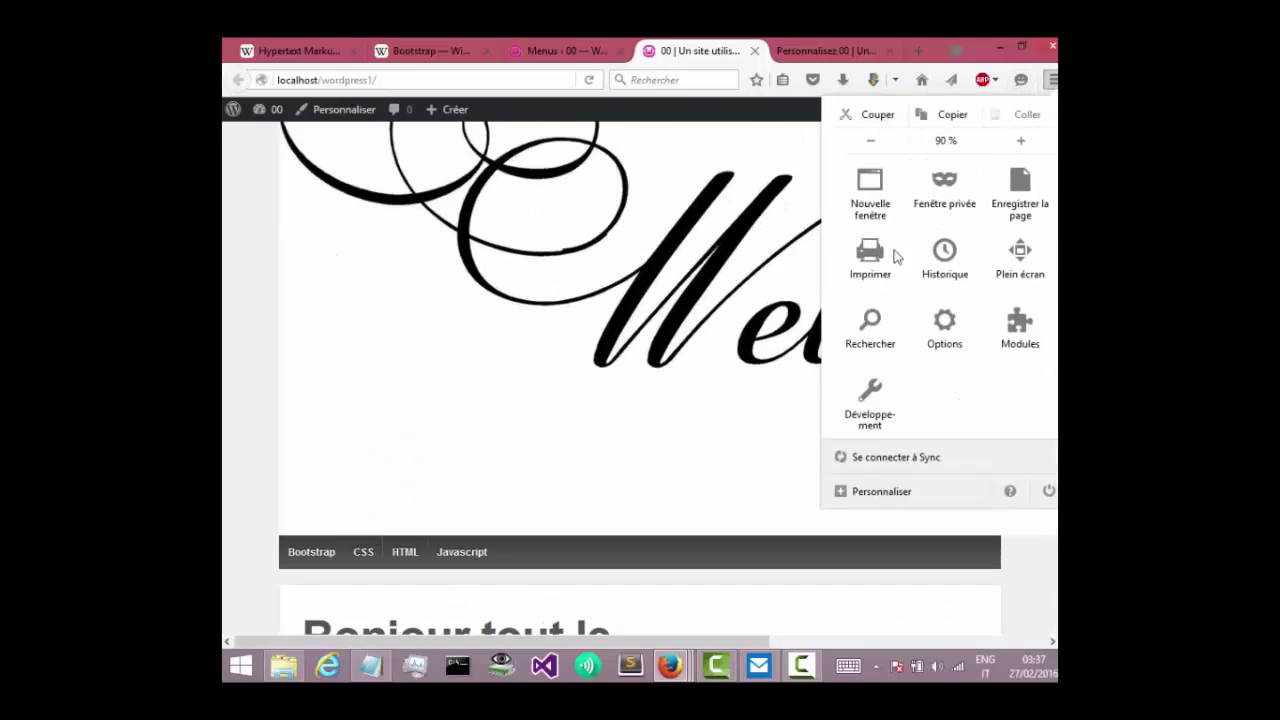
pyautogui.click(868, 141)
pyautogui.click(866, 142)
pyautogui.click(866, 142)
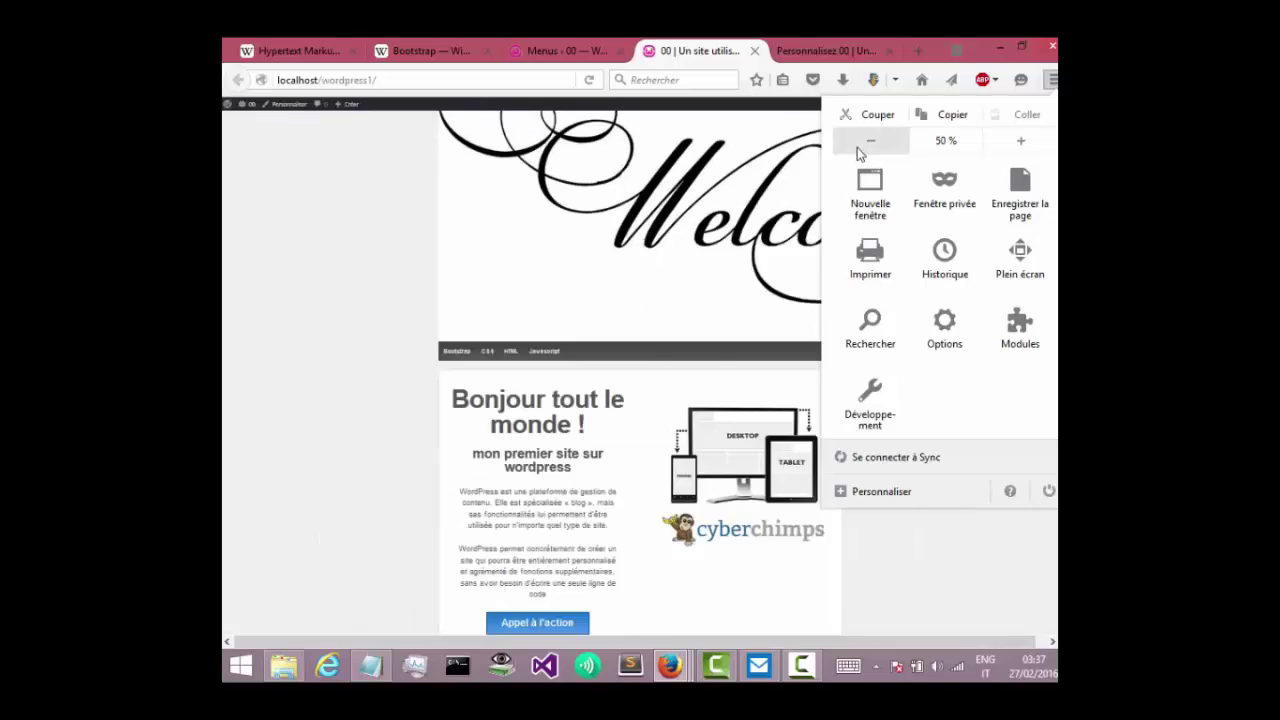
pyautogui.click(670, 457)
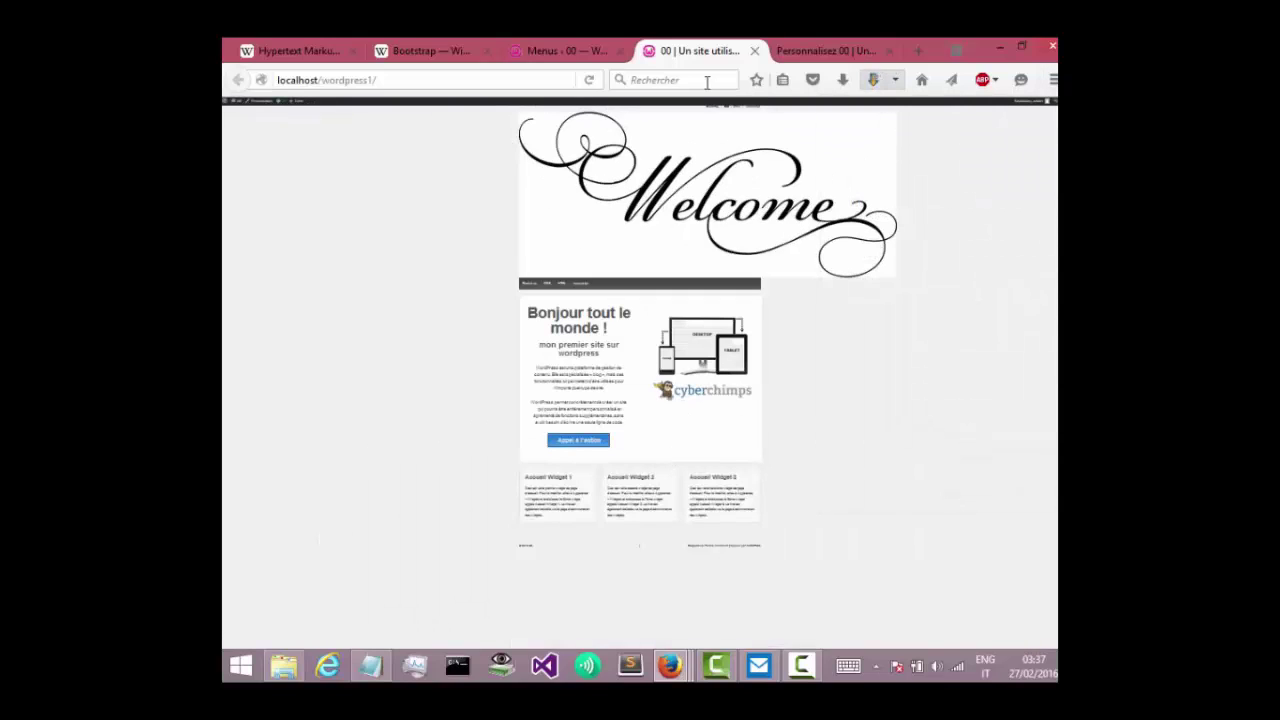
pyautogui.click(855, 46)
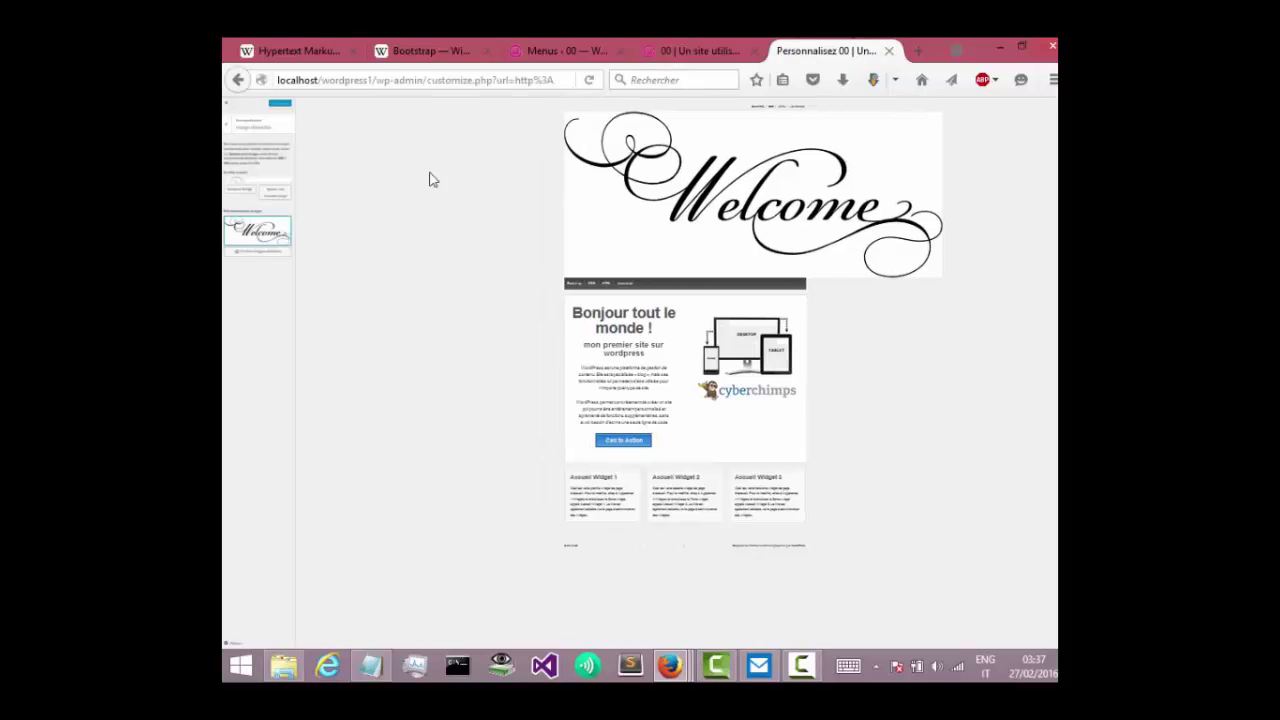
# Zoom the browser back in twice to restore the normal page size.
pyautogui.click(1053, 80)
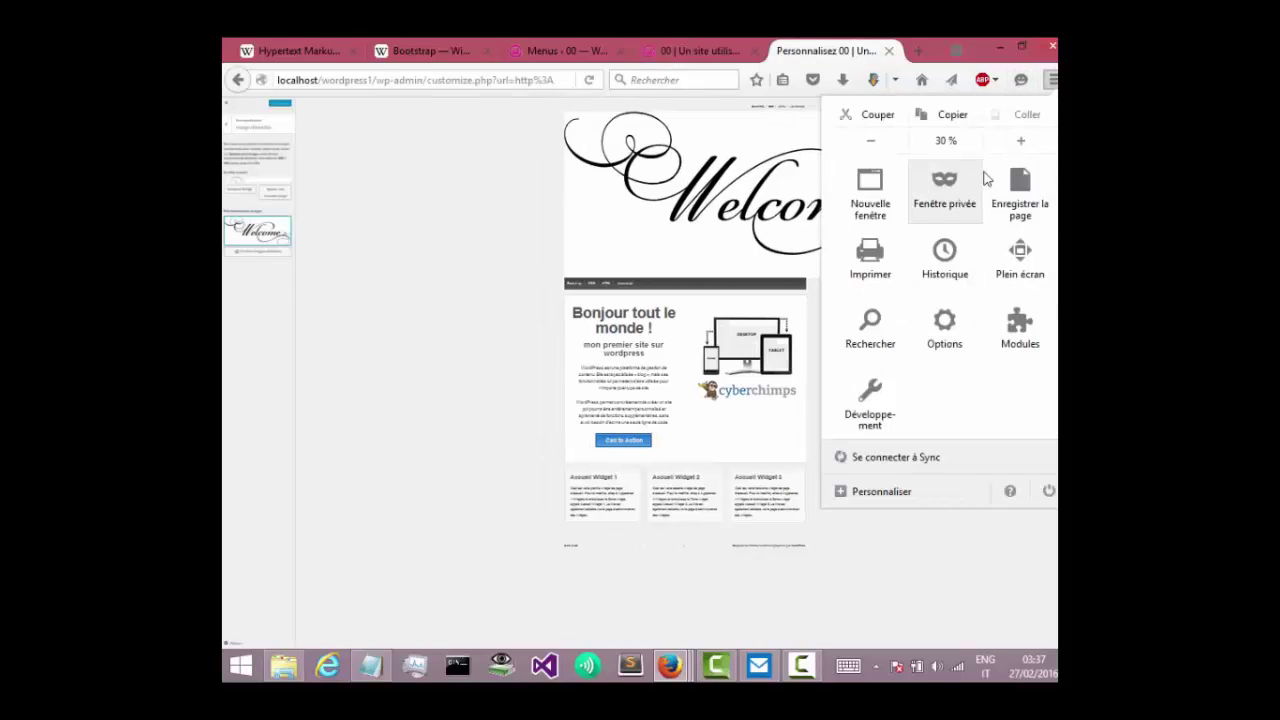
pyautogui.click(1020, 140)
pyautogui.click(1020, 141)
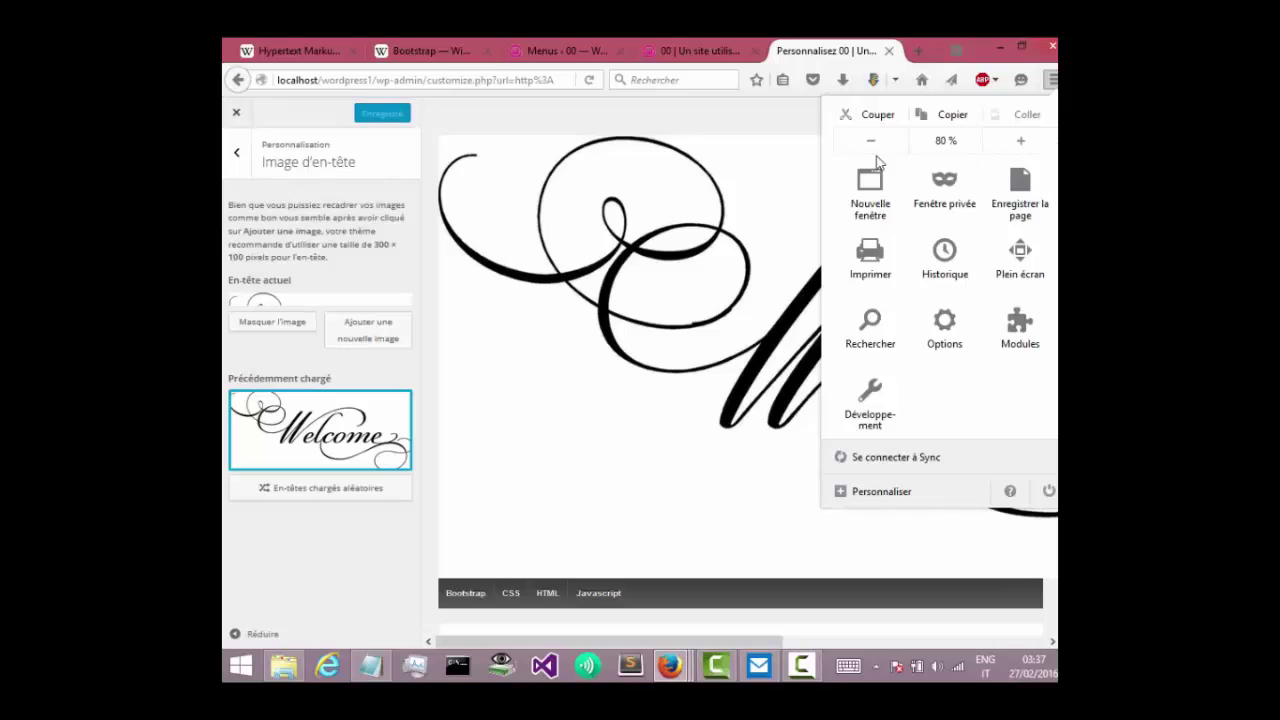
pyautogui.click(658, 357)
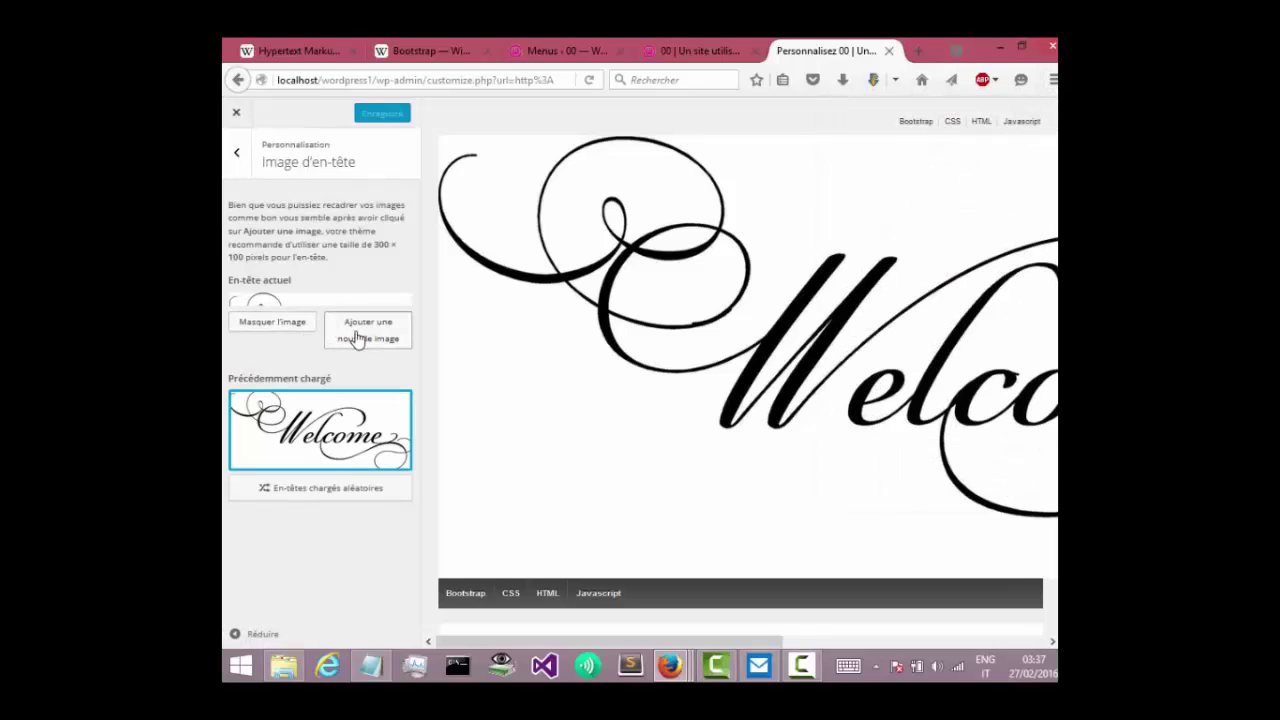
# Hide the Welcome header image and publish the removal.
pyautogui.click(272, 322)
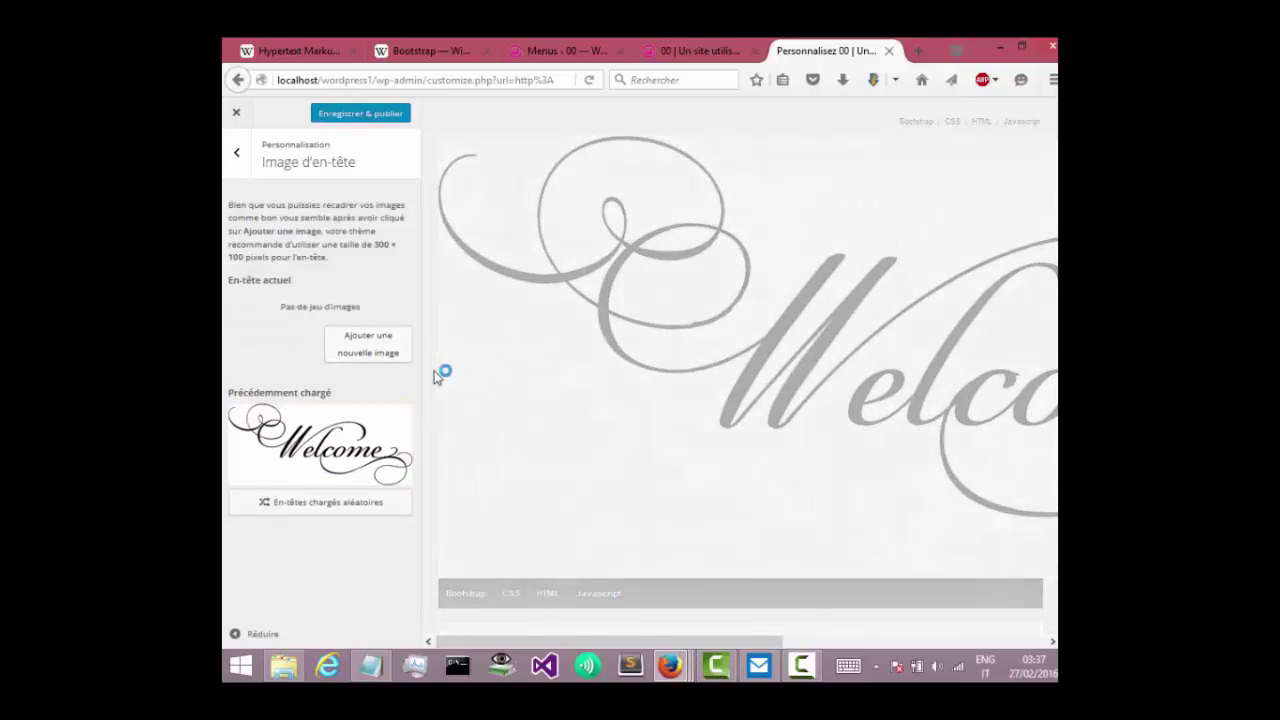
pyautogui.click(375, 113)
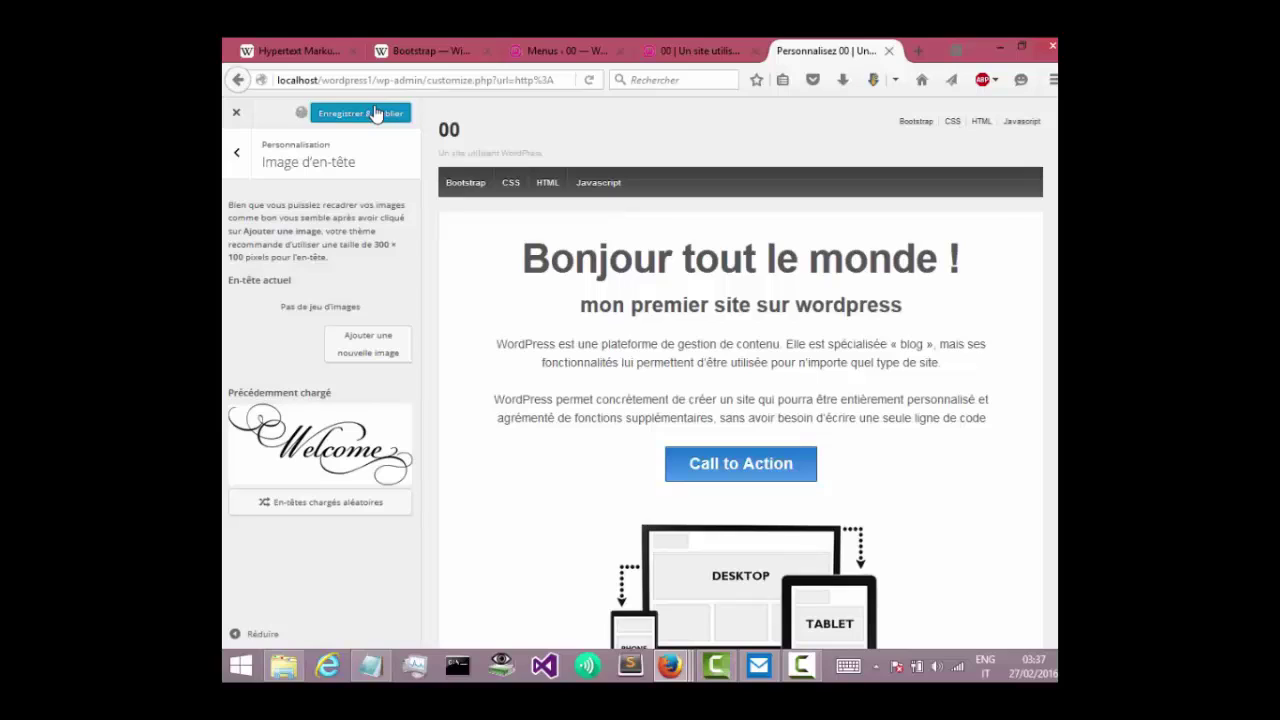
pyautogui.click(695, 50)
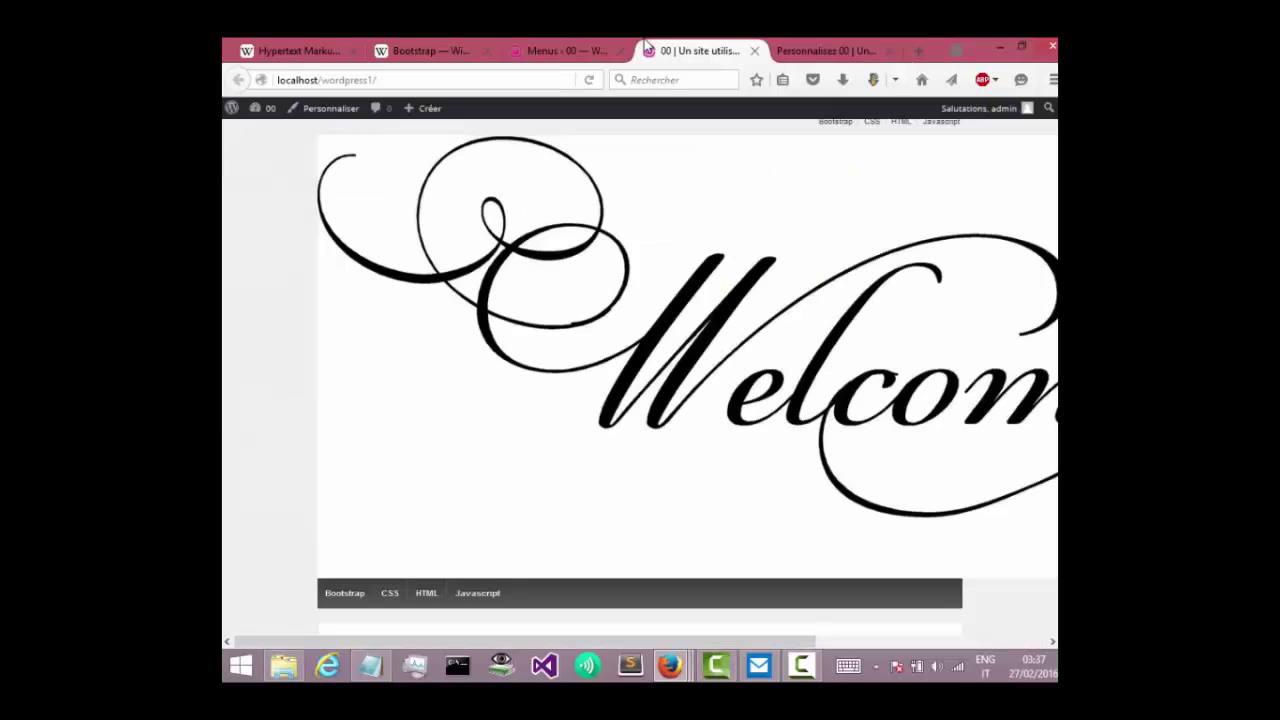
# Reload the front page to confirm the header image is gone, then revisit Menus.
pyautogui.click(590, 80)
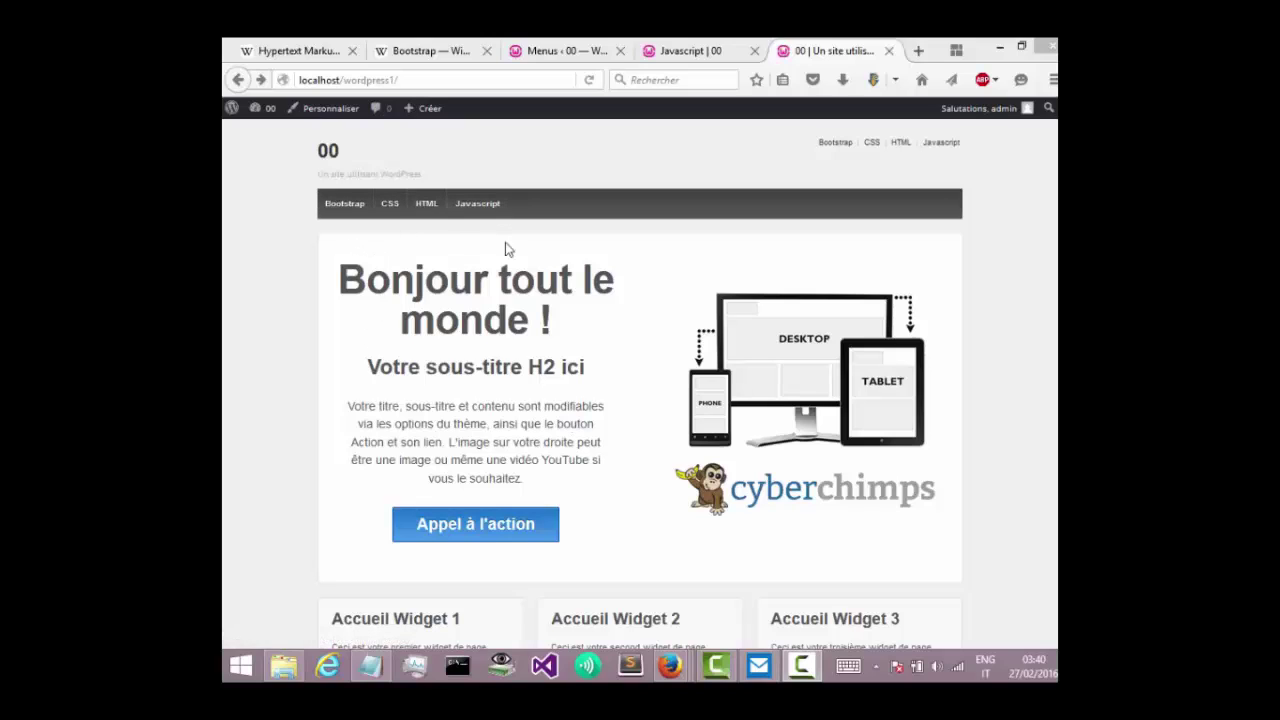
pyautogui.click(688, 40)
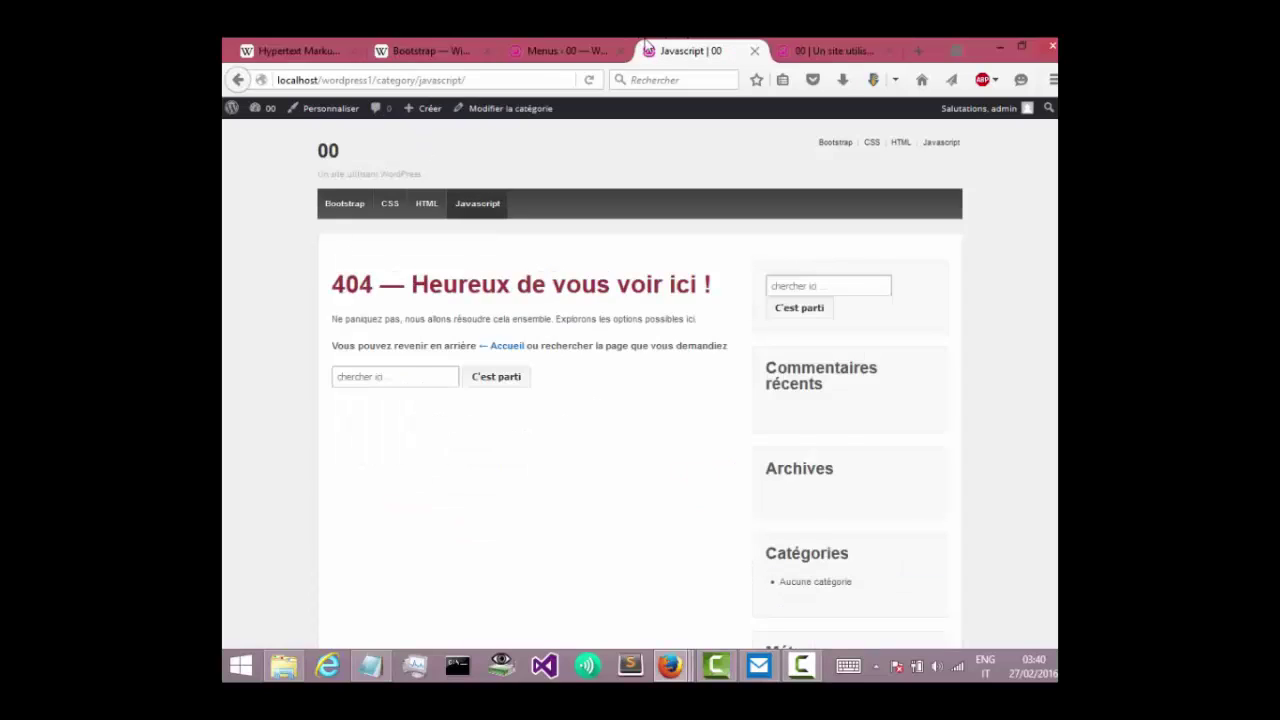
pyautogui.click(530, 52)
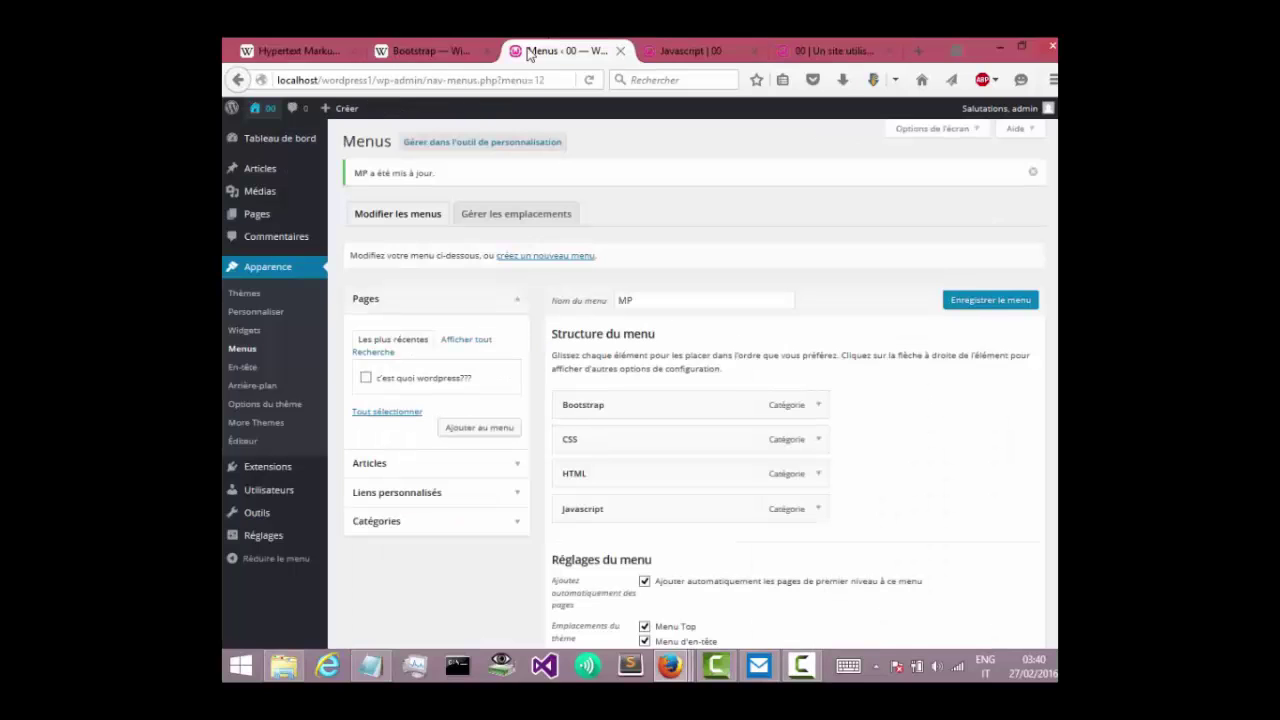
# Create a new post titled 'Bootstrap', copying the title from the Wikipedia article, so a draft saves.
pyautogui.click(262, 168)
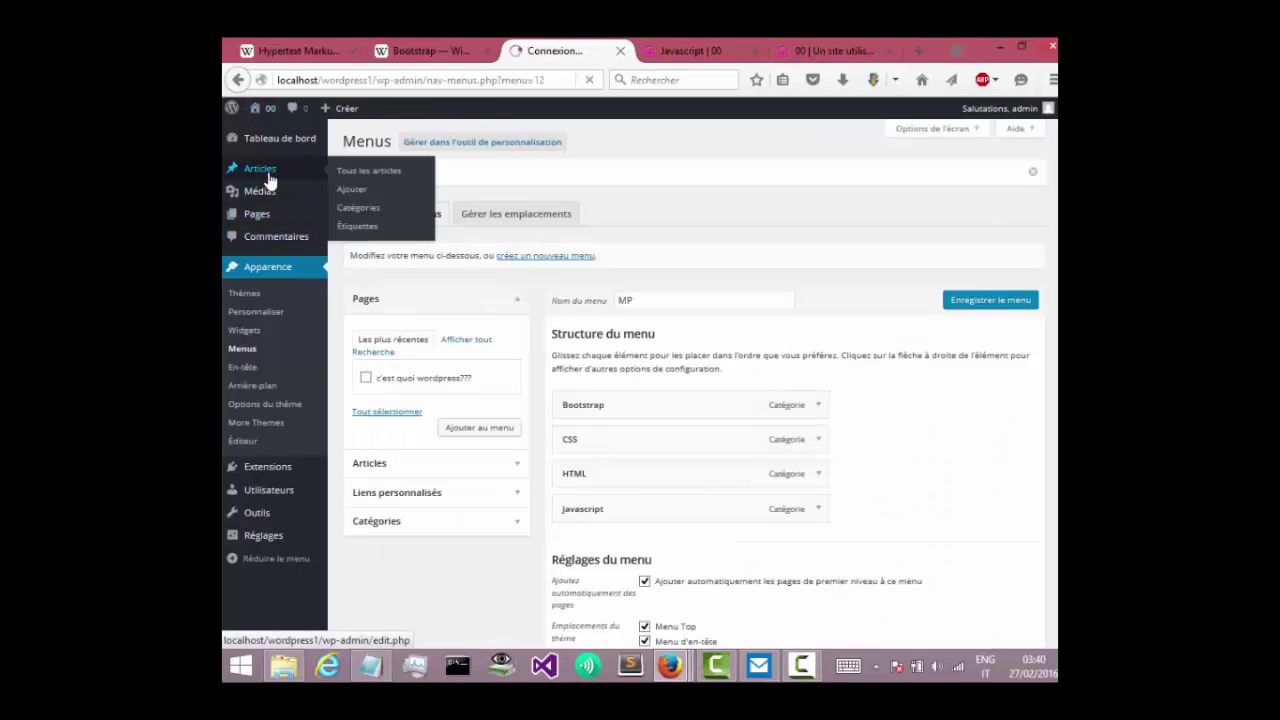
pyautogui.click(392, 198)
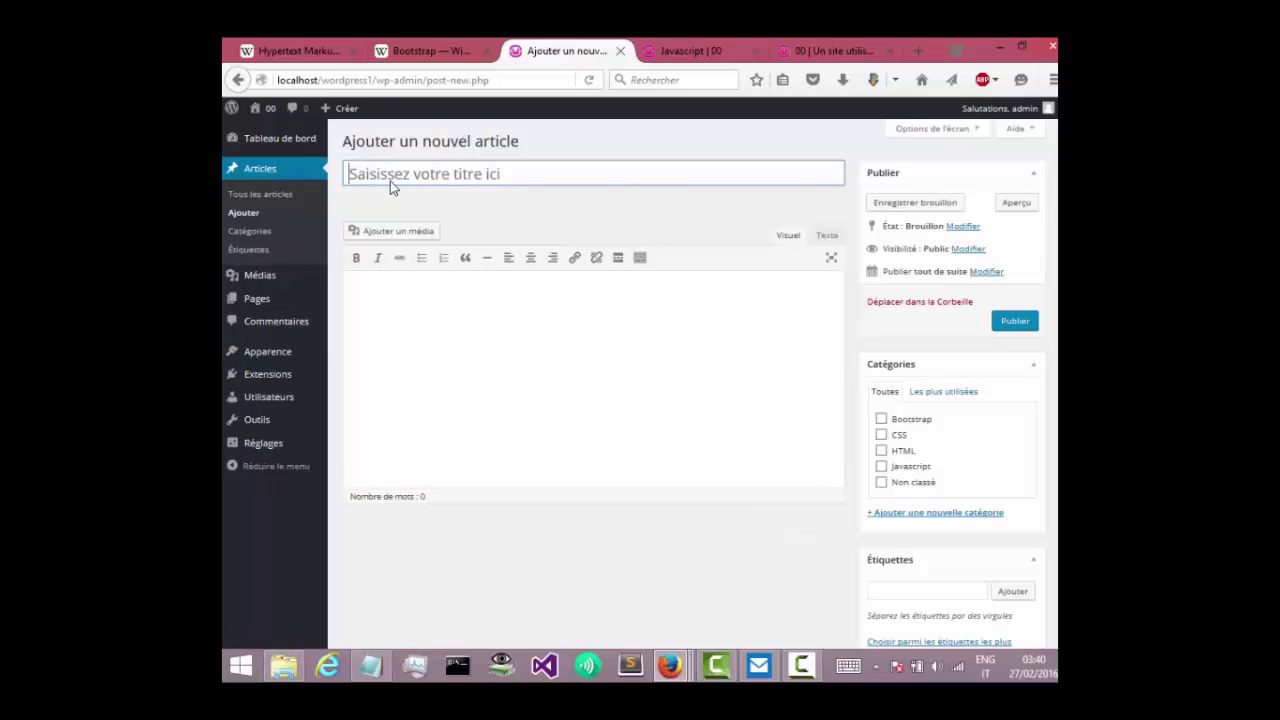
pyautogui.click(381, 221)
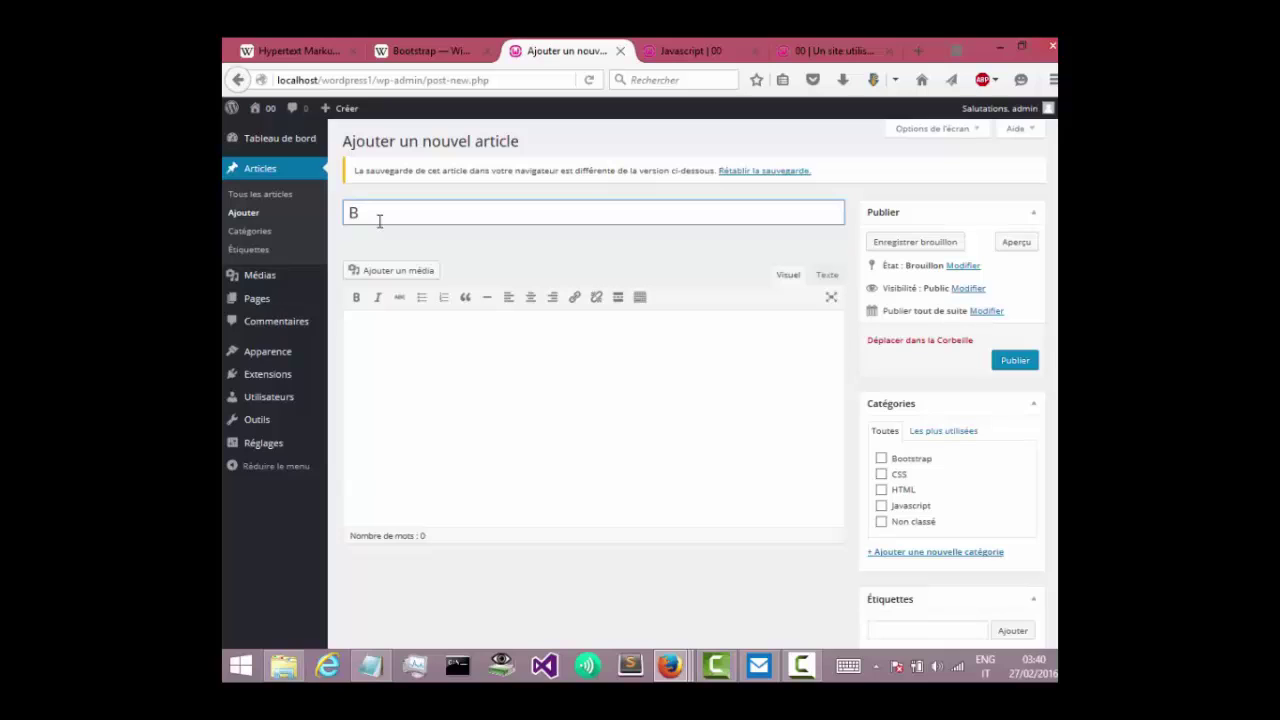
pyautogui.click(425, 50)
pyautogui.moveTo(502, 204); pyautogui.dragTo(383, 201)
pyautogui.hotkey('ctrl', 'c')
pyautogui.click(517, 44)
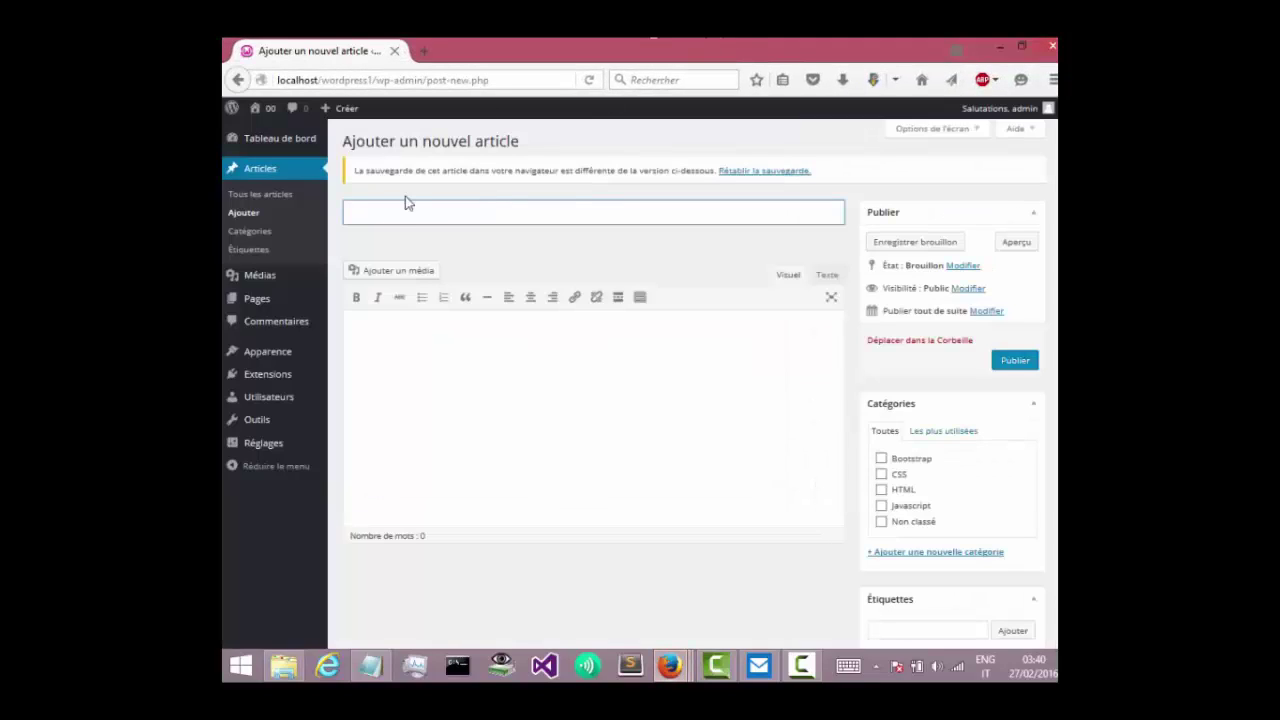
pyautogui.hotkey('ctrl', 'v')
pyautogui.moveTo(402, 44); pyautogui.dragTo(340, 46)
pyautogui.press('Tab')
pyautogui.click(800, 665)
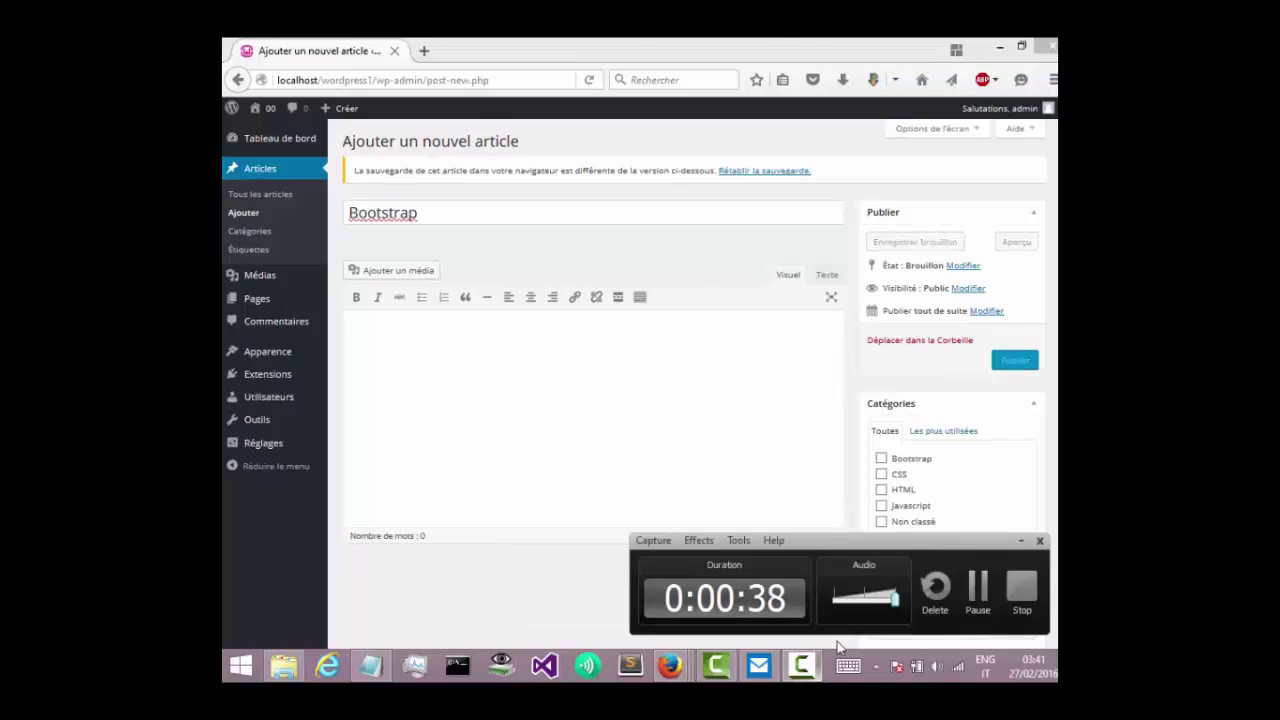
pyautogui.click(977, 590)
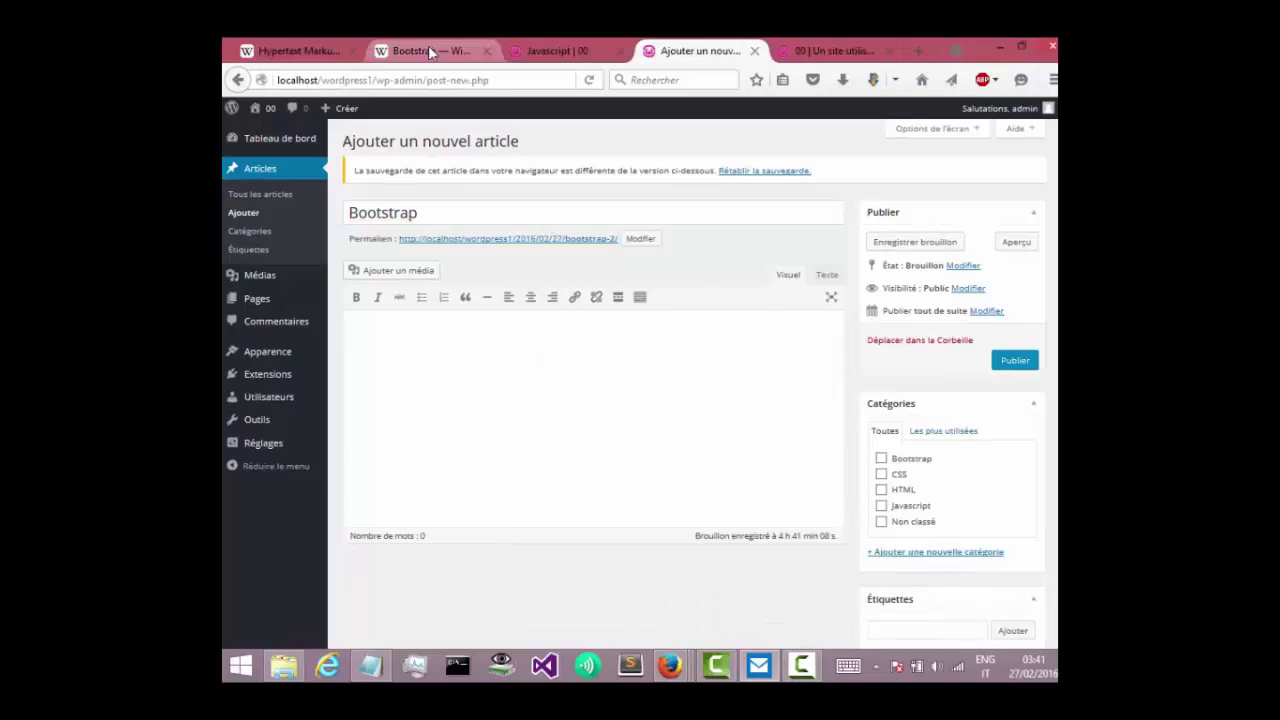
# Paste the first three paragraphs of the Wikipedia Bootstrap article into the post body.
pyautogui.click(430, 52)
pyautogui.moveTo(388, 259)
pyautogui.mouseDown()
pyautogui.moveTo(664, 478)
pyautogui.moveTo(670, 462)
pyautogui.moveTo(893, 434)
pyautogui.moveTo(640, 360)
pyautogui.moveTo(482, 273)
pyautogui.moveTo(374, 261)
pyautogui.mouseUp()
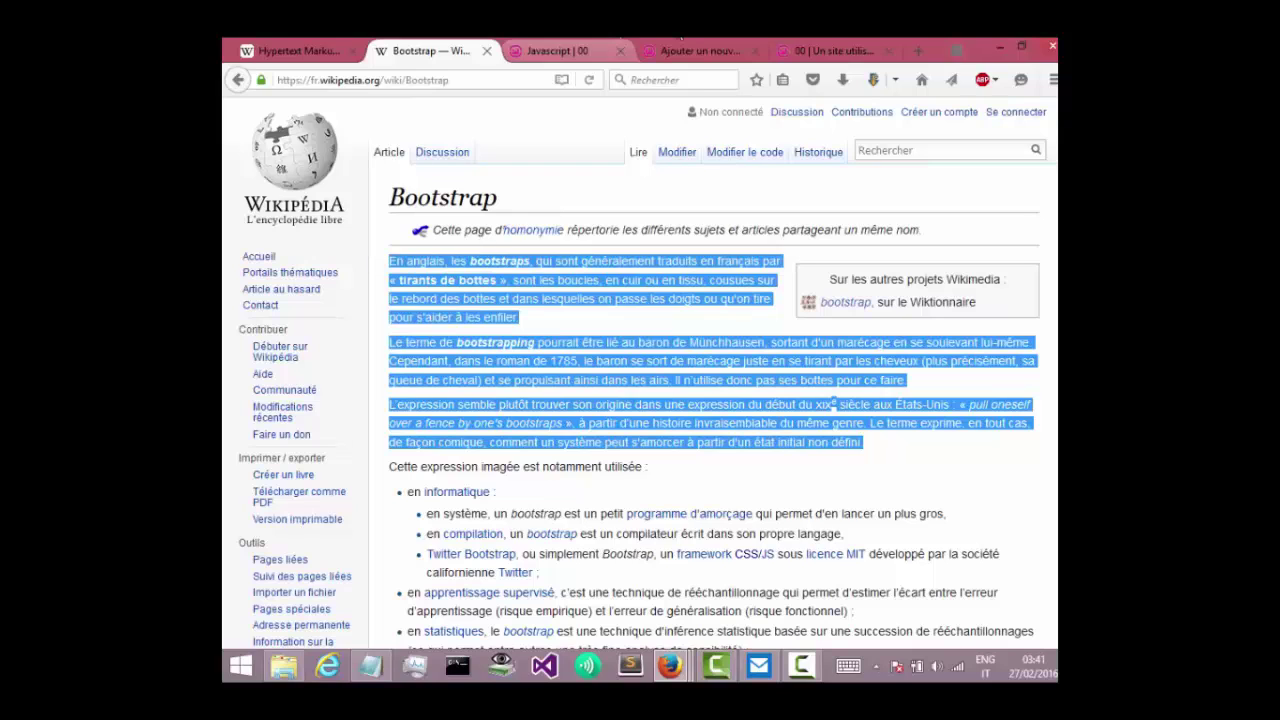
pyautogui.click(555, 45)
pyautogui.click(716, 45)
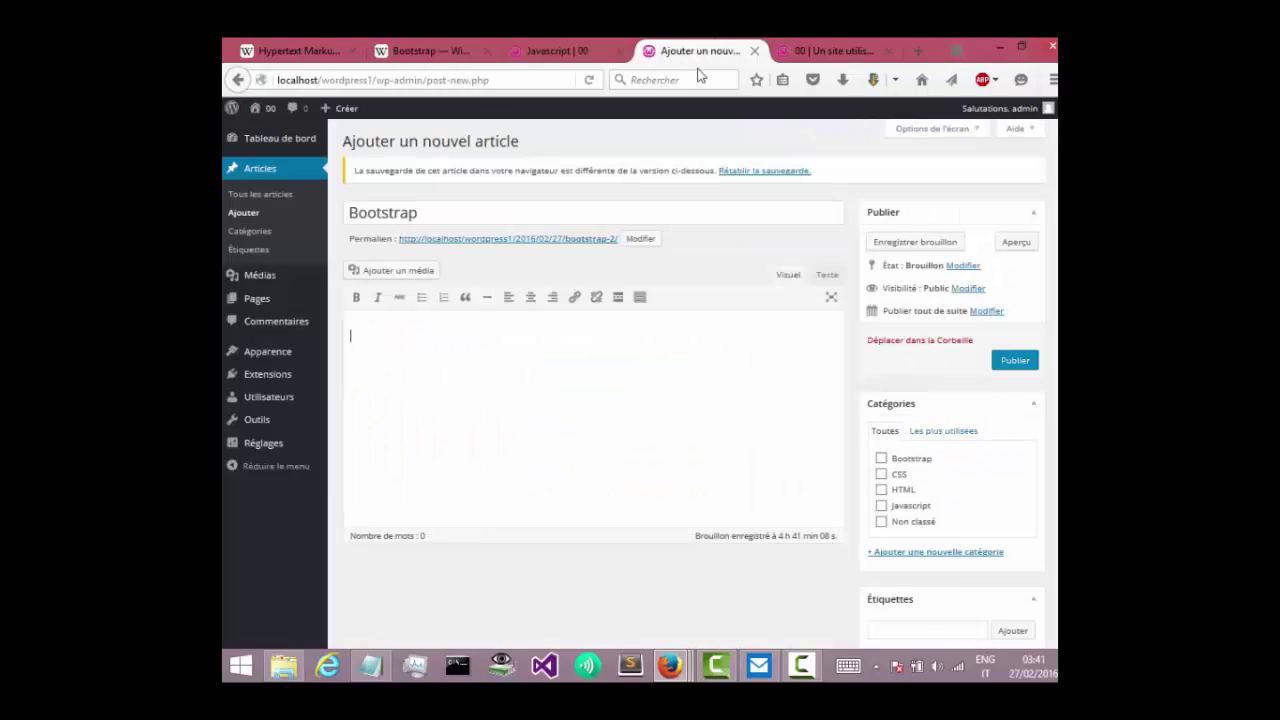
pyautogui.write("En anglais, les bootstraps, qui sont généralement traduits en français par « tirants de bottes », sont les boucles, en cuir ou en tissu, cousues sur le rebord des bottes et dans lesquelles on passe les doigts ou qu'on tire pour s'aider à les enfiler. Le terme de bootstrapping pourrait être lié au baron de Münchhausen, sortant d'un marécage en se soulevant lui-même. Cependant, dans le roman de 1785, le baron se sort de marécage juste en se tirant par les cheveux (plus précisément, sa queue de cheval) et se propulsant ainsi dans les airs. Il n'utilise donc pas ses bottes pour ce faire. L'expression semble plutôt trouver son origine dans une expression du début du XIXe siècle aux États-Unis : « pull oneself over a fence by one's bootstraps », à partir d'une histoire invraisemblable du même genre. Le terme exprime, en tout cas, de façon comique, comment un système peut s'amorcer à partir d'un état initial non défini.")
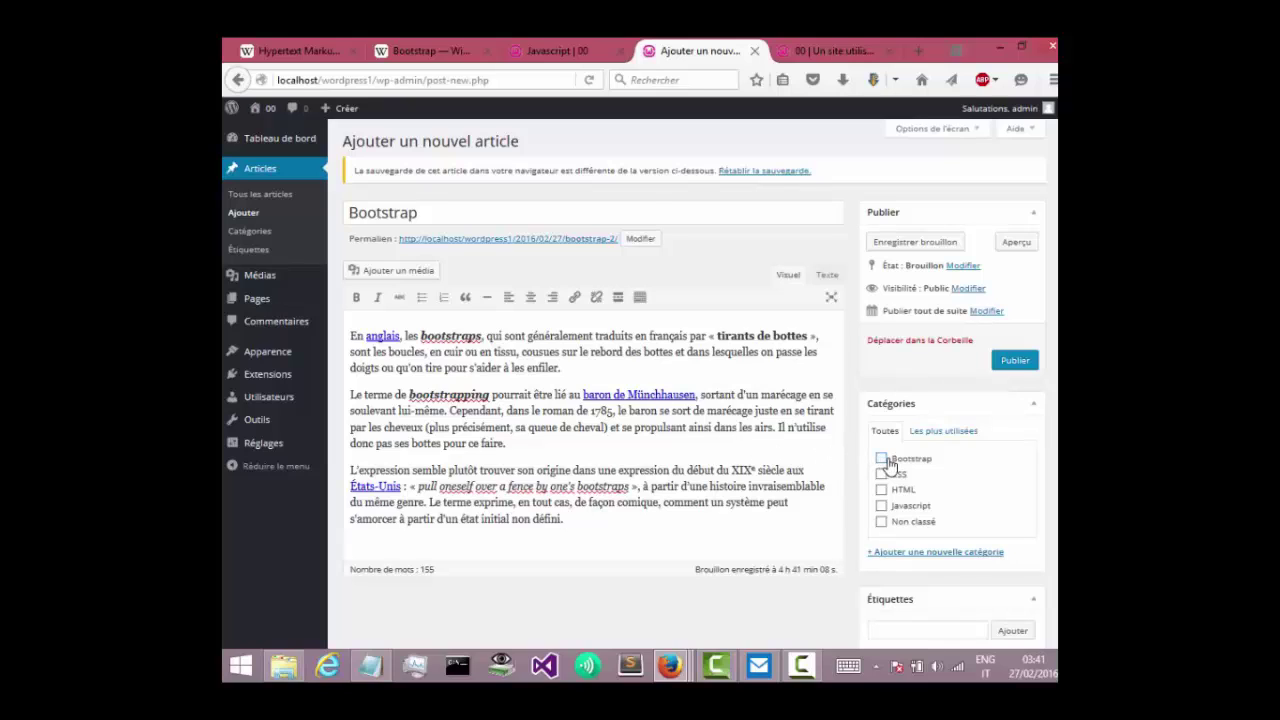
# File the post under the Bootstrap category, publish it, and view the site's front page.
pyautogui.click(881, 458)
pyautogui.click(1006, 368)
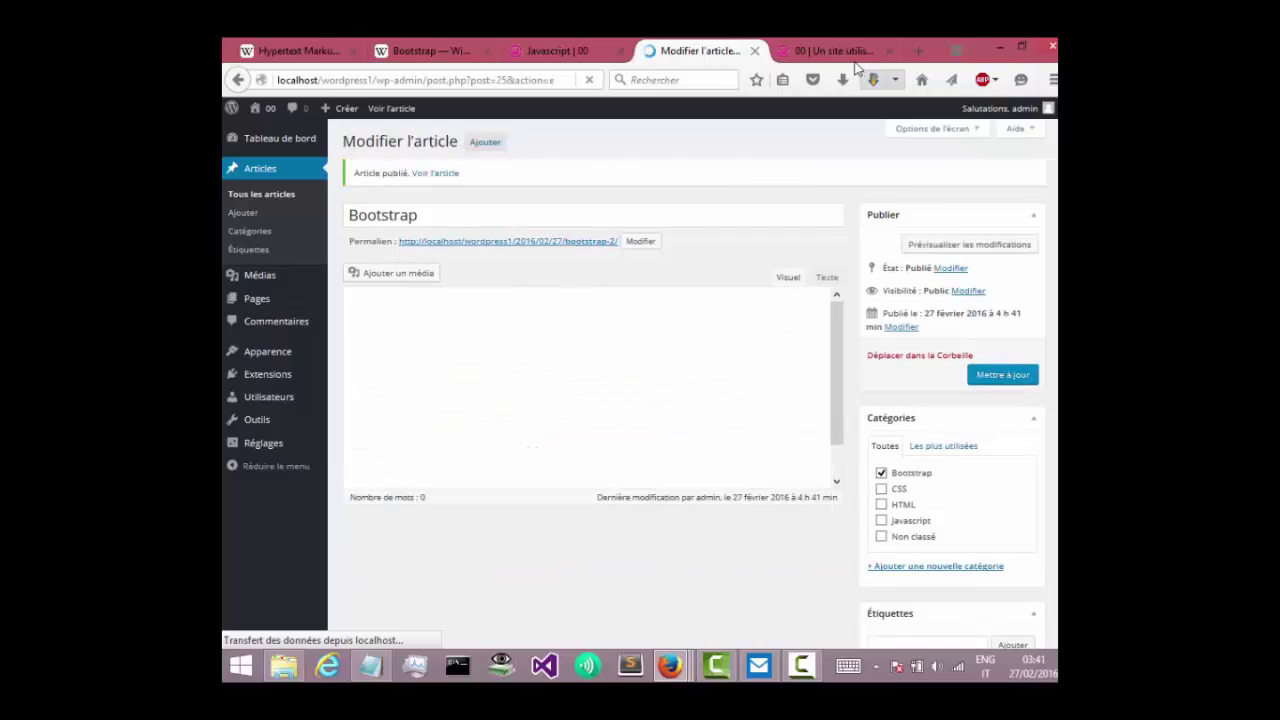
pyautogui.click(845, 52)
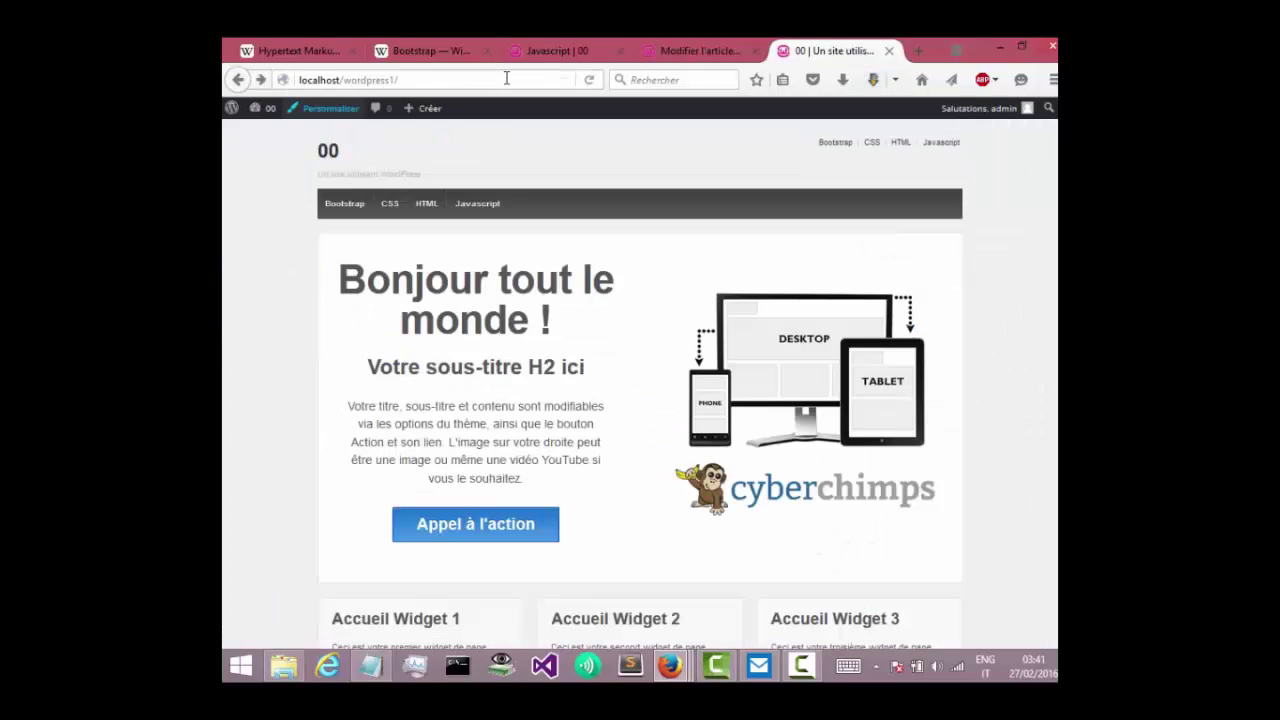
# Check the Bootstrap category archive, then begin a new blank post in the editor.
pyautogui.click(332, 212)
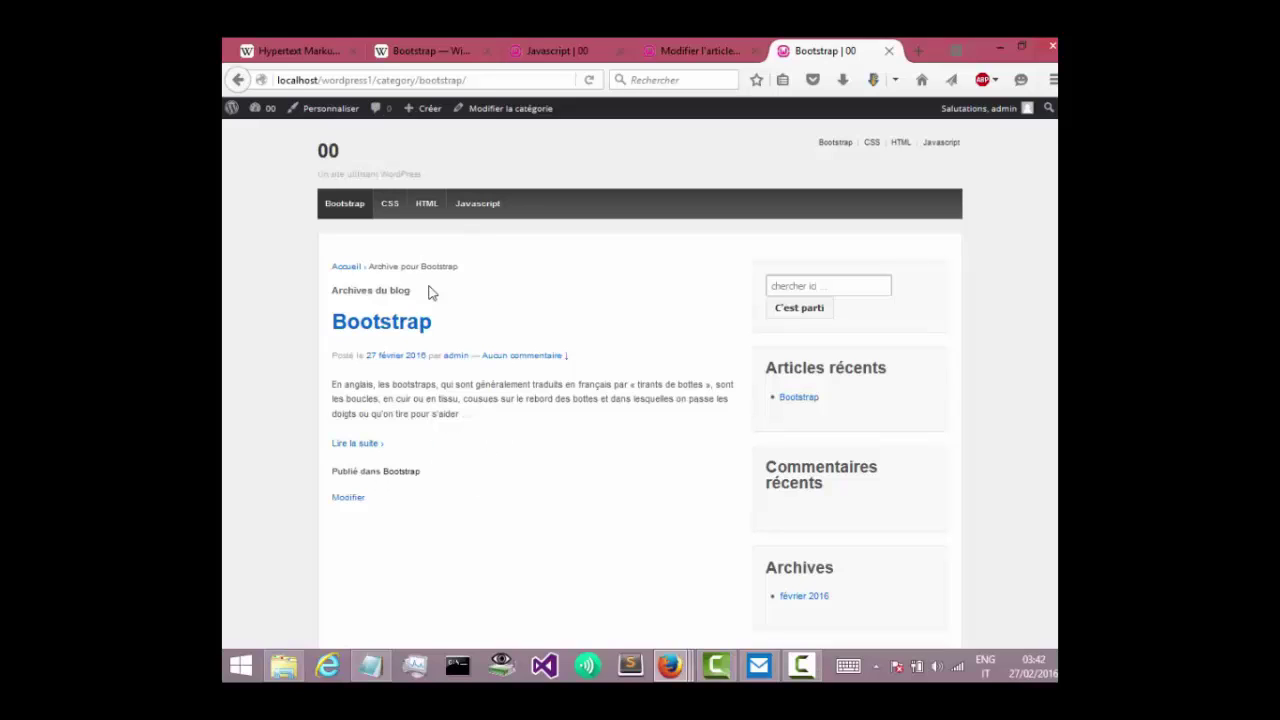
pyautogui.click(572, 49)
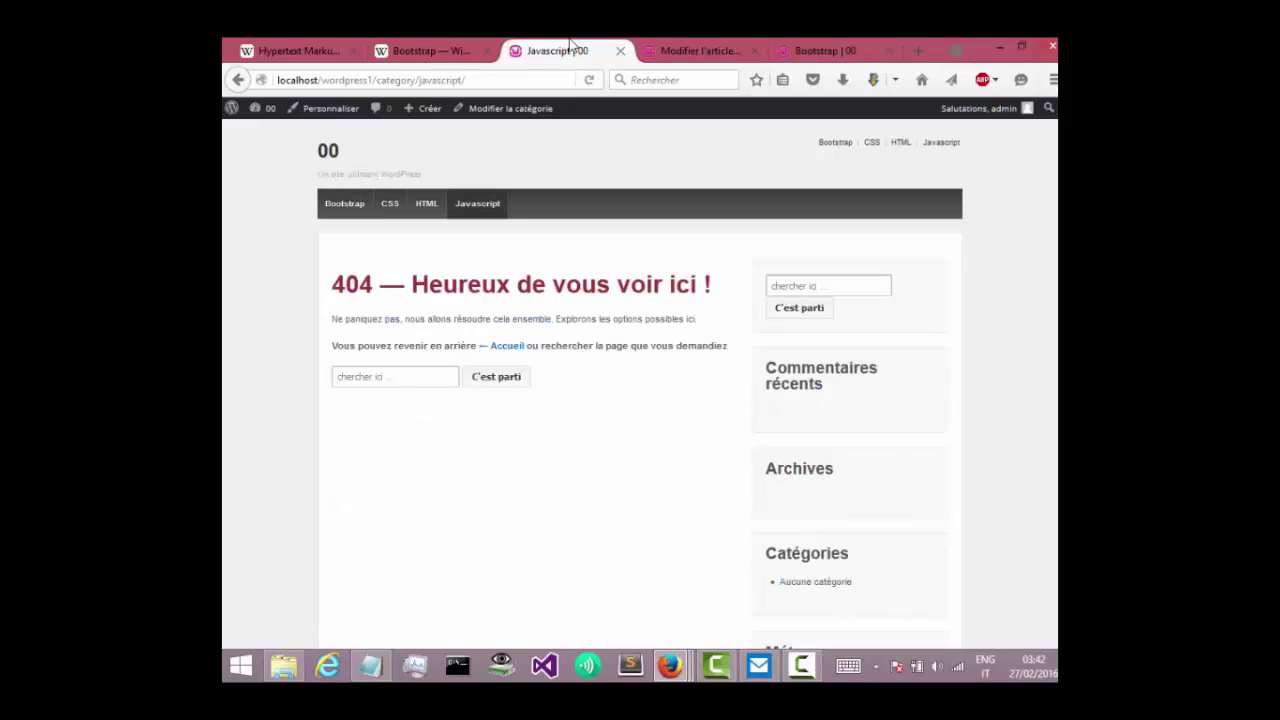
pyautogui.click(724, 47)
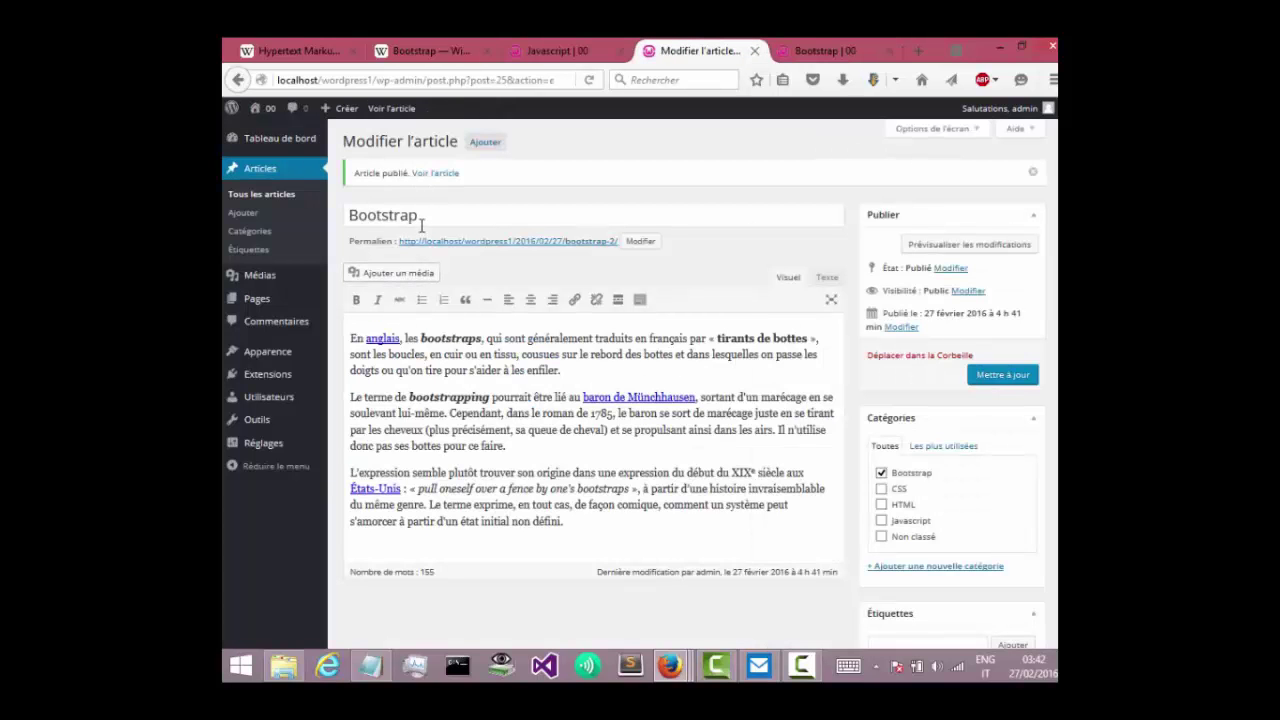
pyautogui.click(485, 142)
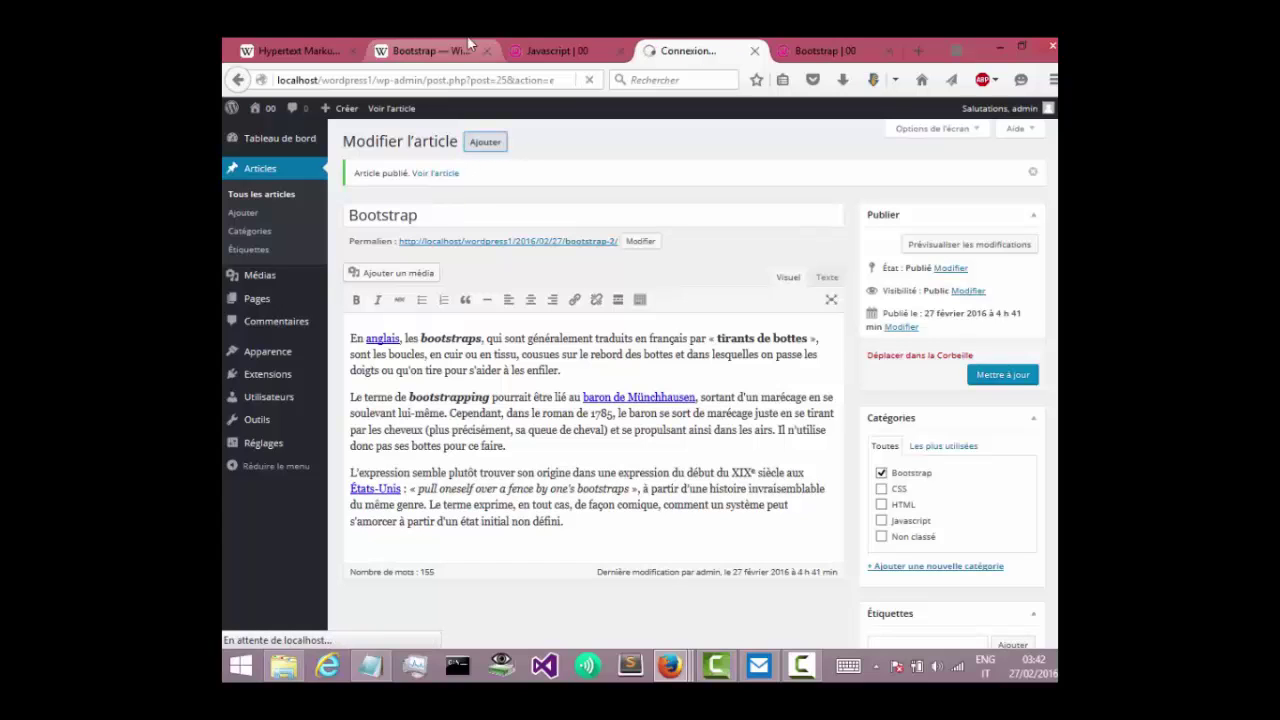
# Title the new post 'Hypertext Markup Language', copied from the Wikipedia HTML article.
pyautogui.click(305, 50)
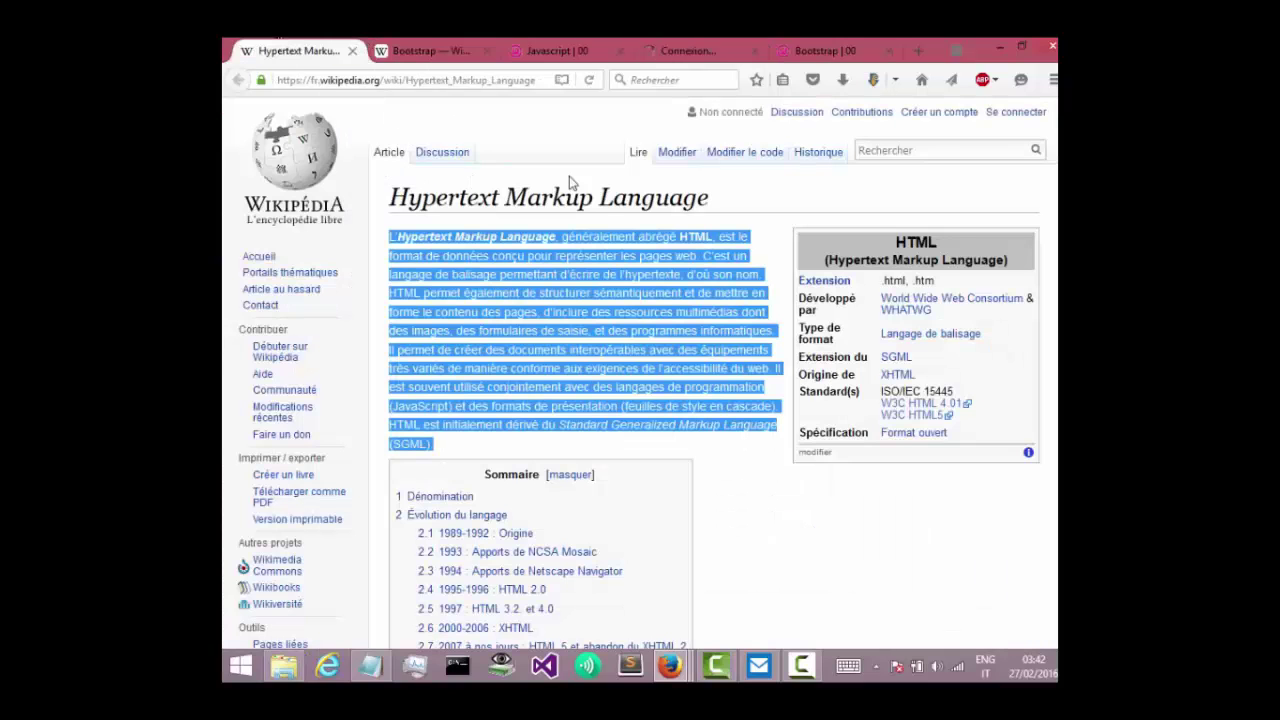
pyautogui.moveTo(713, 207); pyautogui.dragTo(388, 205)
pyautogui.hotkey('ctrl', 'c')
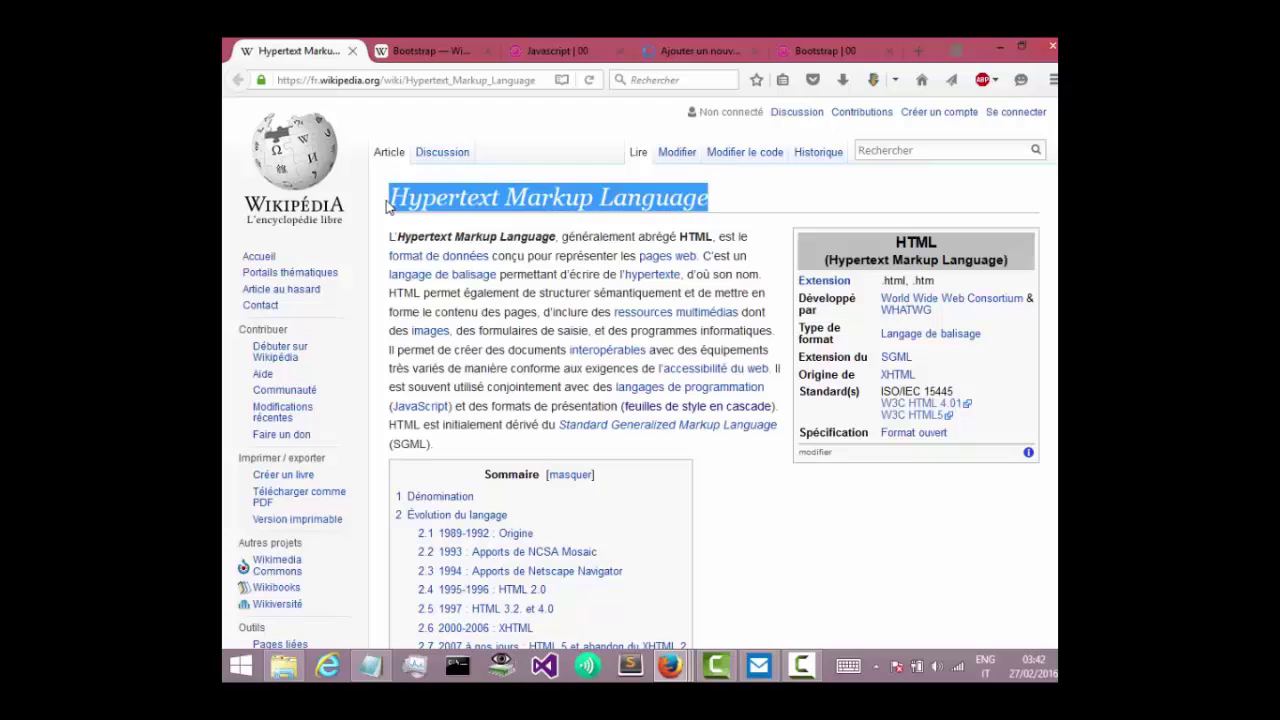
pyautogui.click(700, 50)
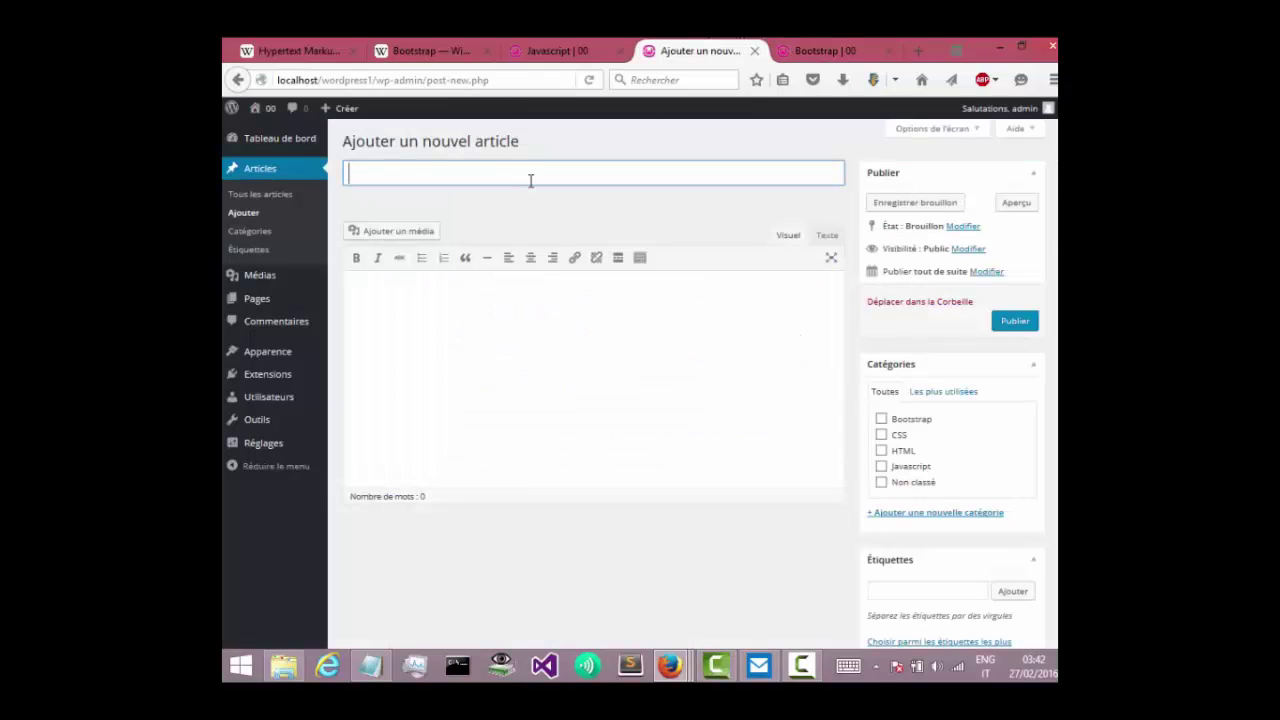
pyautogui.hotkey('ctrl', 'v')
pyautogui.click(448, 343)
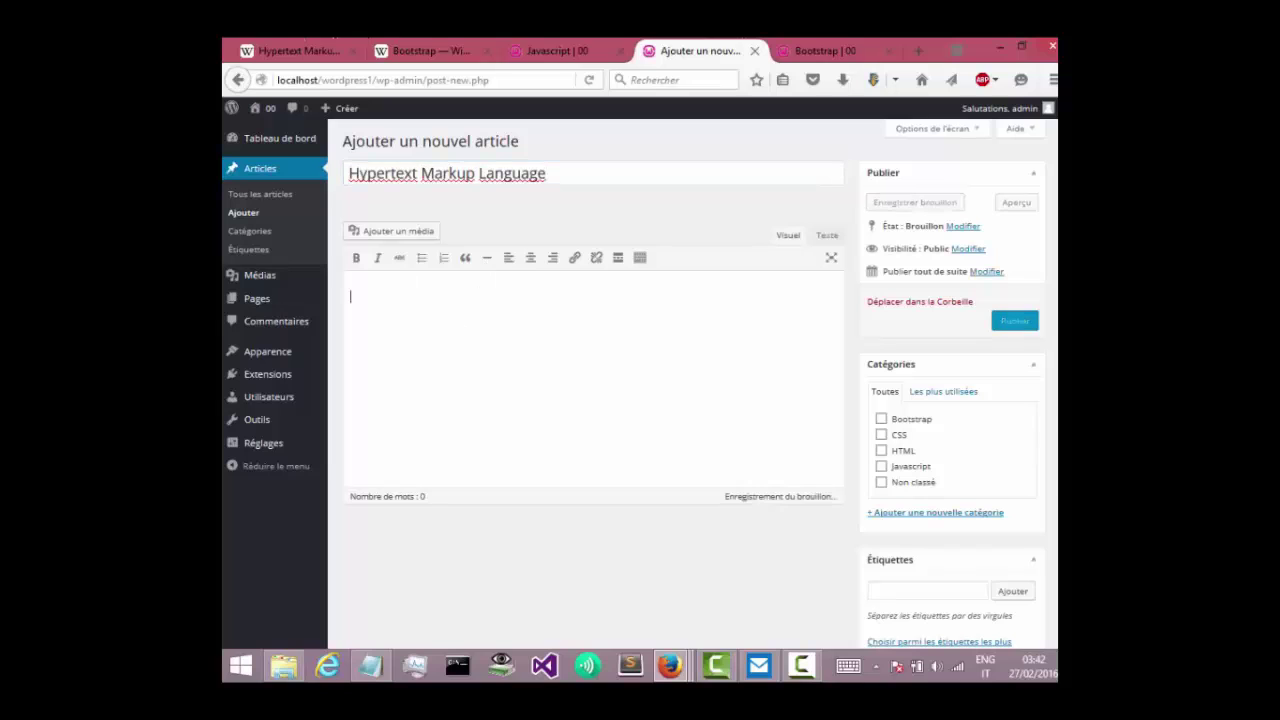
# Paste the article's first paragraph as the body, tick the HTML category, and publish.
pyautogui.click(290, 45)
pyautogui.moveTo(389, 237); pyautogui.dragTo(784, 456)
pyautogui.hotkey('ctrl', 'c')
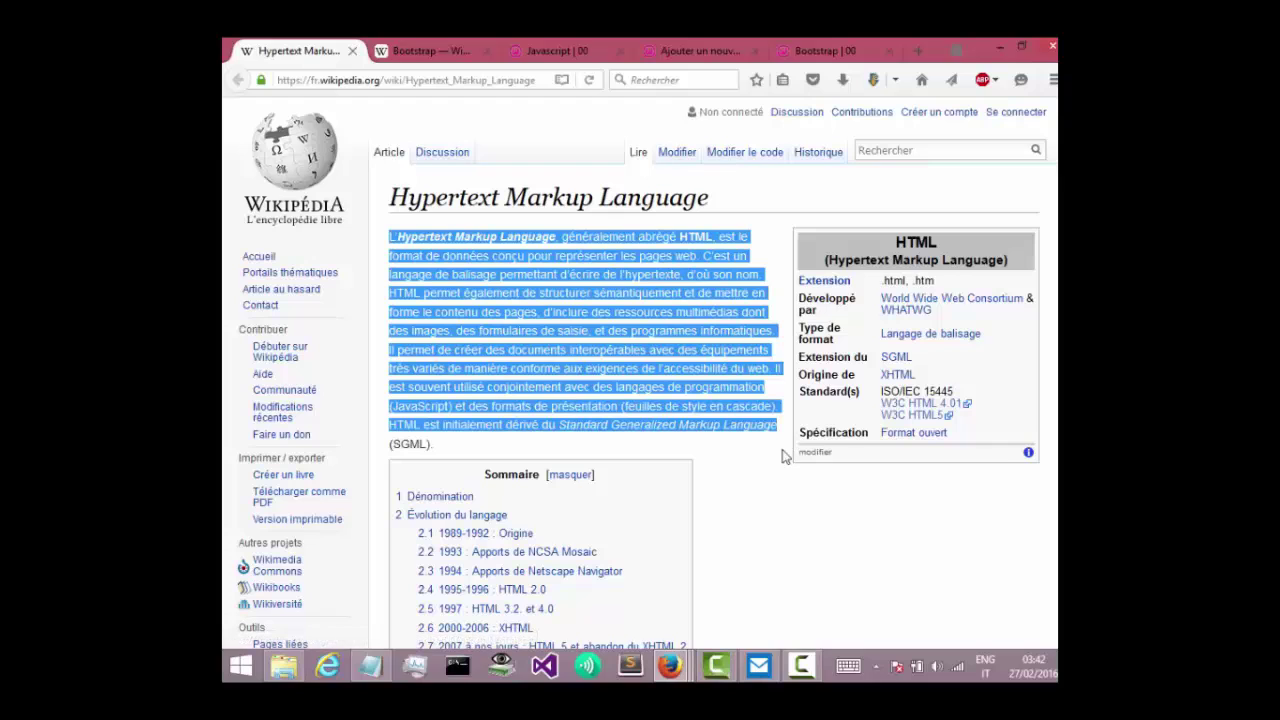
pyautogui.click(538, 44)
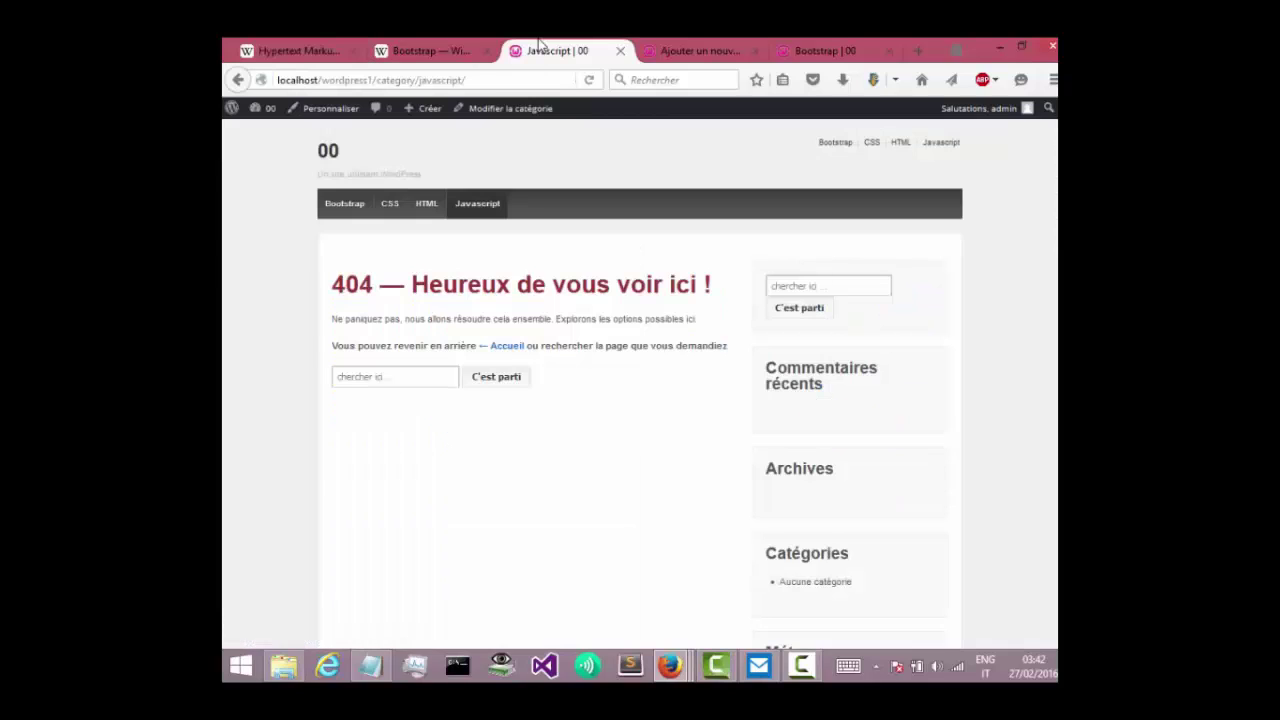
pyautogui.click(686, 50)
pyautogui.click(505, 296)
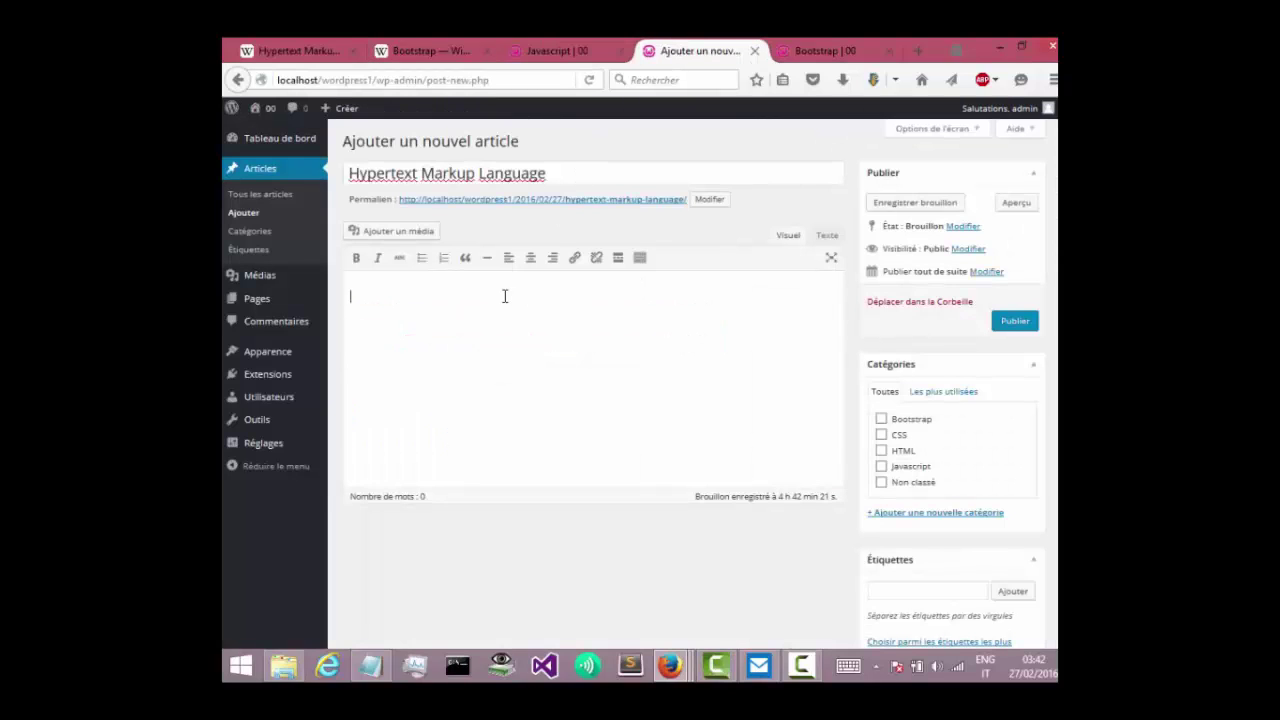
pyautogui.hotkey('ctrl', 'v')
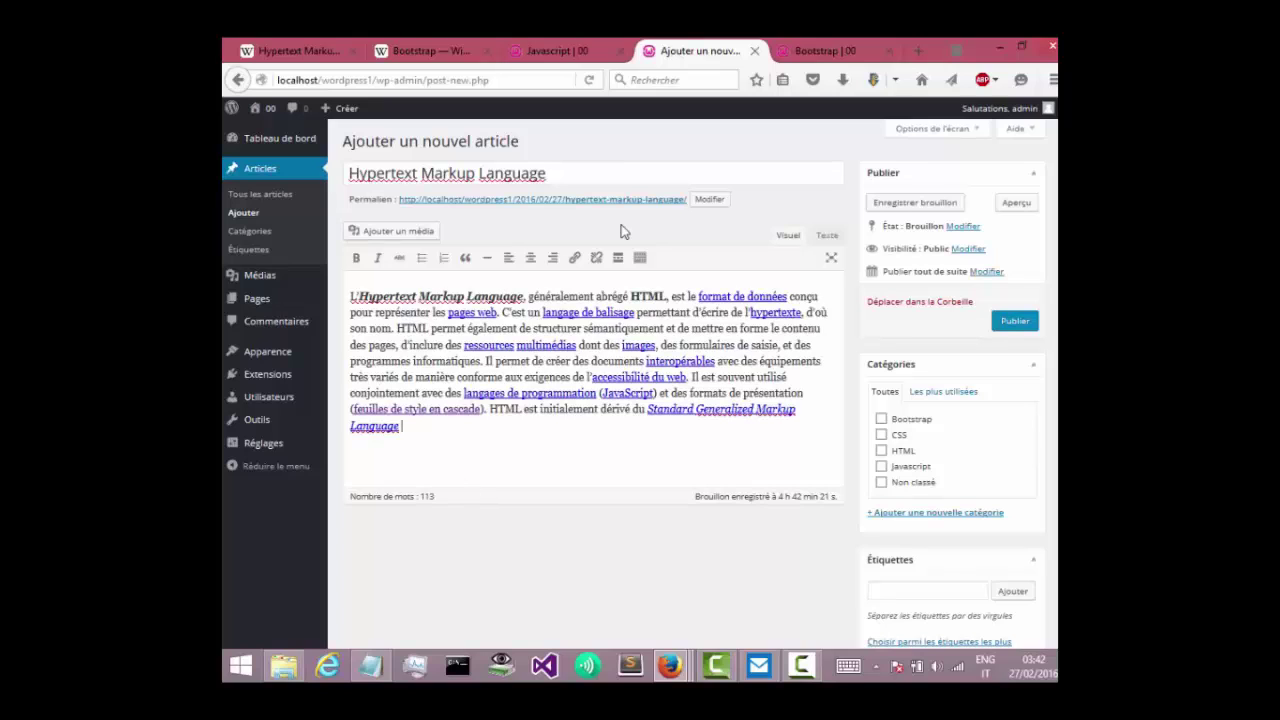
pyautogui.click(881, 451)
pyautogui.click(1015, 321)
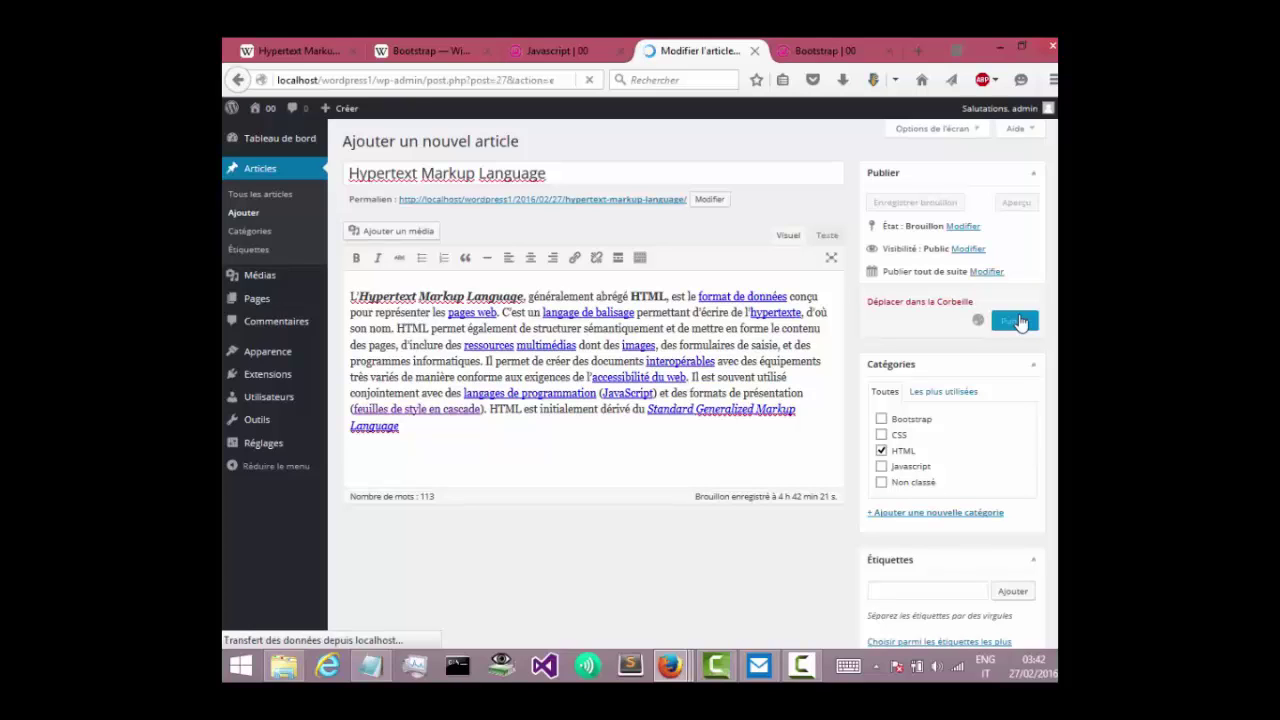
# Go from the dashboard to the site's home page and open the Customizer from the admin bar.
pyautogui.click(812, 45)
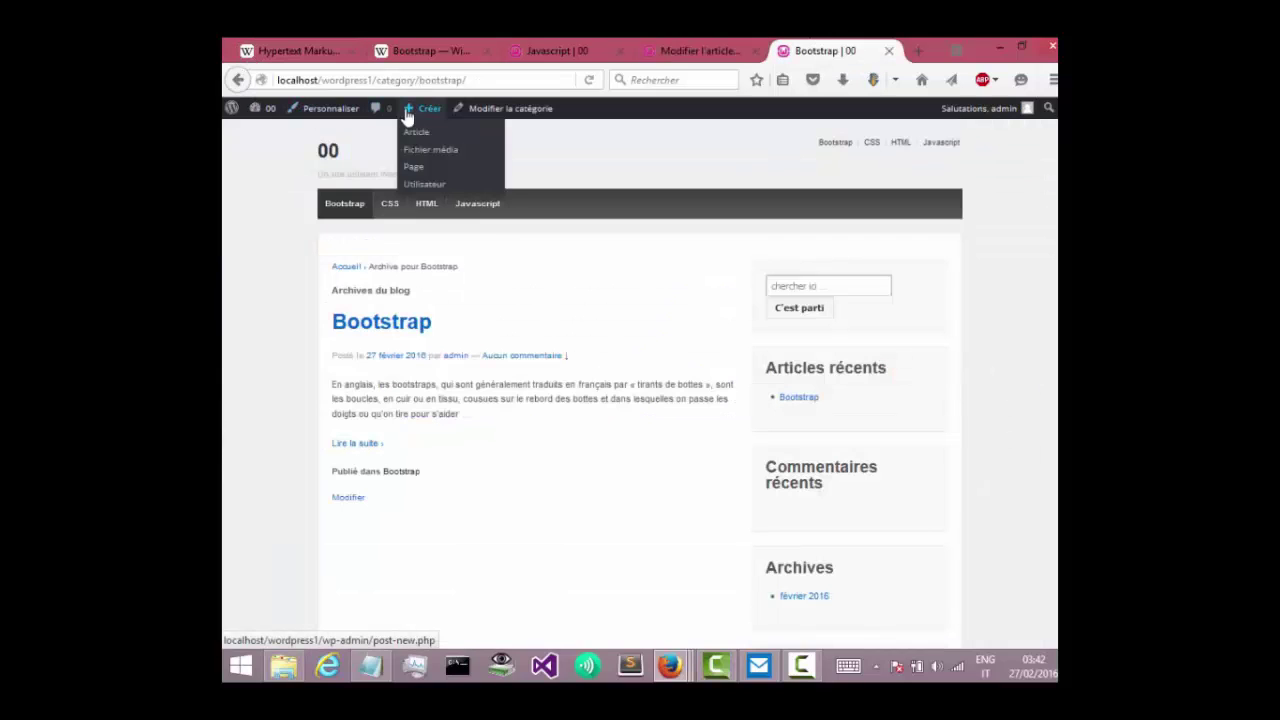
pyautogui.click(259, 114)
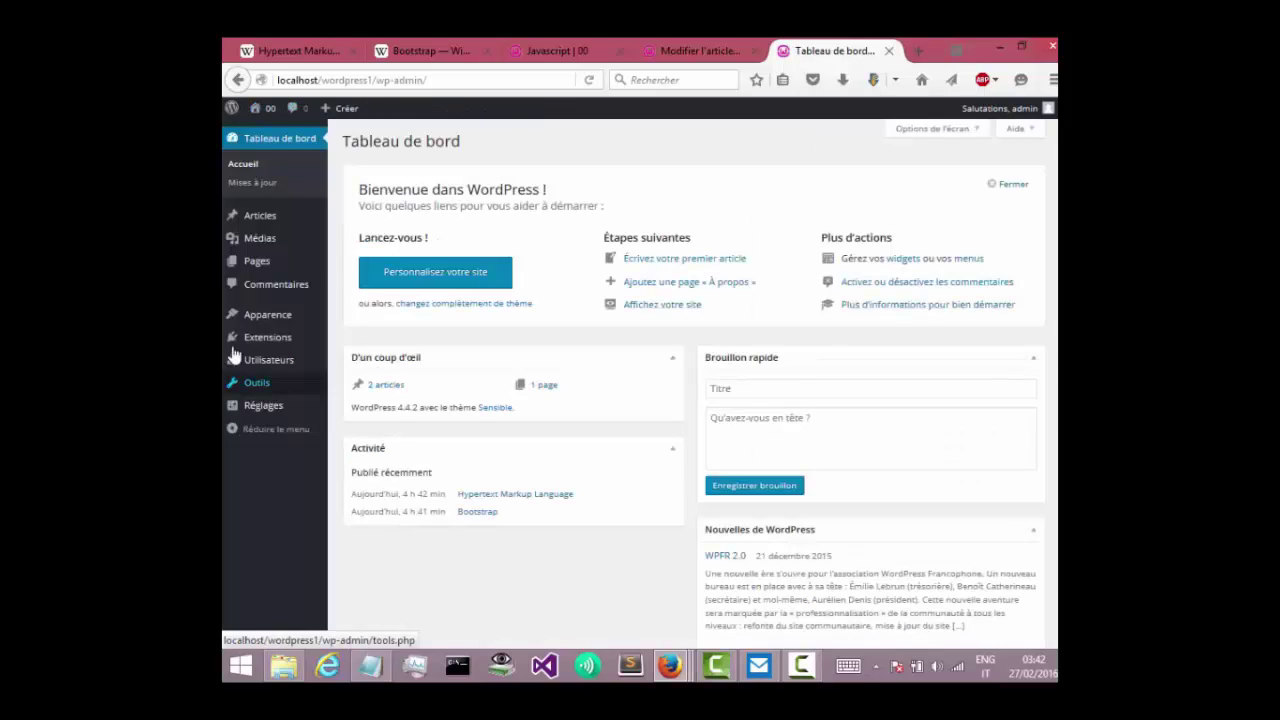
pyautogui.click(267, 119)
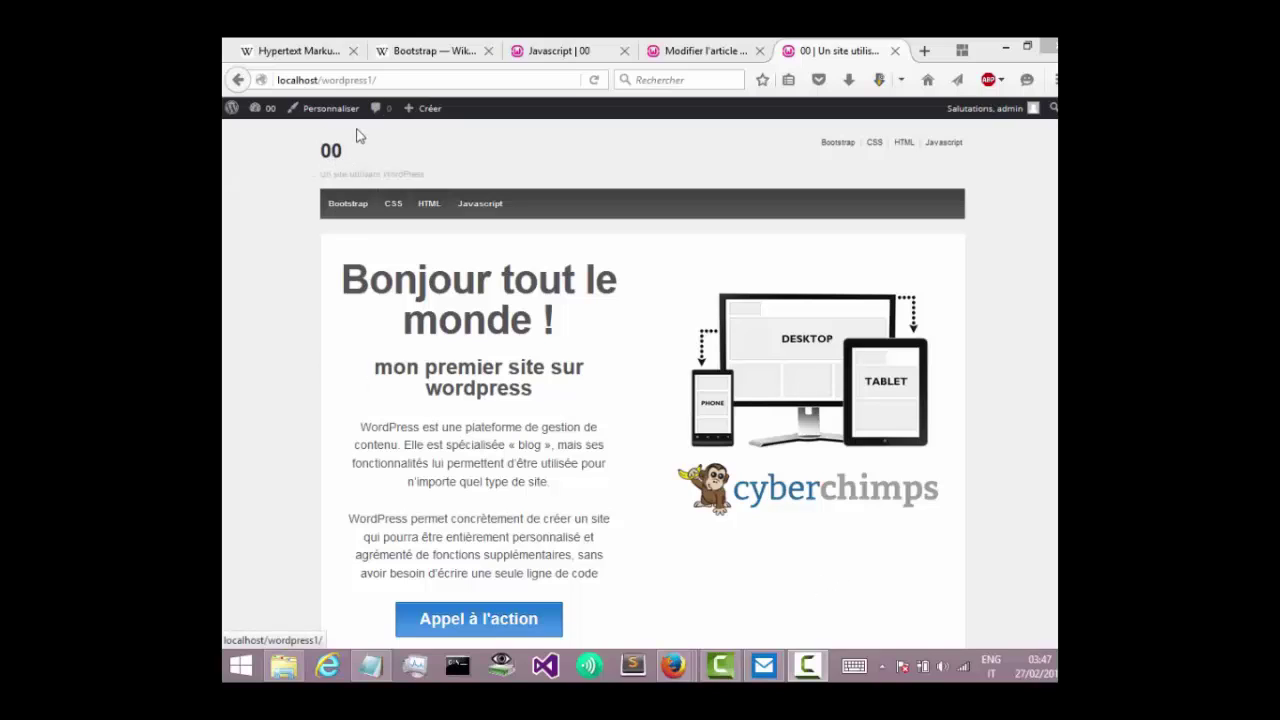
pyautogui.click(315, 110)
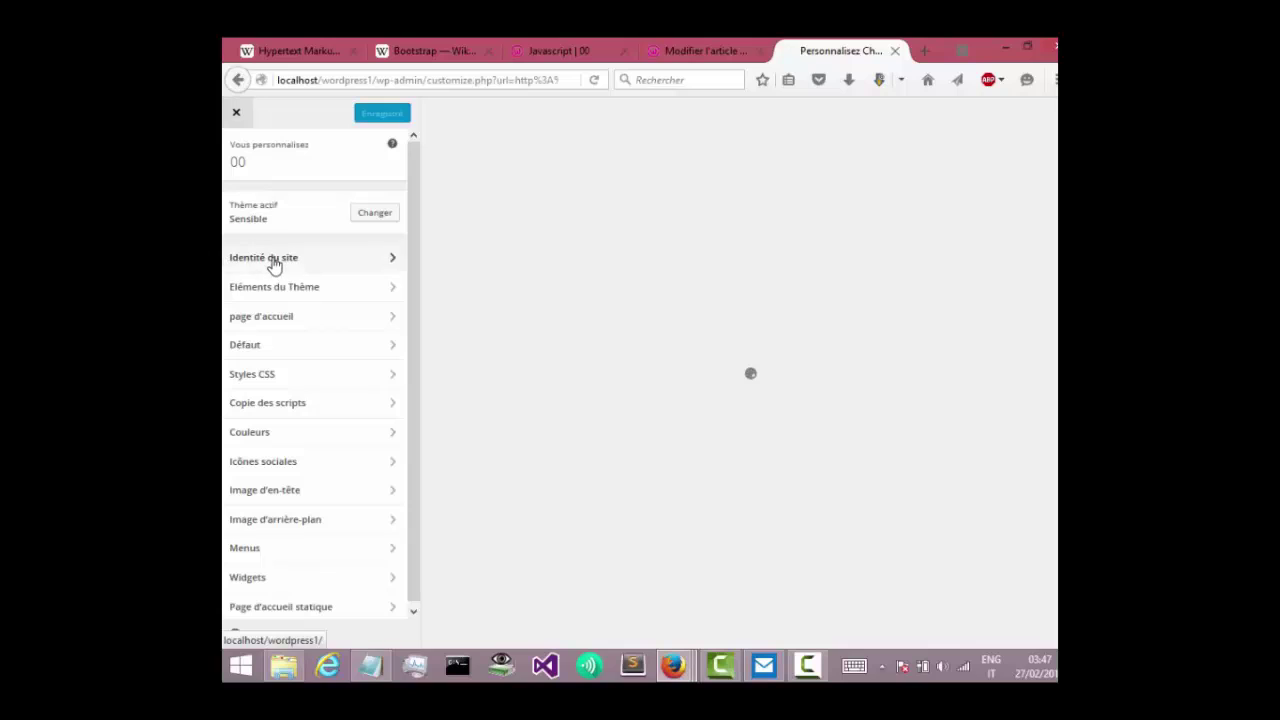
# In Site Identity, delete the old site title '00'.
pyautogui.click(275, 262)
pyautogui.doubleClick(238, 216)
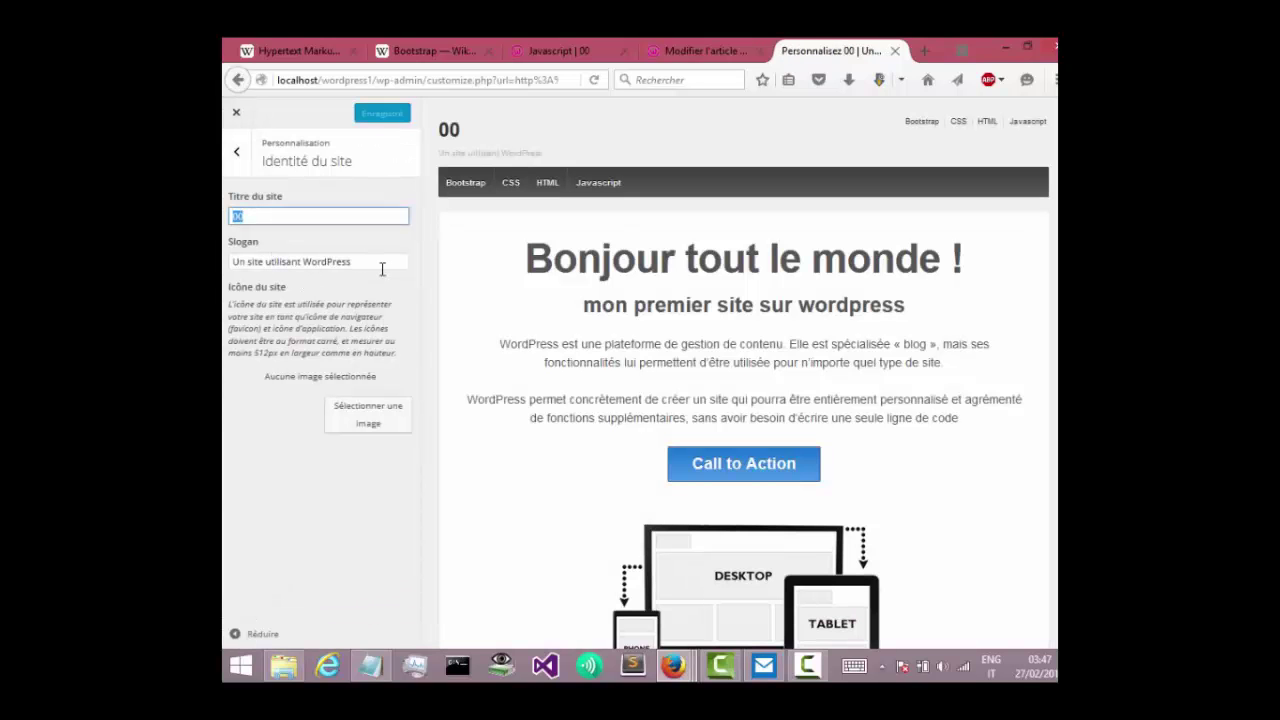
pyautogui.moveTo(344, 261); pyautogui.dragTo(229, 258)
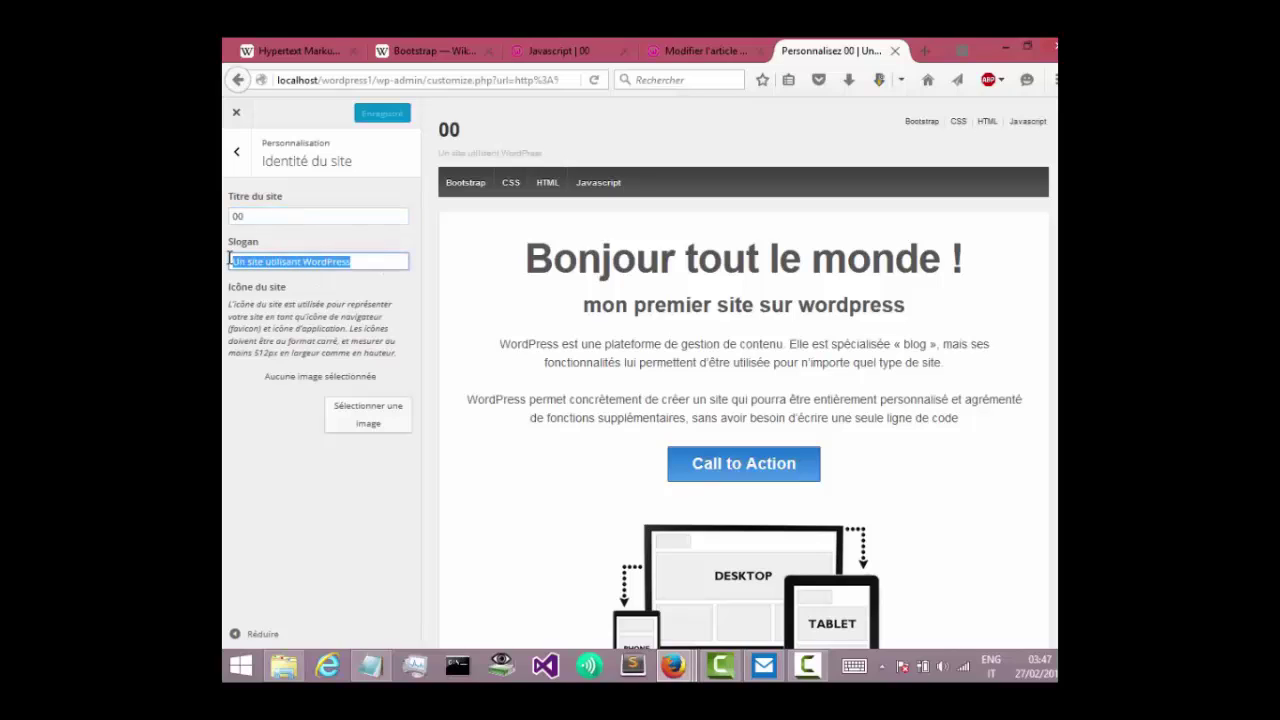
pyautogui.click(253, 217)
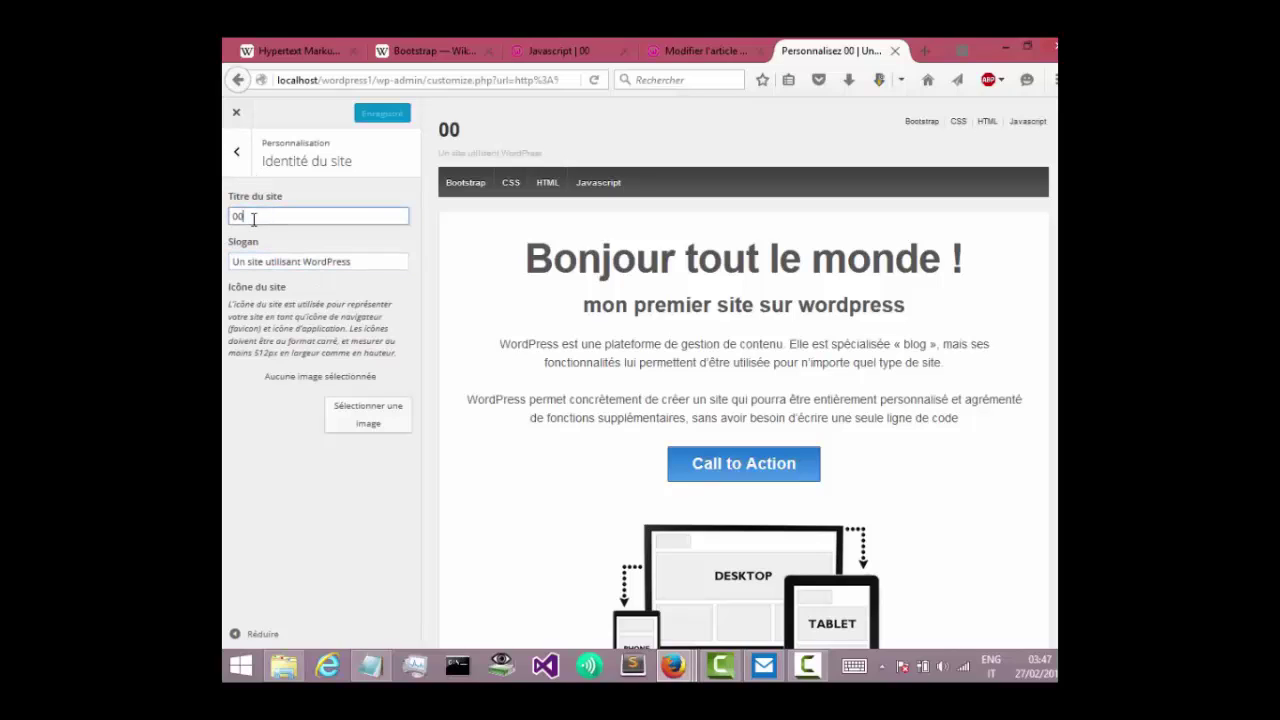
pyautogui.doubleClick(254, 219)
pyautogui.press('BackSpace')
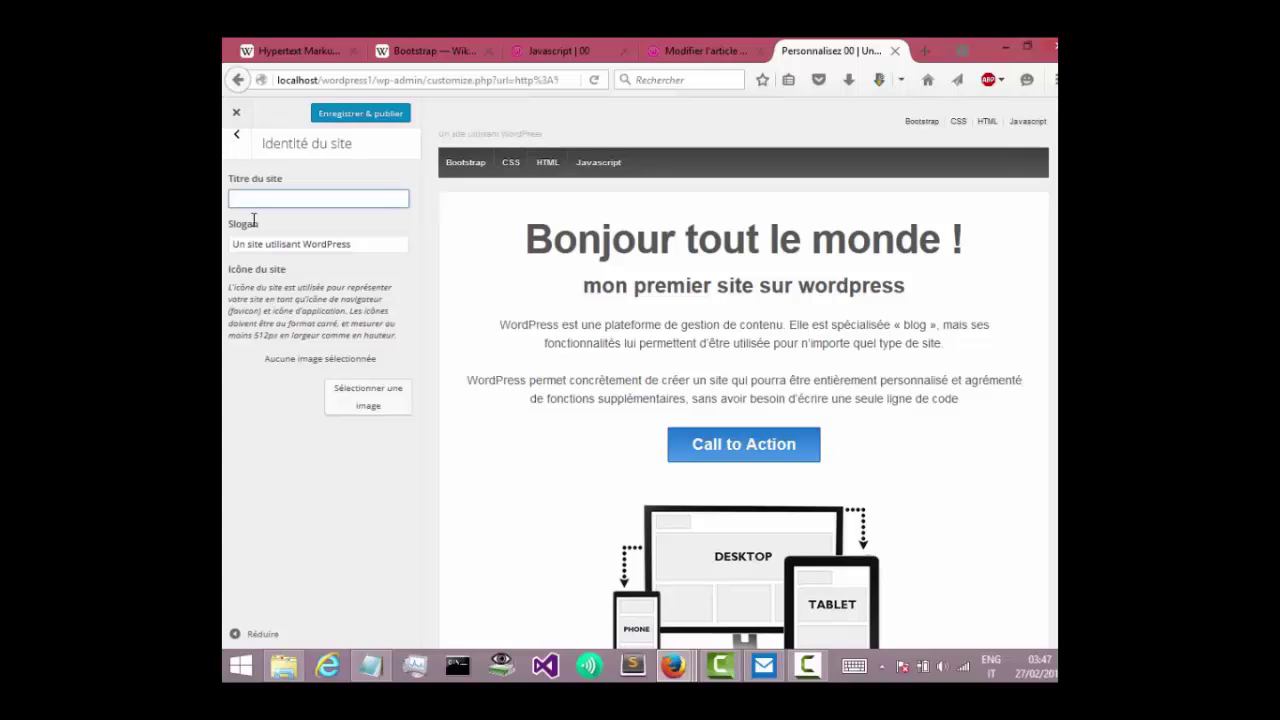
# Enter 'Mon premier site' as the site title, publish it, and close the Customizer.
pyautogui.write('m')
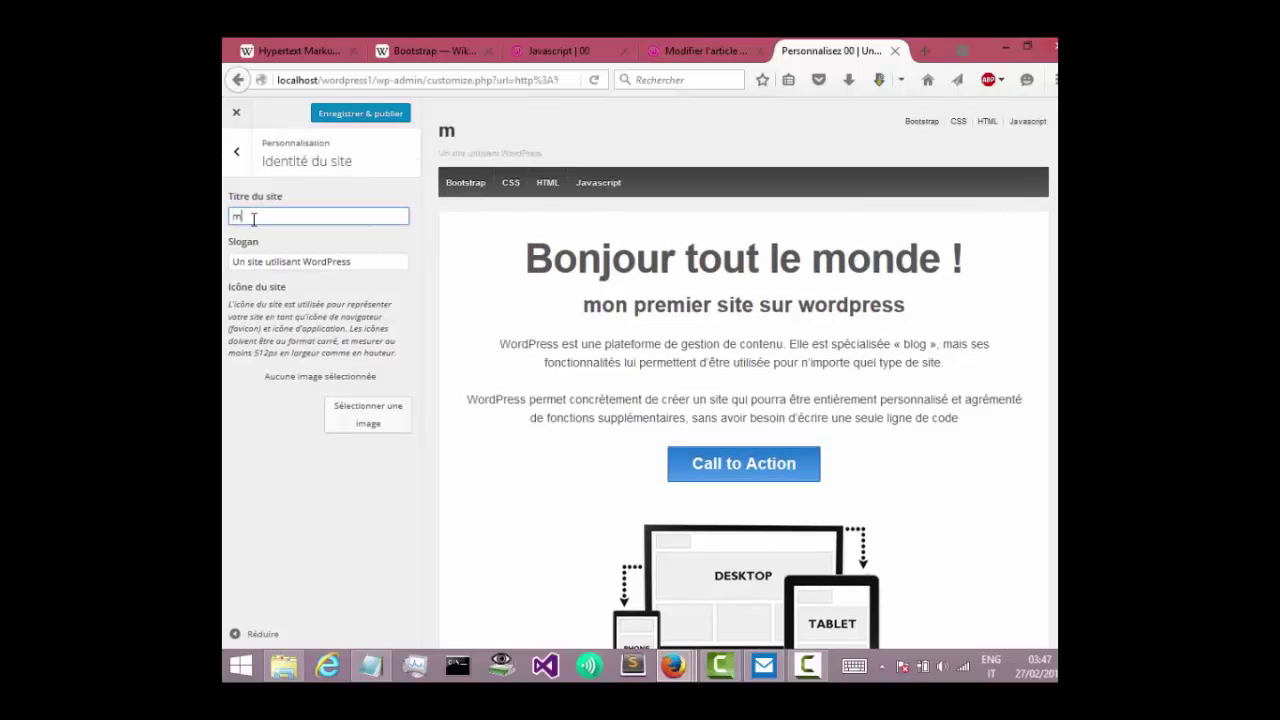
pyautogui.write('on')
pyautogui.press('BackSpace')
pyautogui.press('BackSpace')
pyautogui.write('premie')
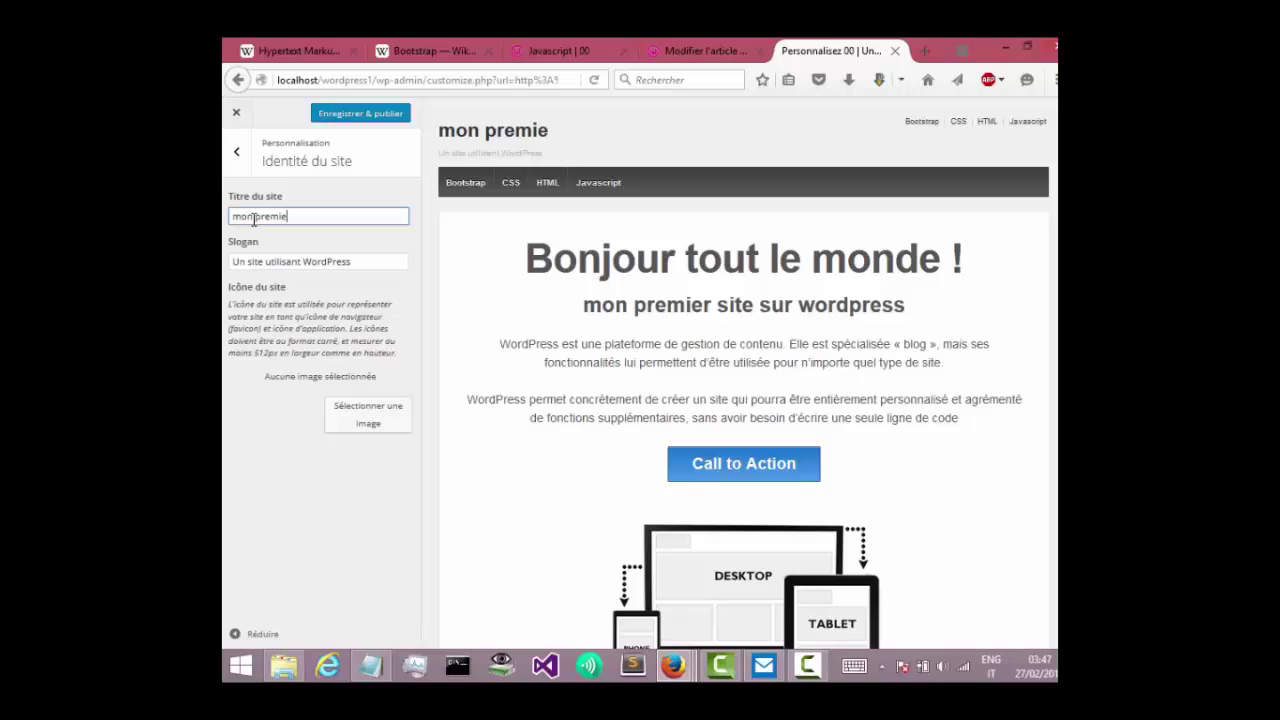
pyautogui.write('r site')
pyautogui.moveTo(243, 218); pyautogui.dragTo(226, 226)
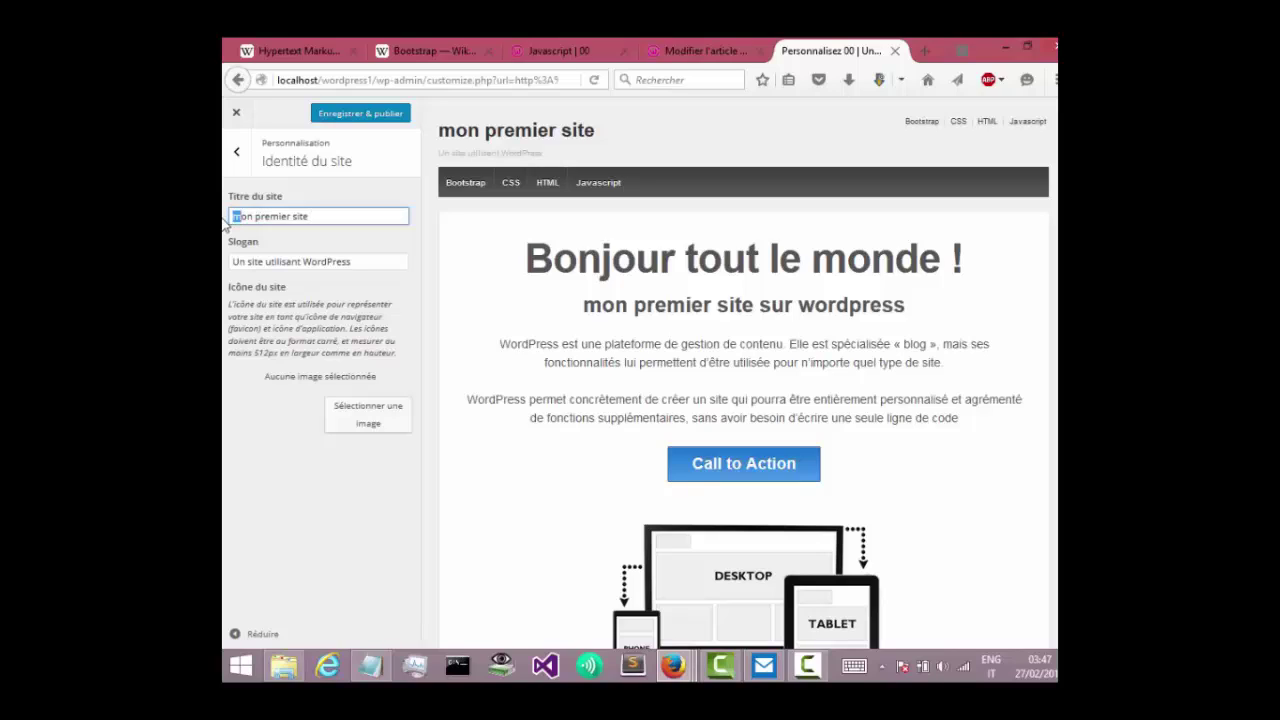
pyautogui.write('M')
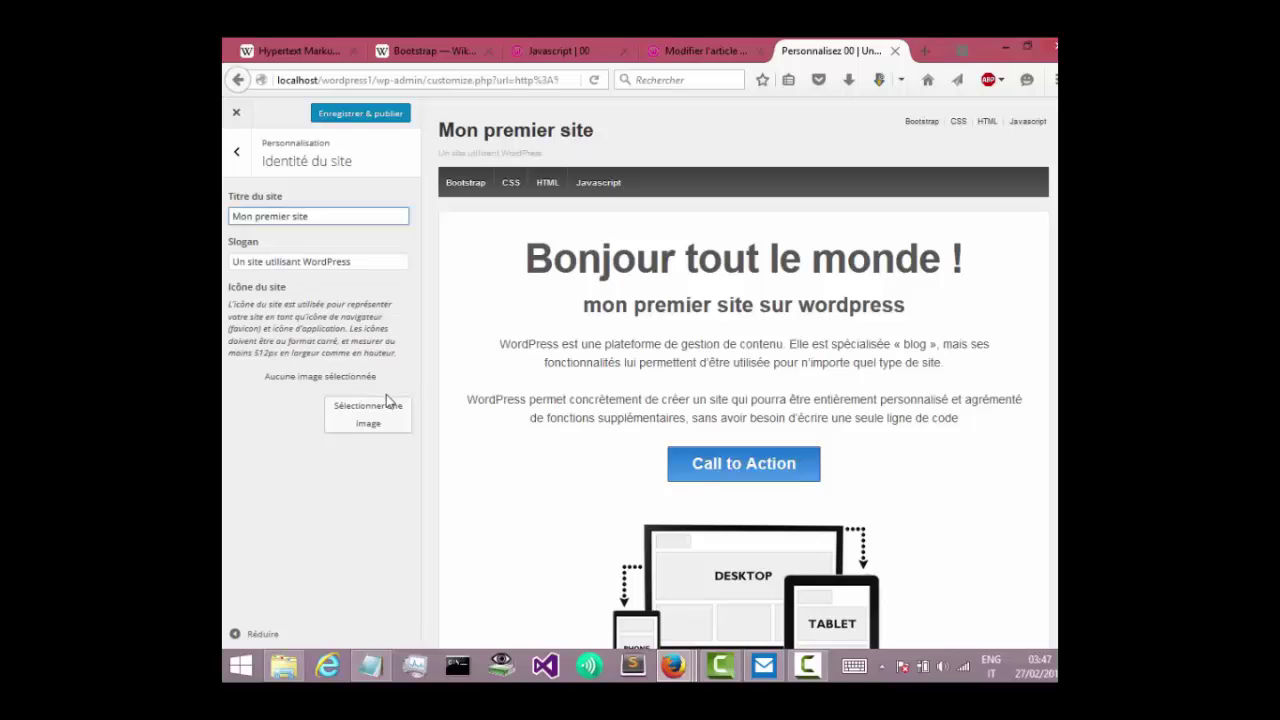
pyautogui.click(352, 118)
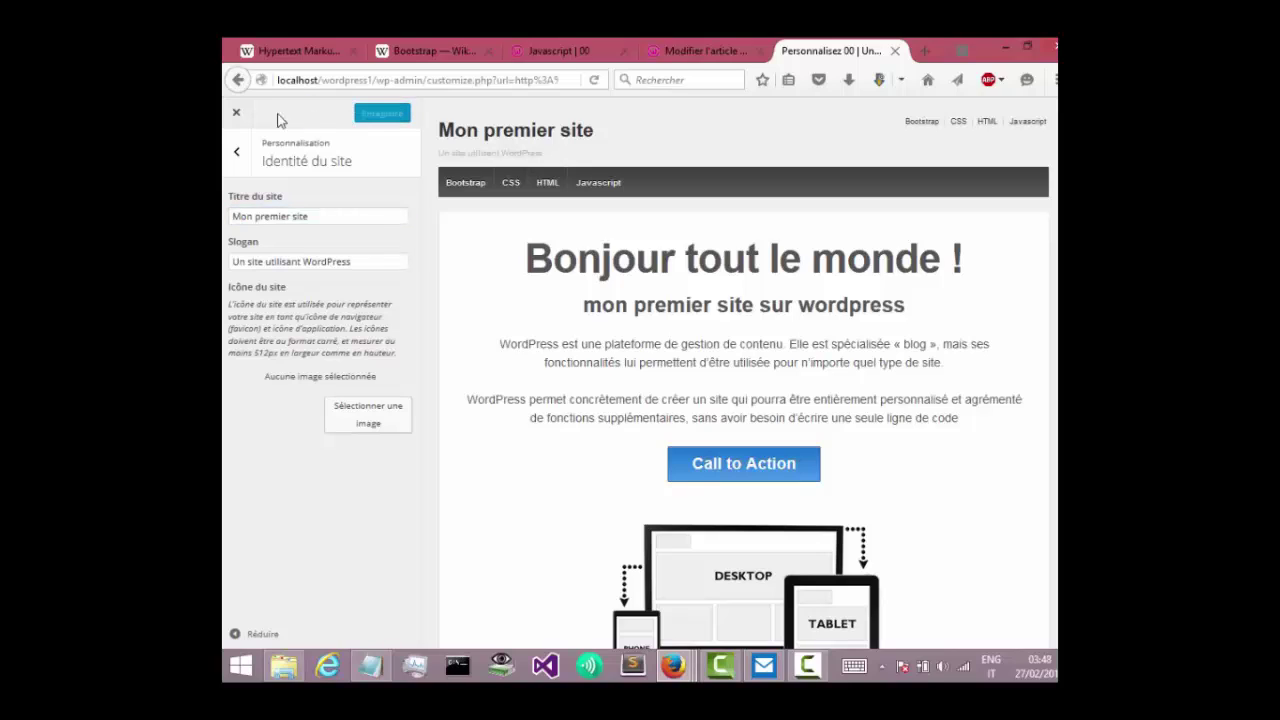
pyautogui.click(236, 113)
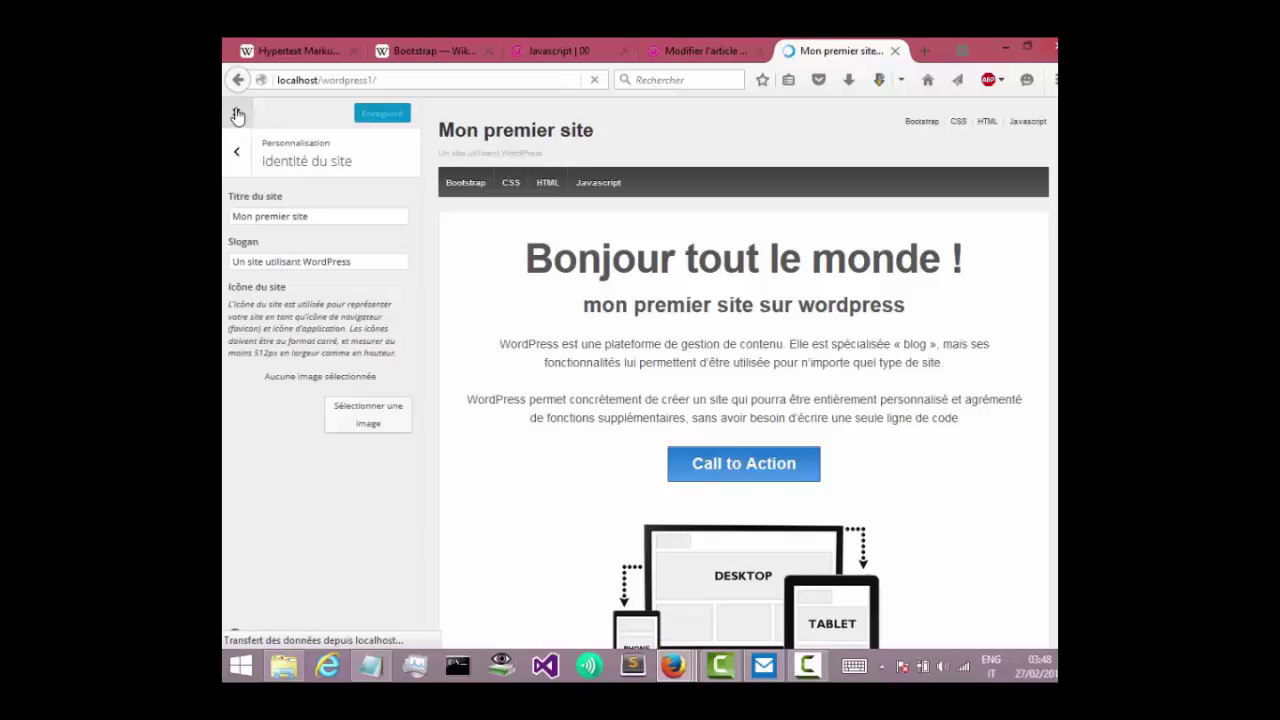